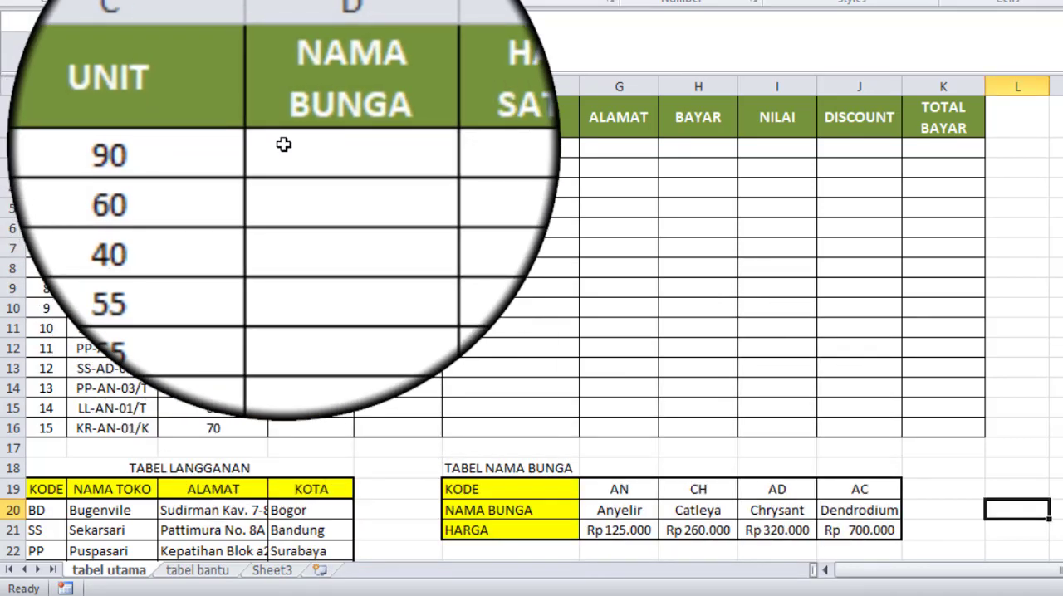
# Step: Start an HLOOKUP formula in D2 under NAMA BUNGA with the code in B2 as its lookup value
pyautogui.click(283, 150)
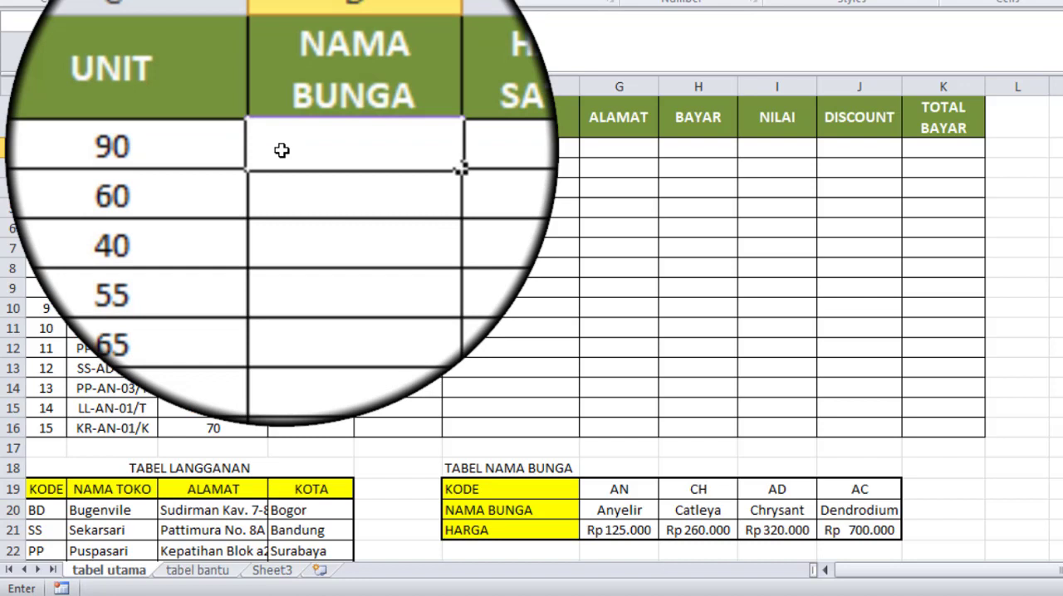
pyautogui.write('=h')
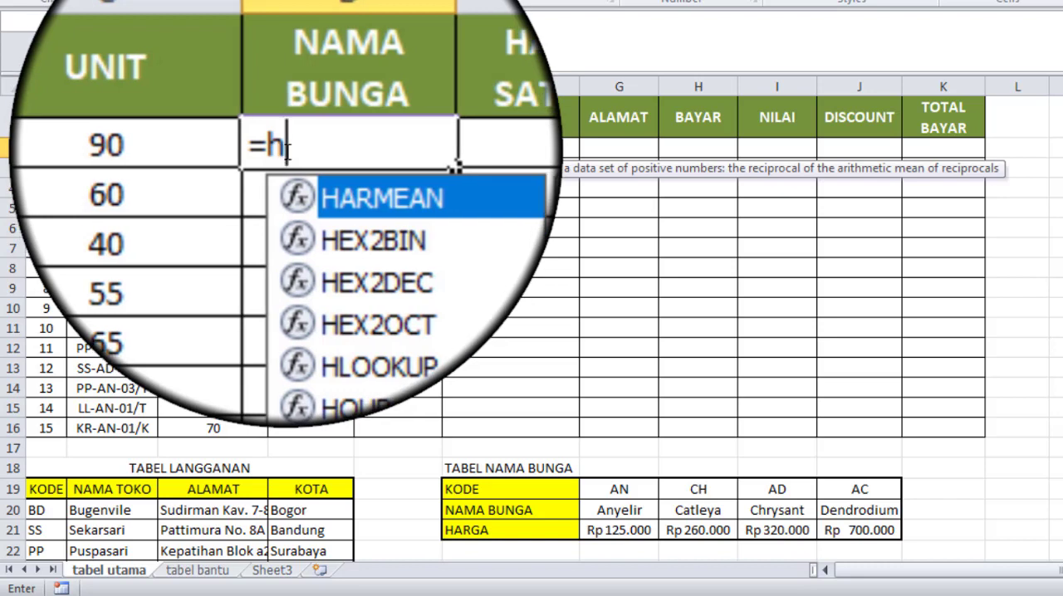
pyautogui.write('l')
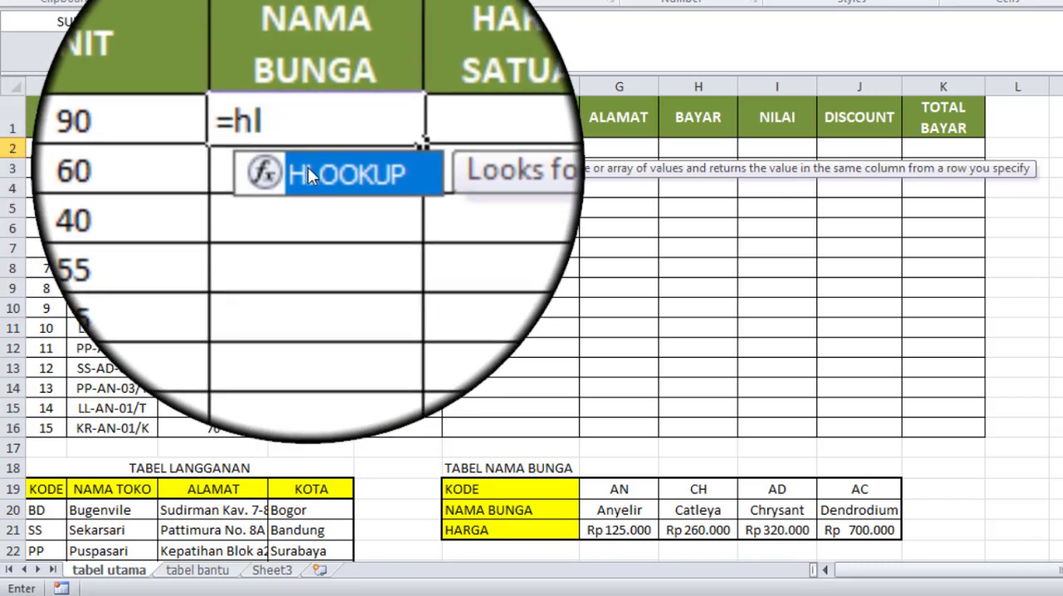
pyautogui.doubleClick(307, 168)
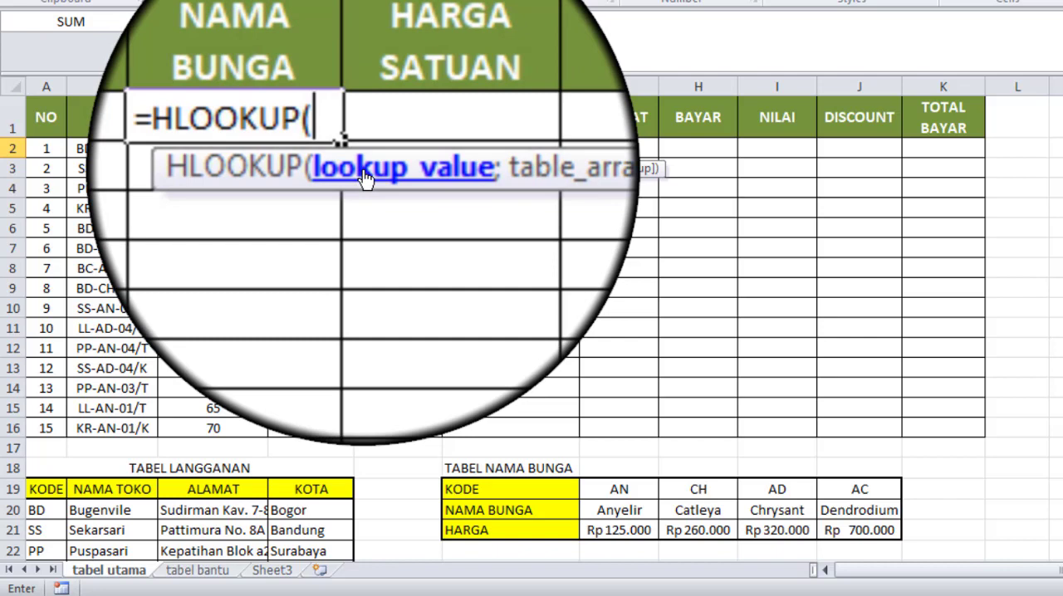
pyautogui.click(125, 148)
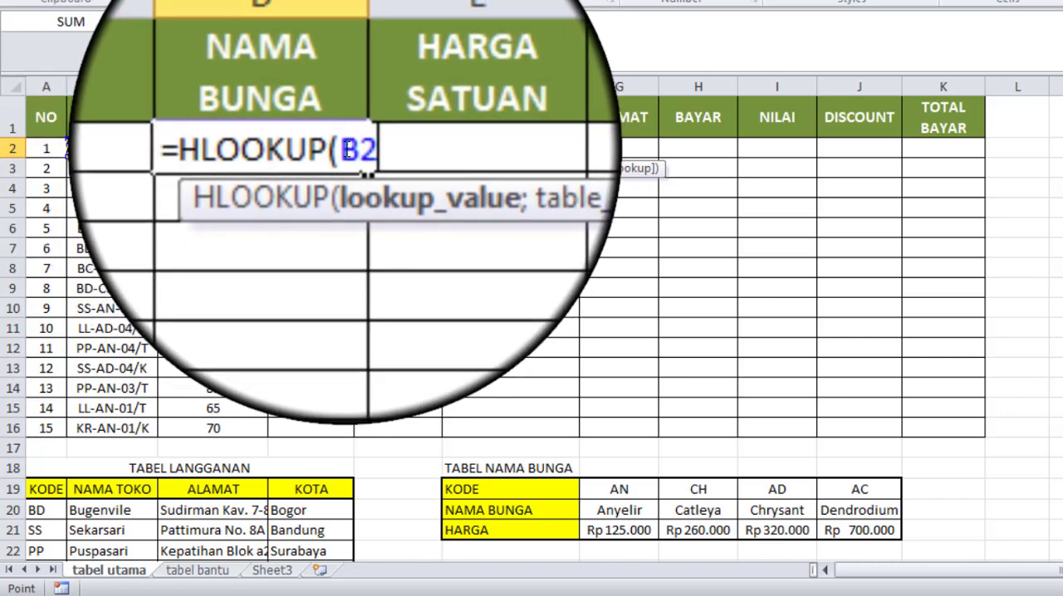
# Step: Wrap the B2 lookup value in MID with start position 4 and 2 characters, completing the first HLOOKUP argument
pyautogui.click(347, 150)
pyautogui.write('mi')
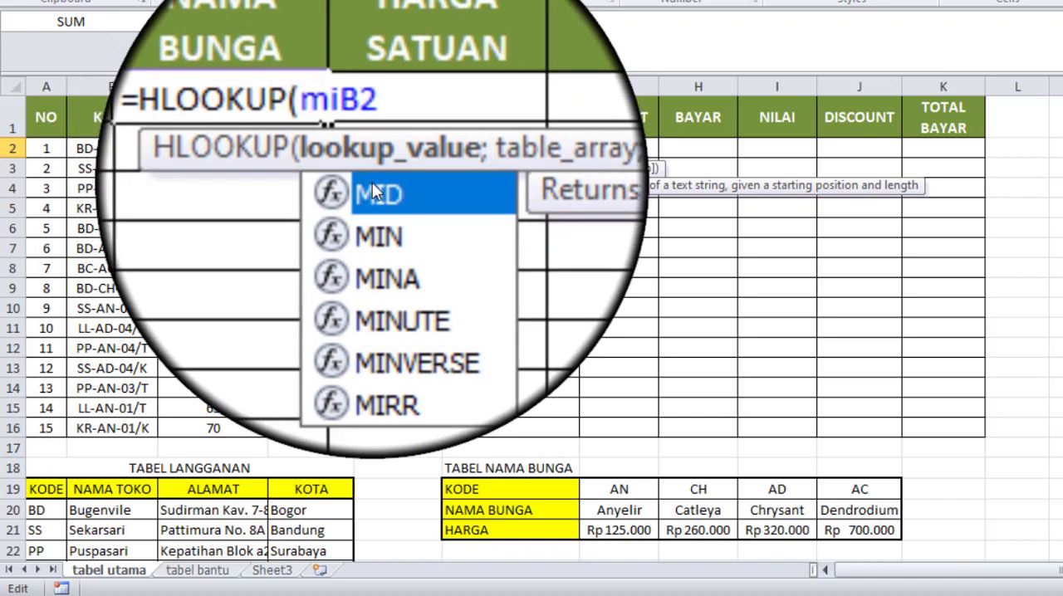
pyautogui.doubleClick(370, 191)
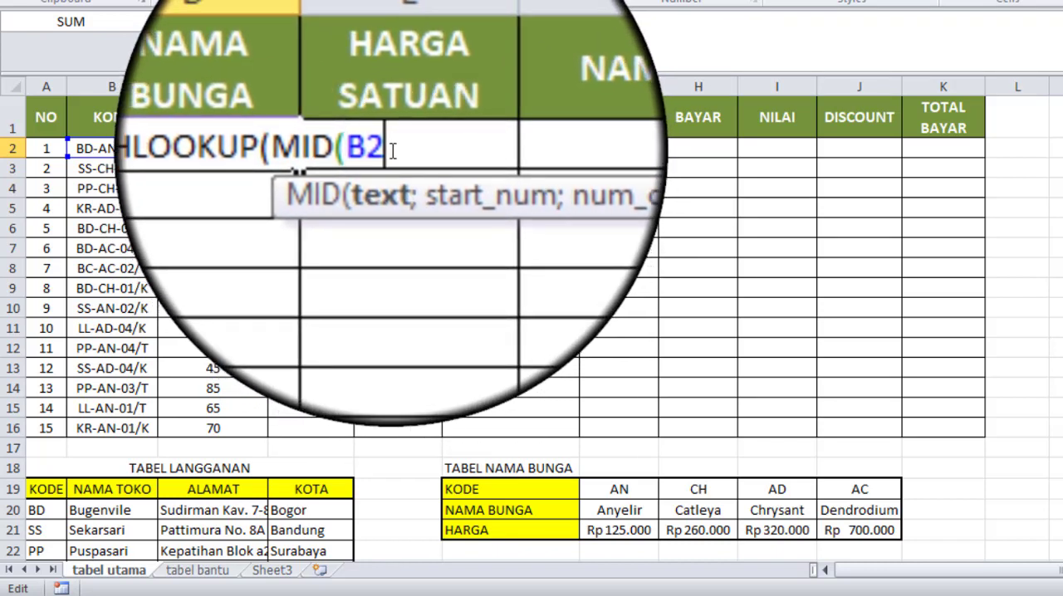
pyautogui.write(';')
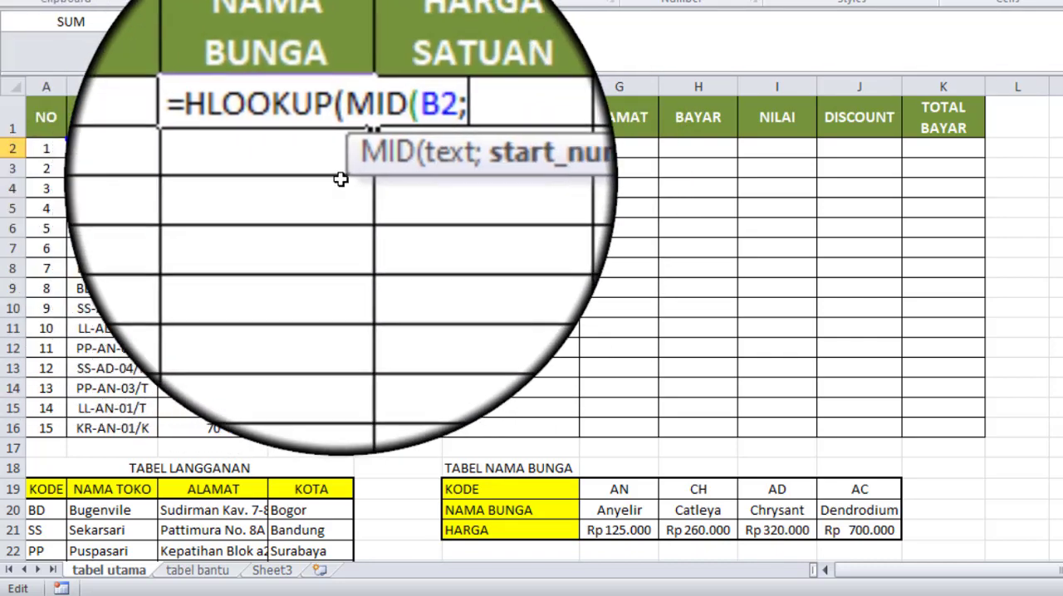
pyautogui.write('4;')
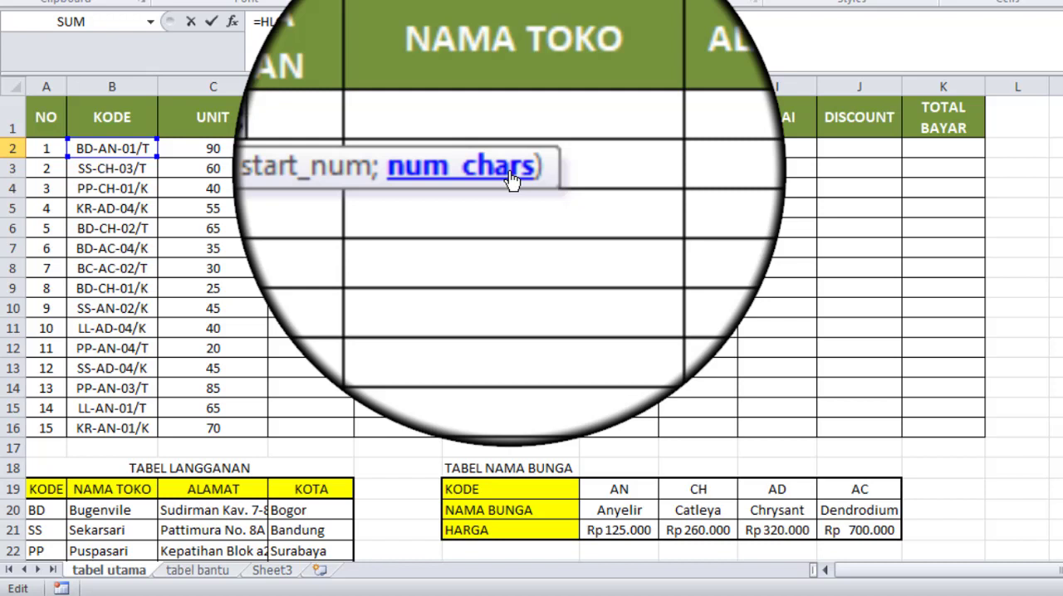
pyautogui.write('2')
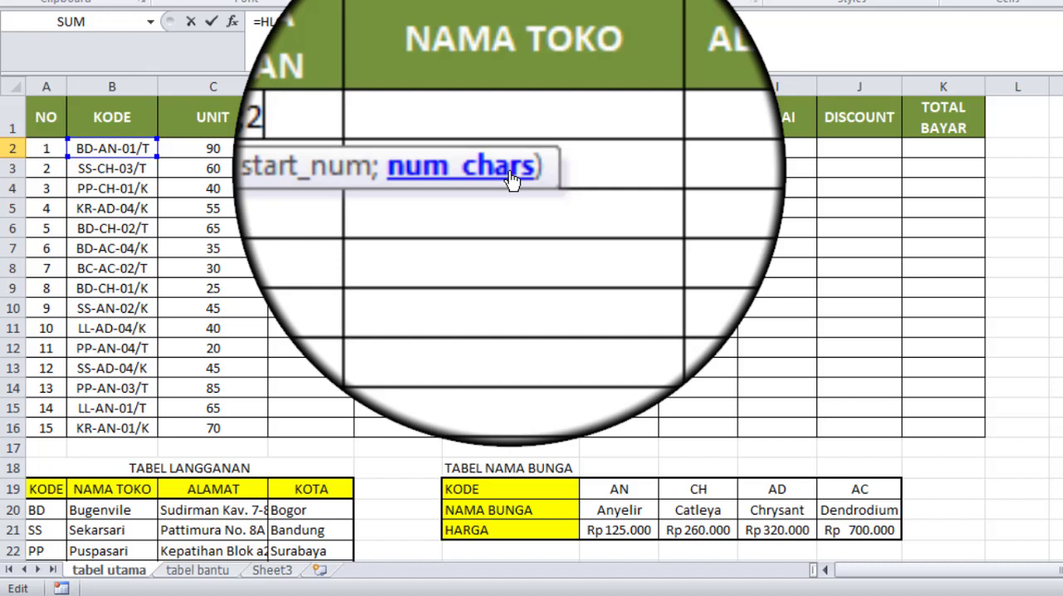
pyautogui.write(')')
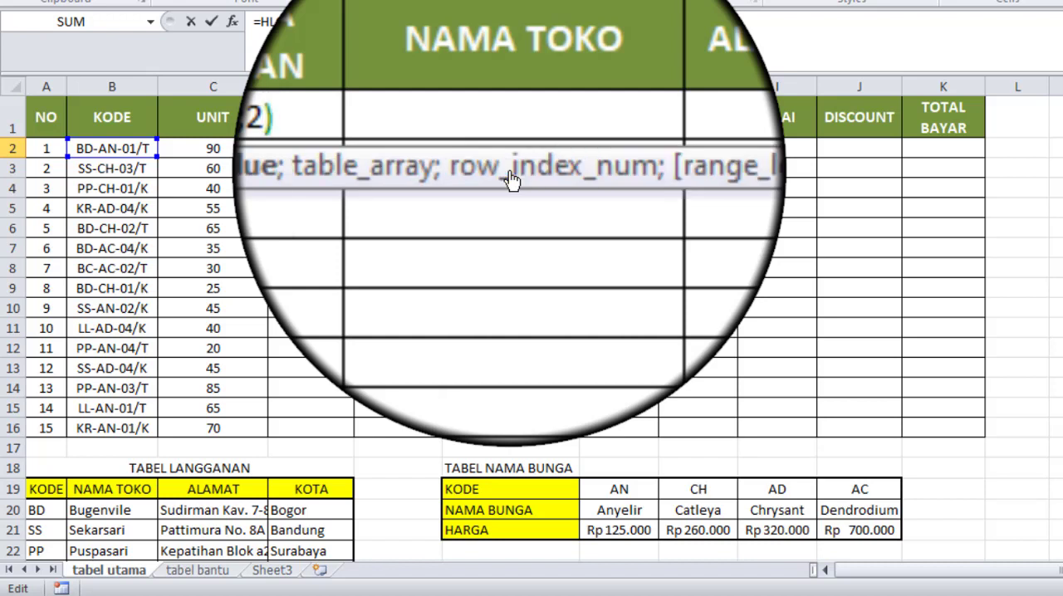
pyautogui.write(';')
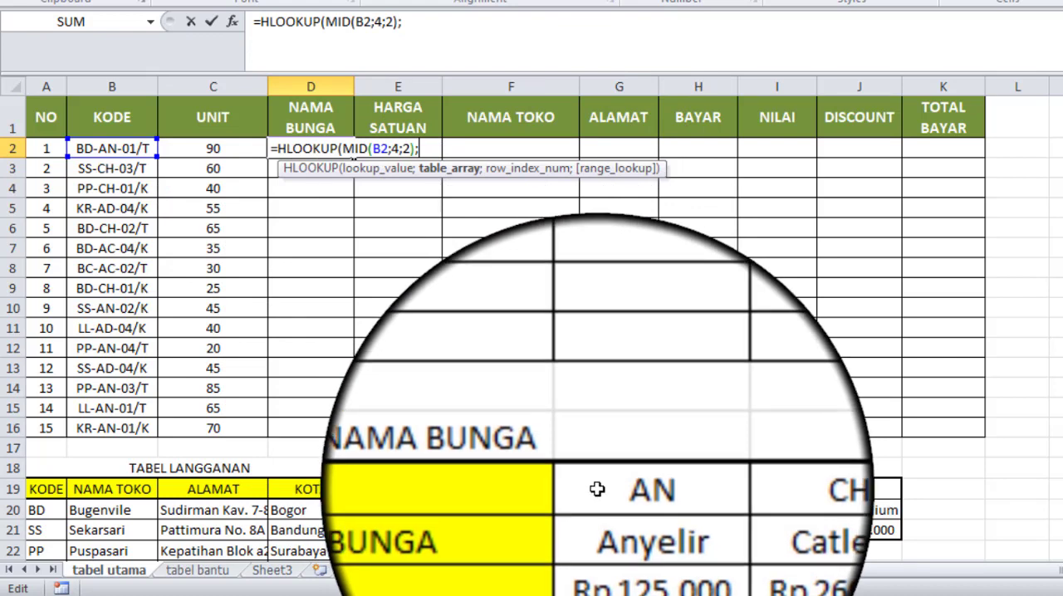
# Step: Set the HLOOKUP table array to the TABEL NAMA BUNGA data as the absolute range $G$19:$J$21
pyautogui.moveTo(597, 489); pyautogui.dragTo(858, 534)
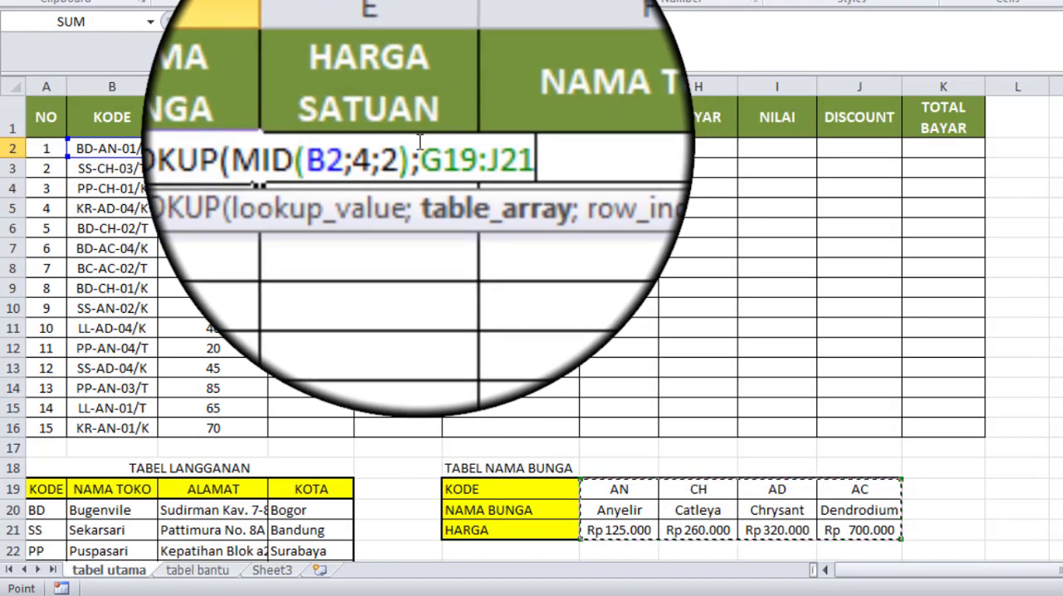
pyautogui.moveTo(420, 142); pyautogui.dragTo(467, 143)
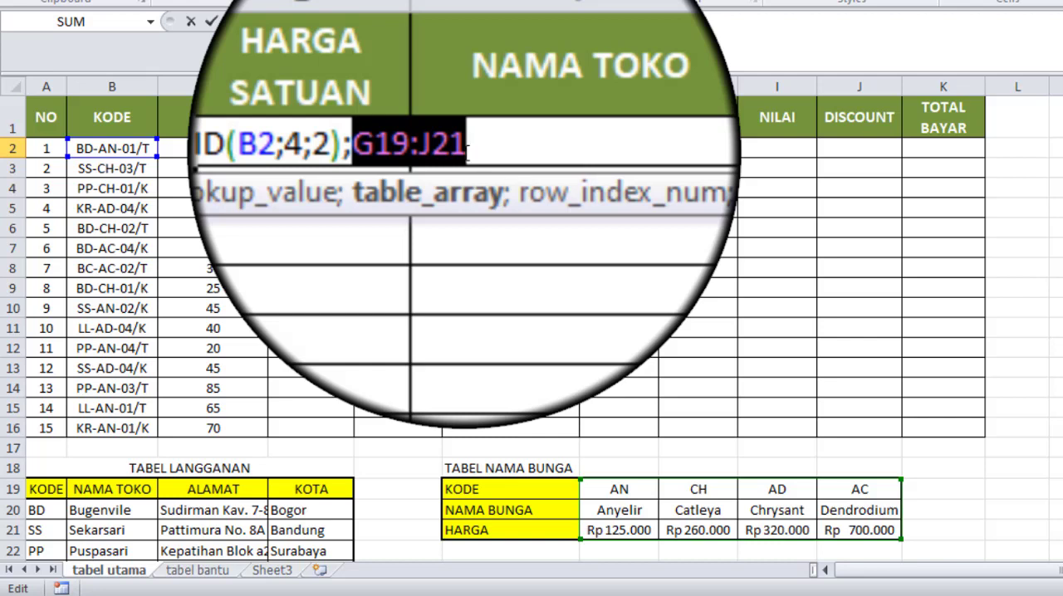
pyautogui.press('F4')
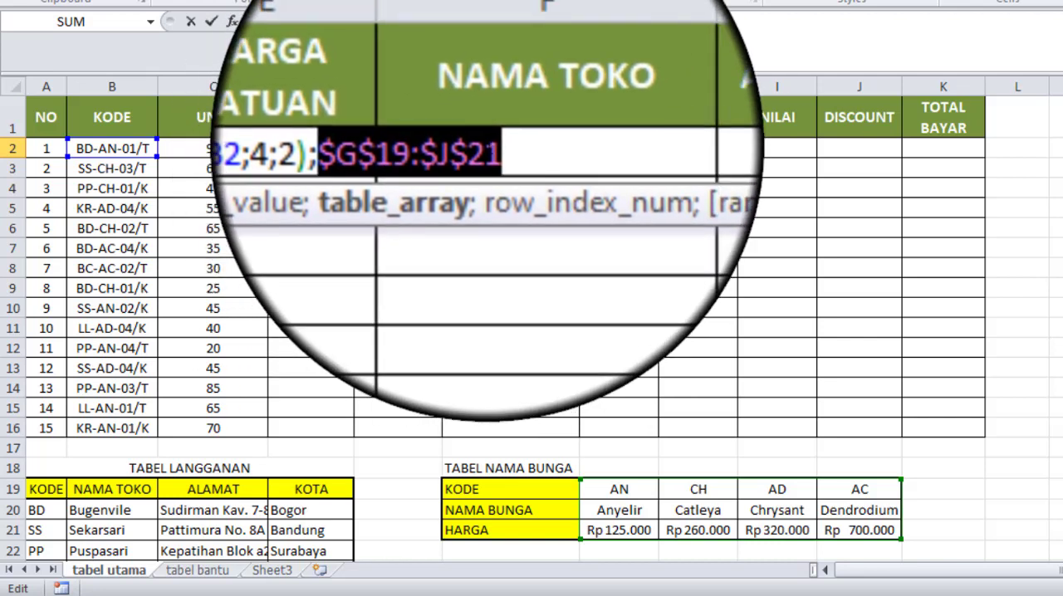
pyautogui.click(486, 147)
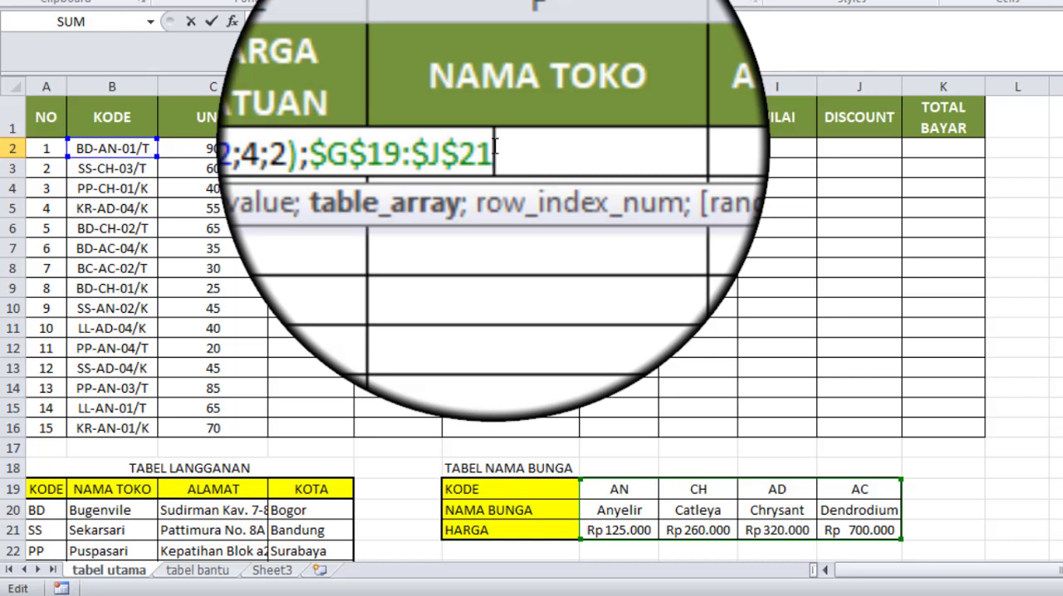
# Step: Complete the HLOOKUP formula in D2 with row index 2 and FALSE for an exact match, and enter it
pyautogui.write(';')
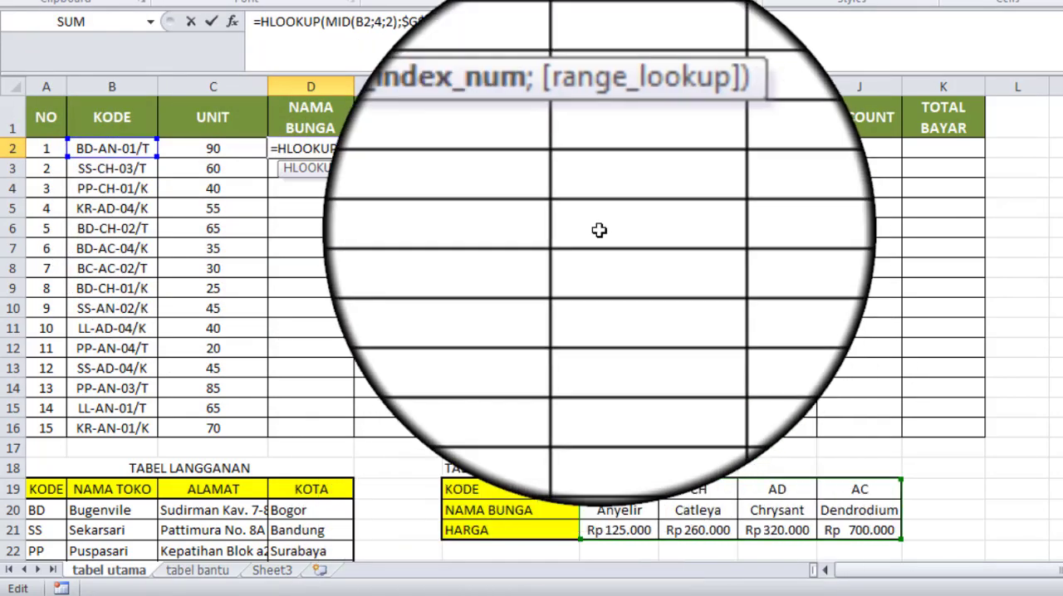
pyautogui.write('2')
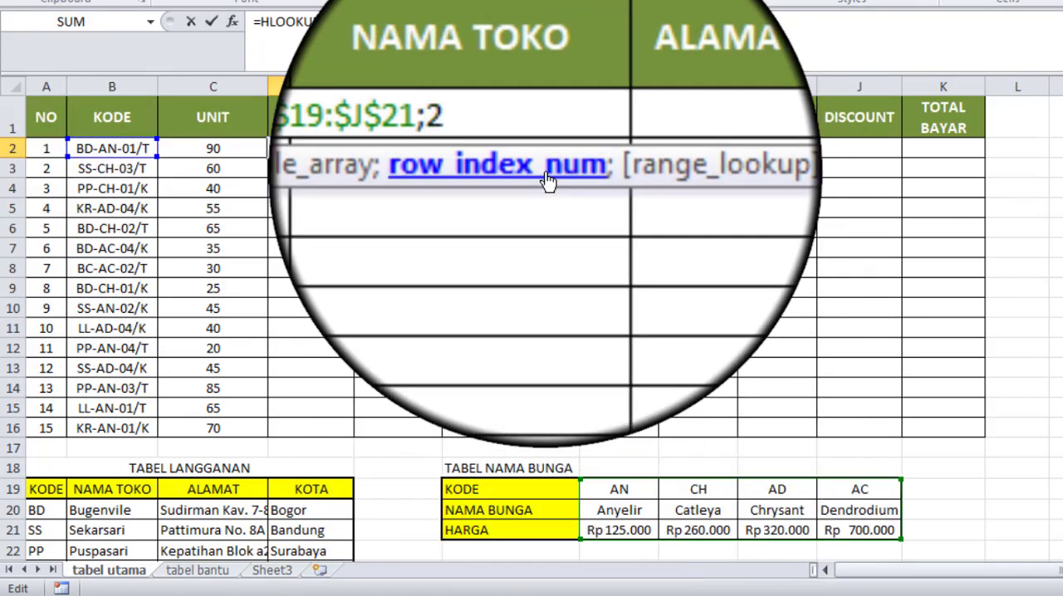
pyautogui.write(';')
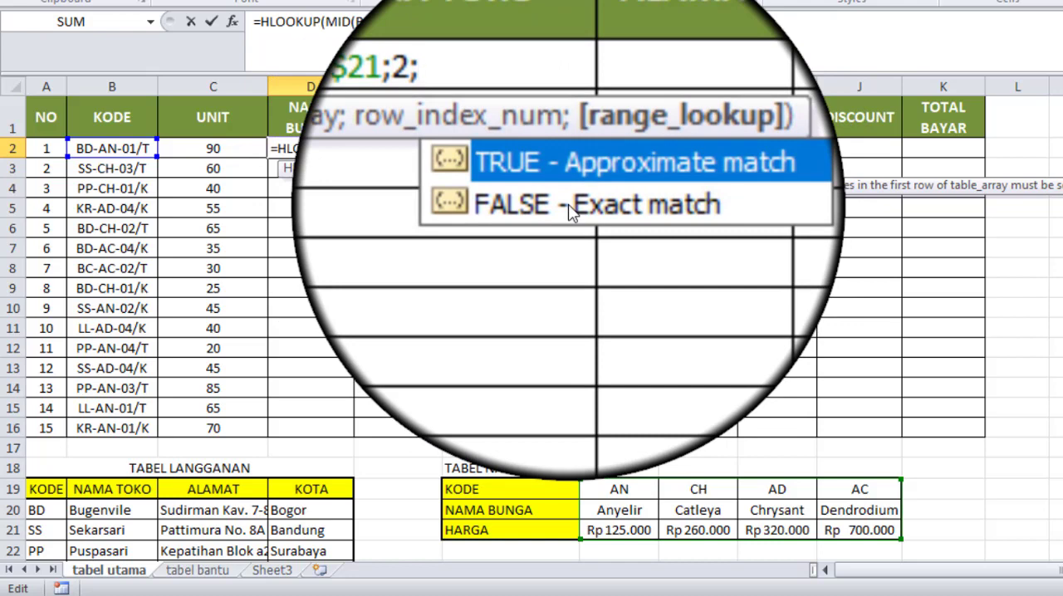
pyautogui.doubleClick(568, 208)
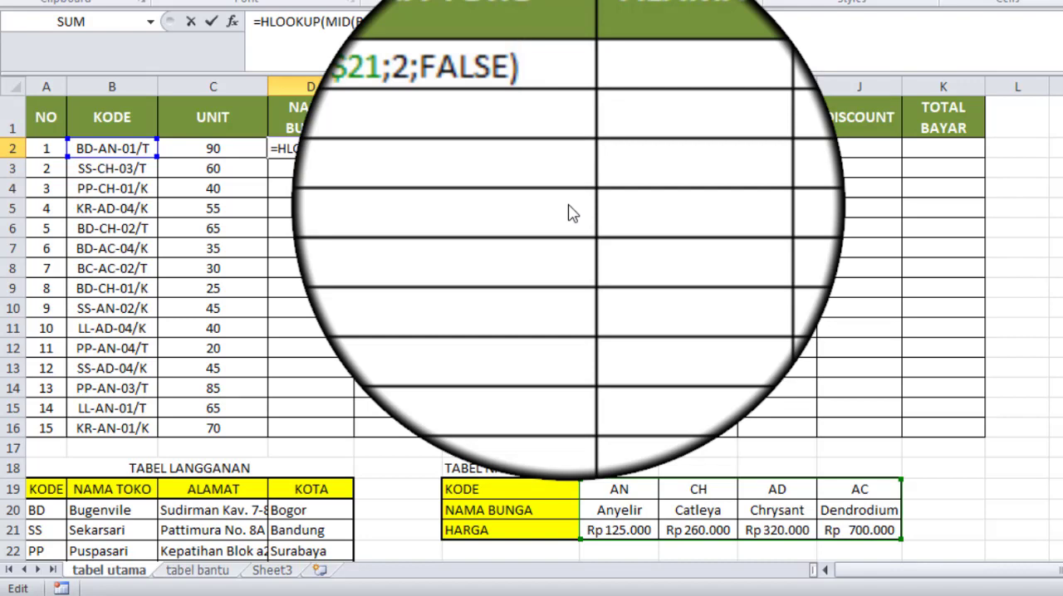
pyautogui.press('Return')
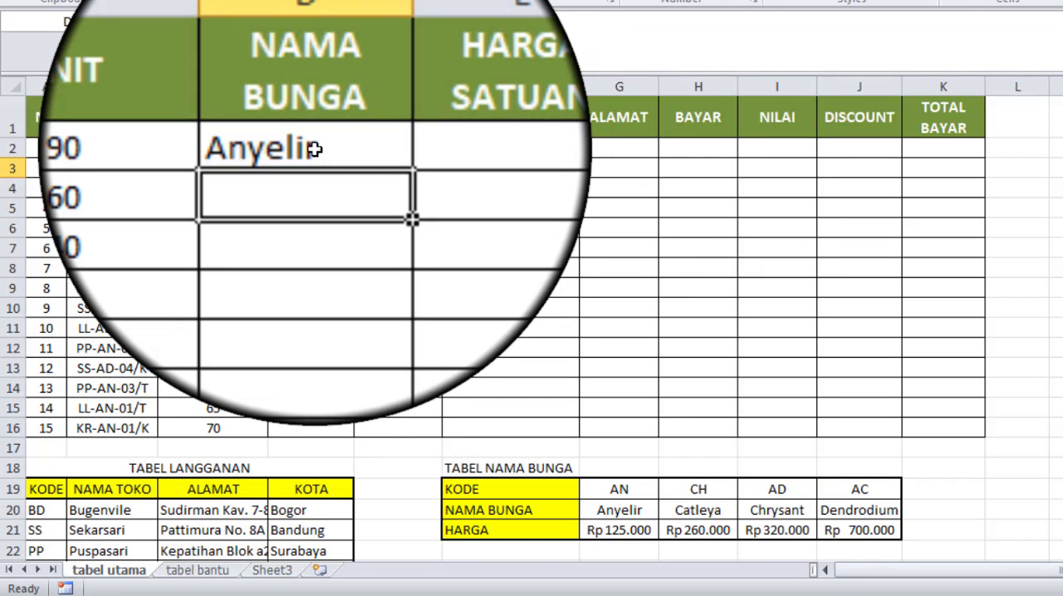
# Step: Fill the NAMA BUNGA formula from D2 down through D16
pyautogui.click(314, 148)
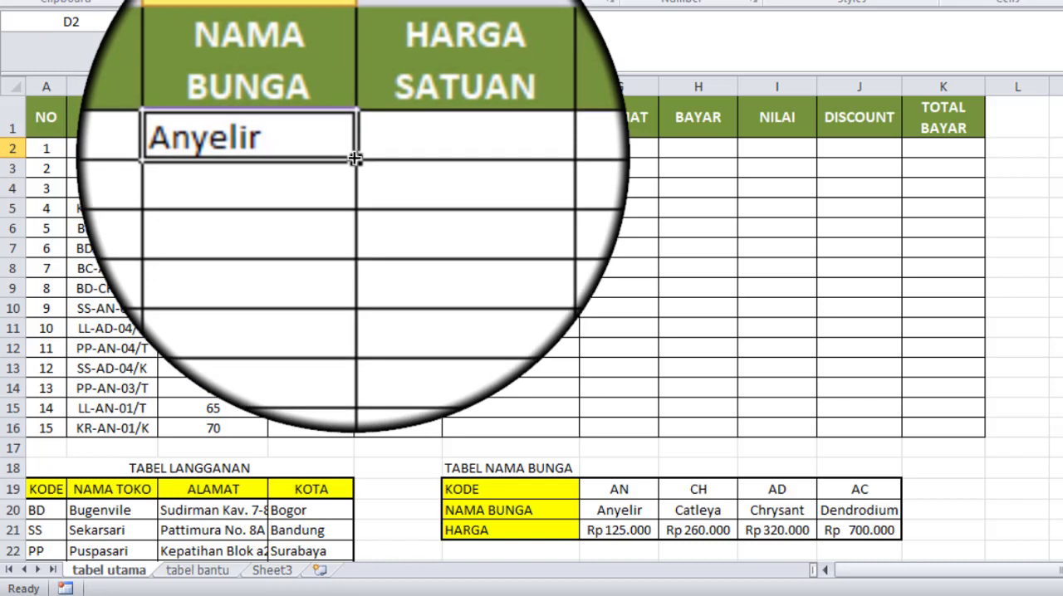
pyautogui.doubleClick(355, 158)
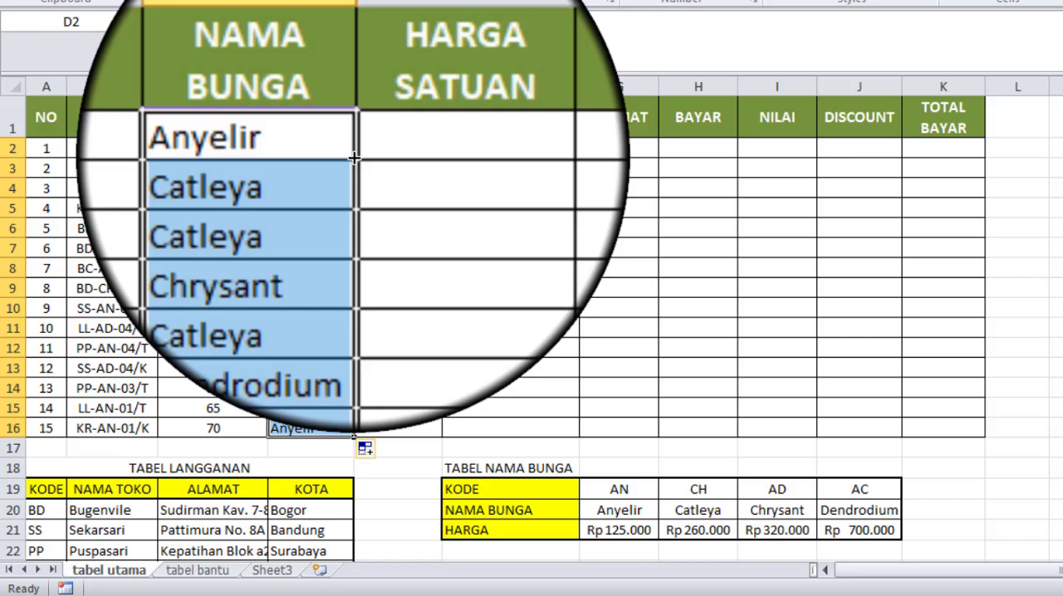
pyautogui.click(326, 208)
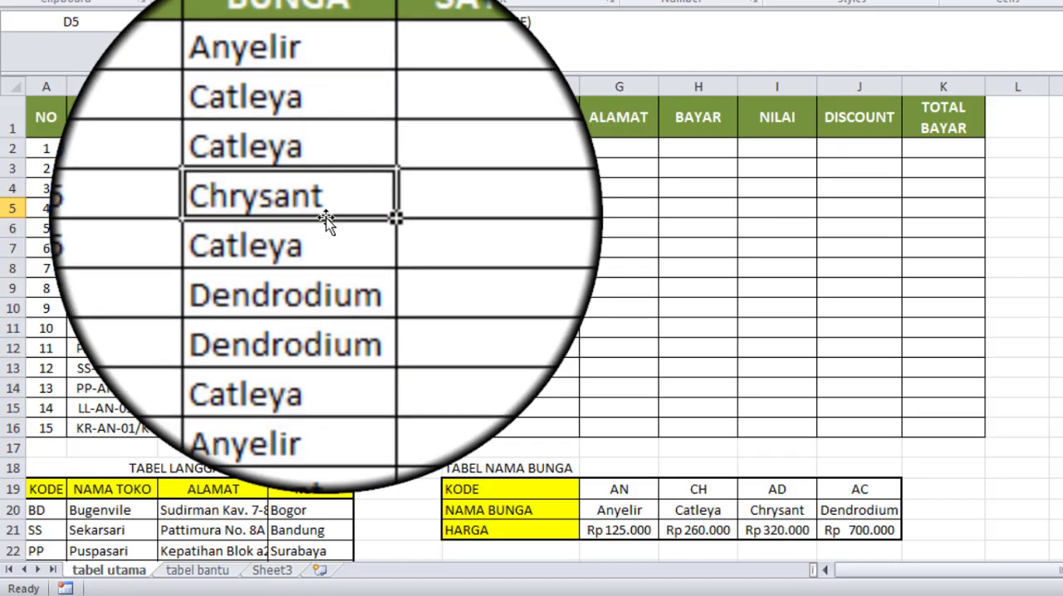
pyautogui.click(325, 249)
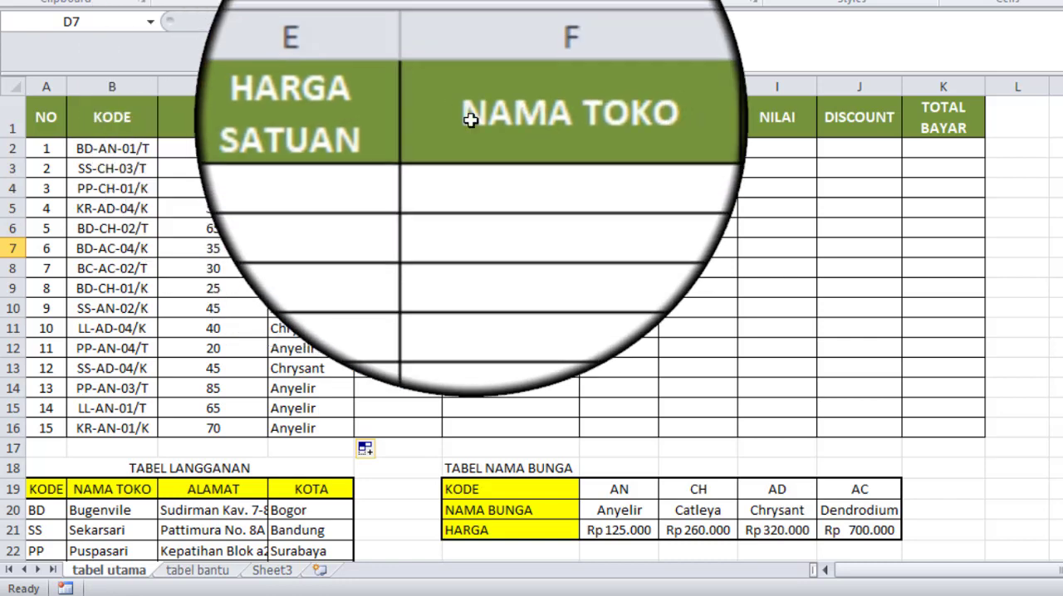
# Step: Copy the NAMA BUNGA formula from D2 into E2 under HARGA SATUAN
pyautogui.click(400, 146)
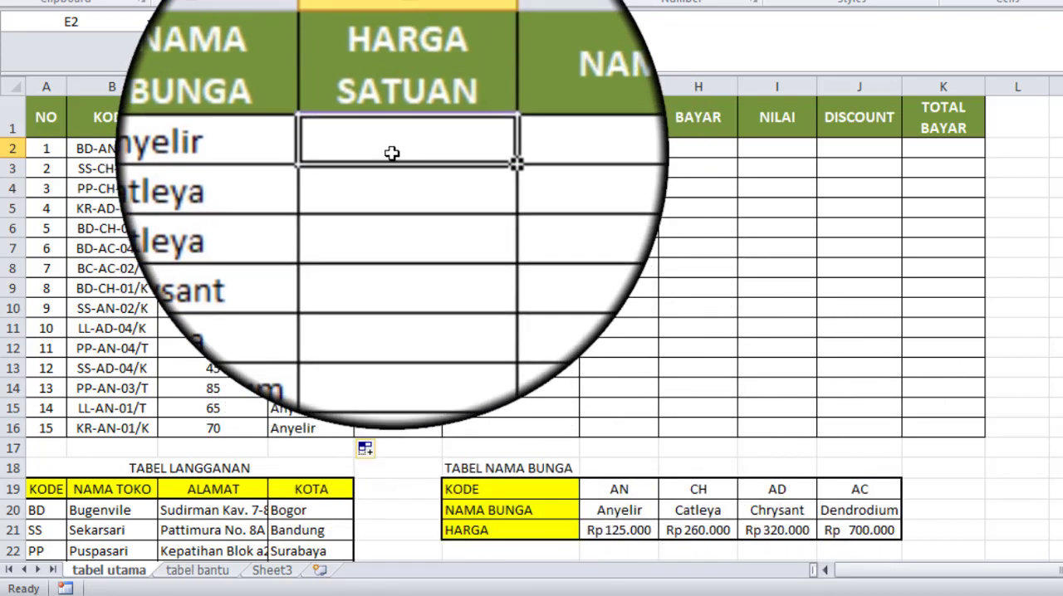
pyautogui.click(295, 147)
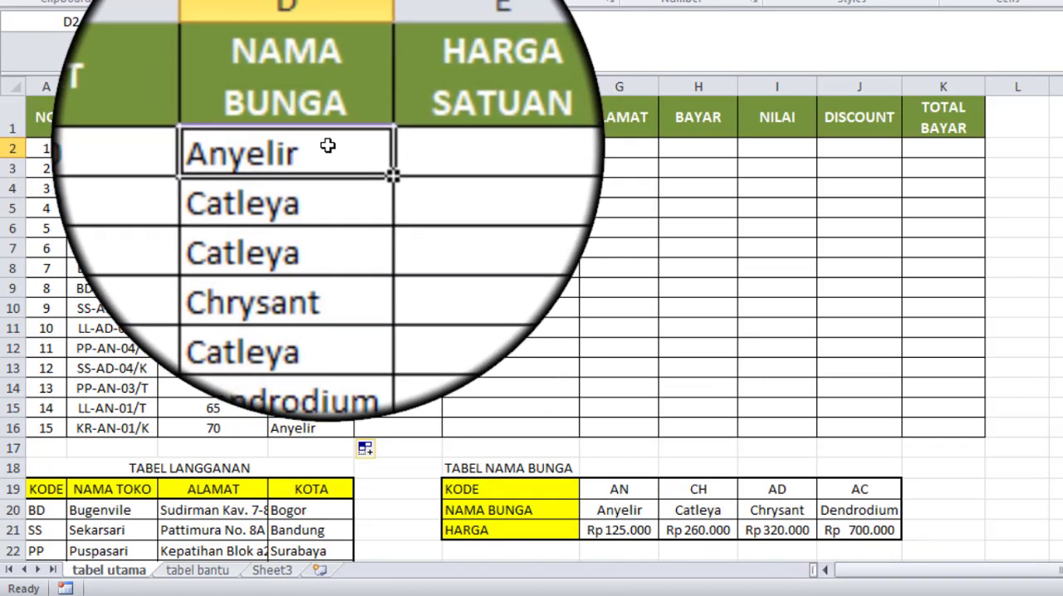
pyautogui.click(369, 145)
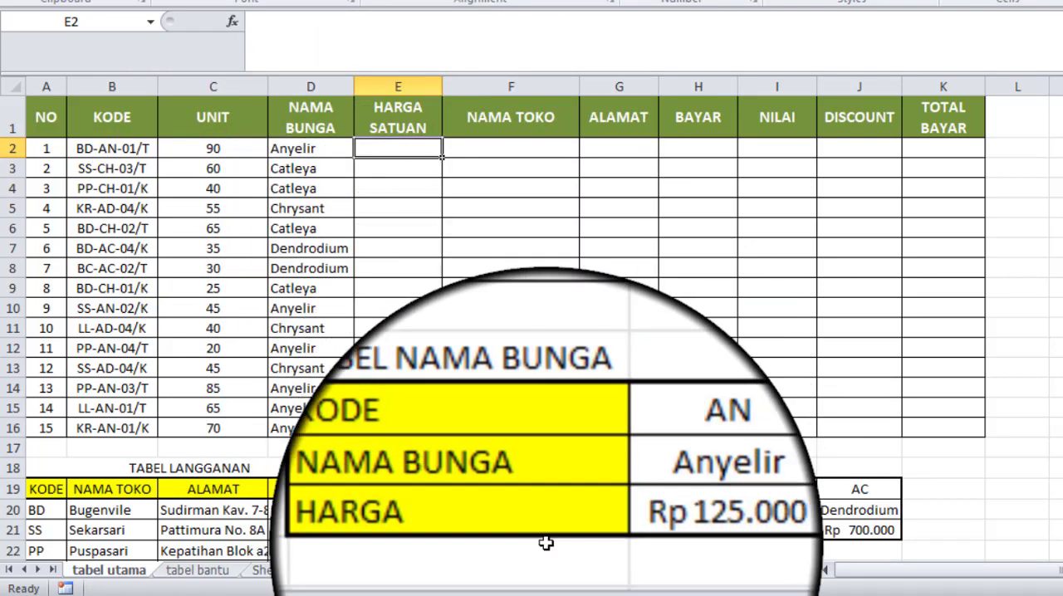
pyautogui.click(309, 148)
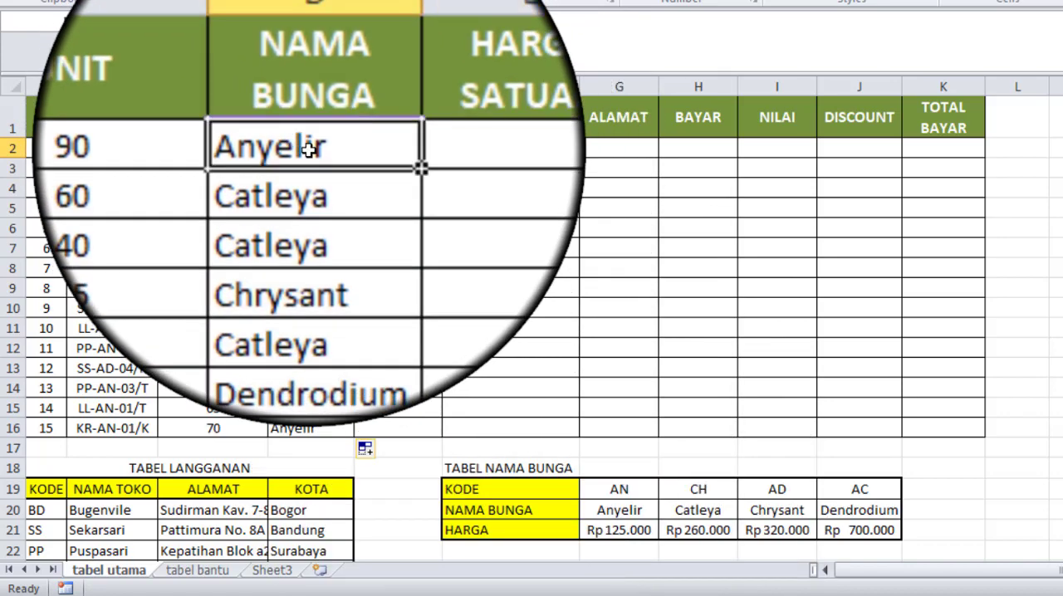
pyautogui.hotkey('ctrl', 'c')
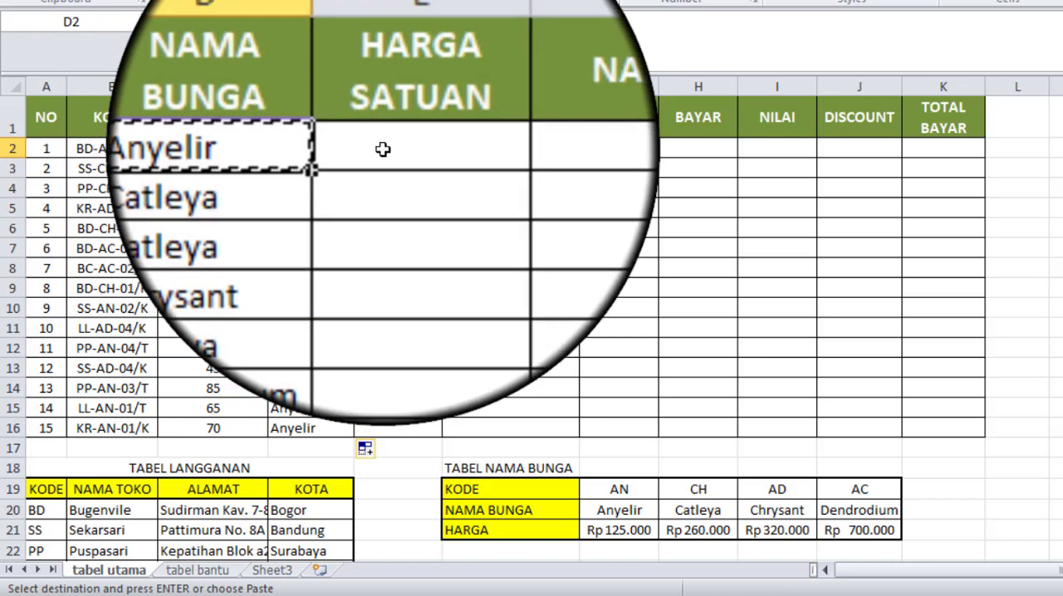
pyautogui.click(381, 149)
pyautogui.hotkey('ctrl', 'v')
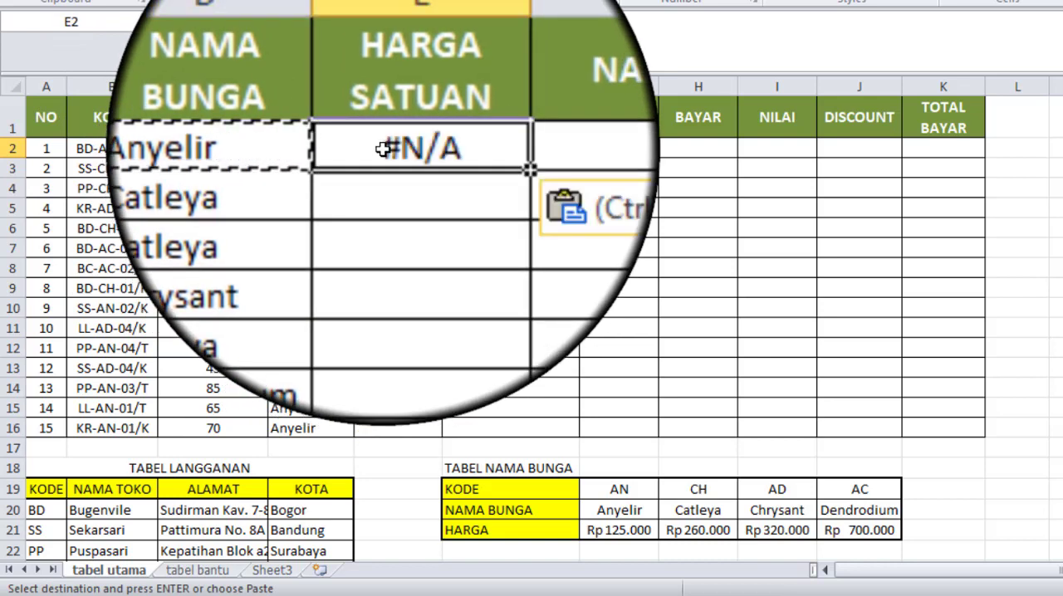
# Step: Change the MID text reference in the E2 formula to B2
pyautogui.doubleClick(402, 147)
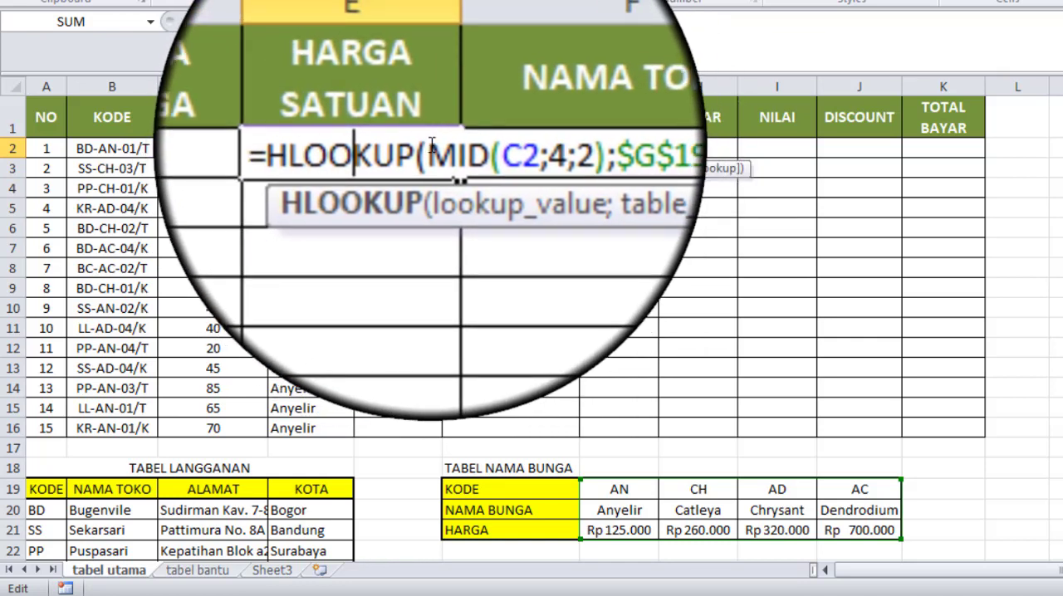
pyautogui.click(431, 146)
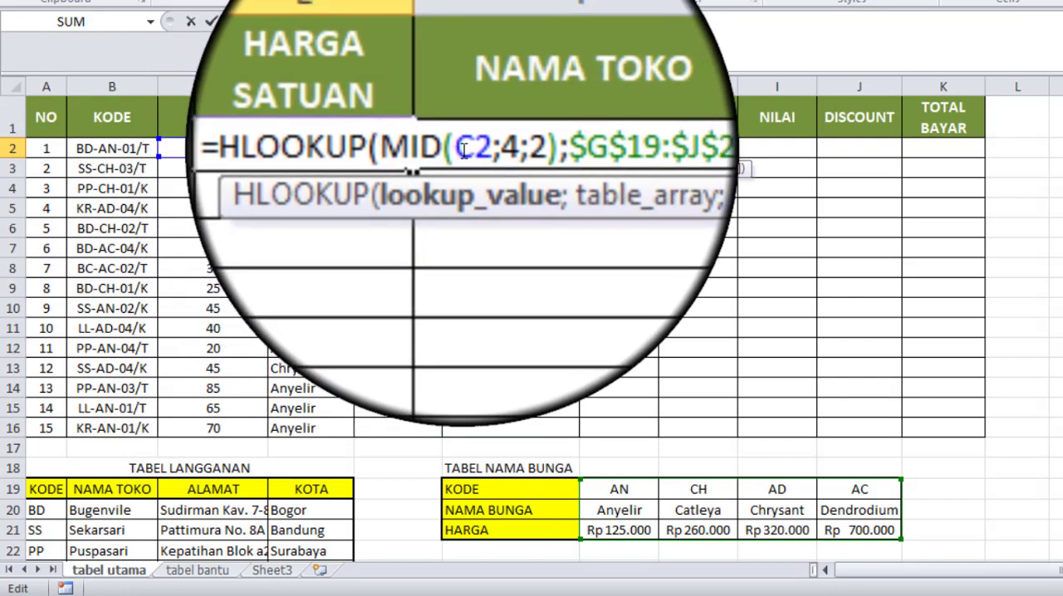
pyautogui.moveTo(459, 148); pyautogui.dragTo(479, 148)
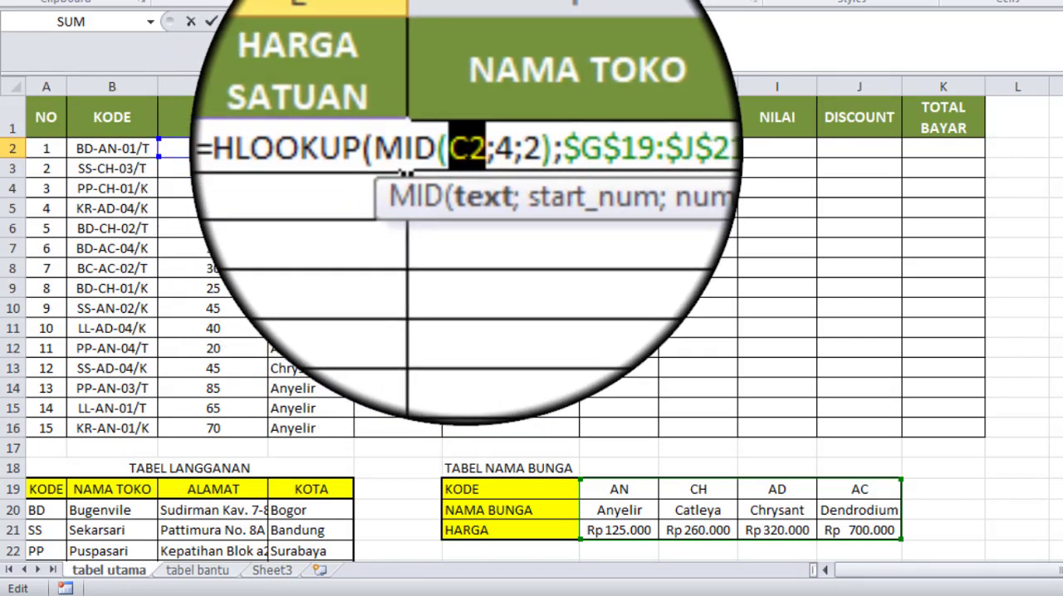
pyautogui.click(108, 148)
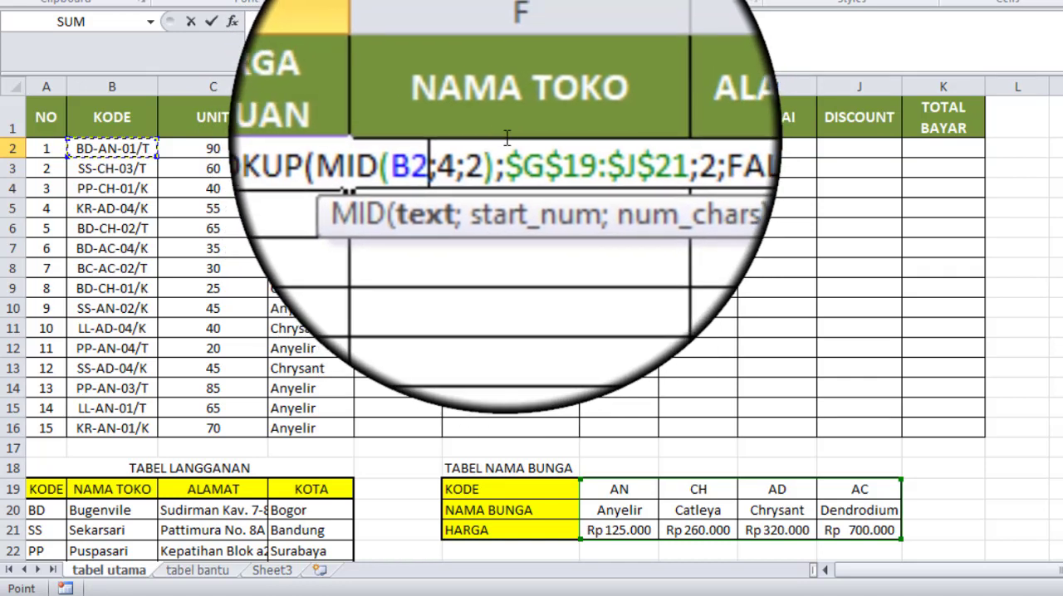
# Step: Change the row index in E2's HLOOKUP formula to 3 and enter the formula
pyautogui.doubleClick(510, 143)
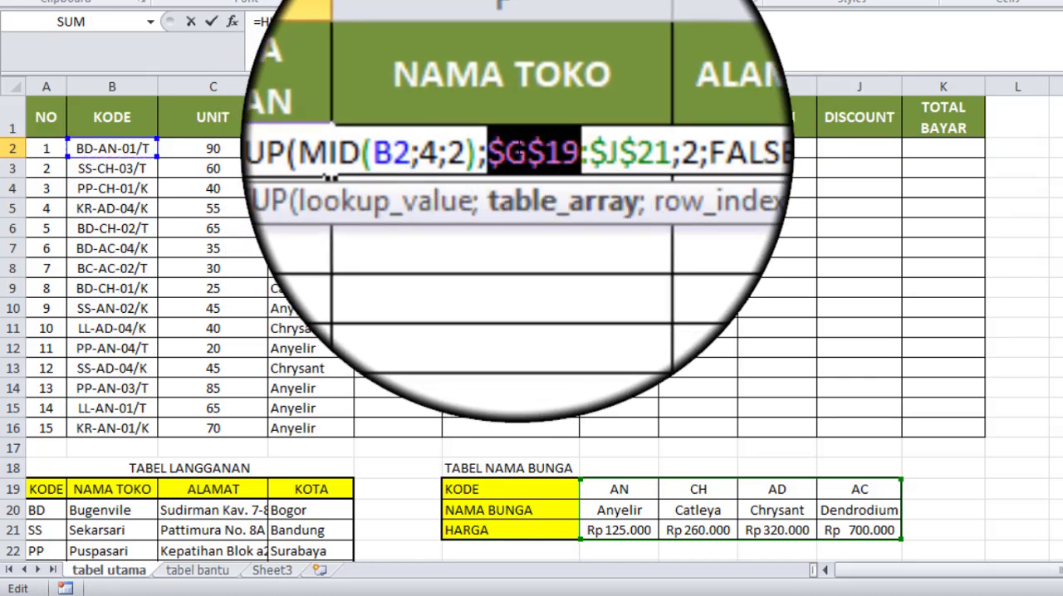
pyautogui.click(508, 143)
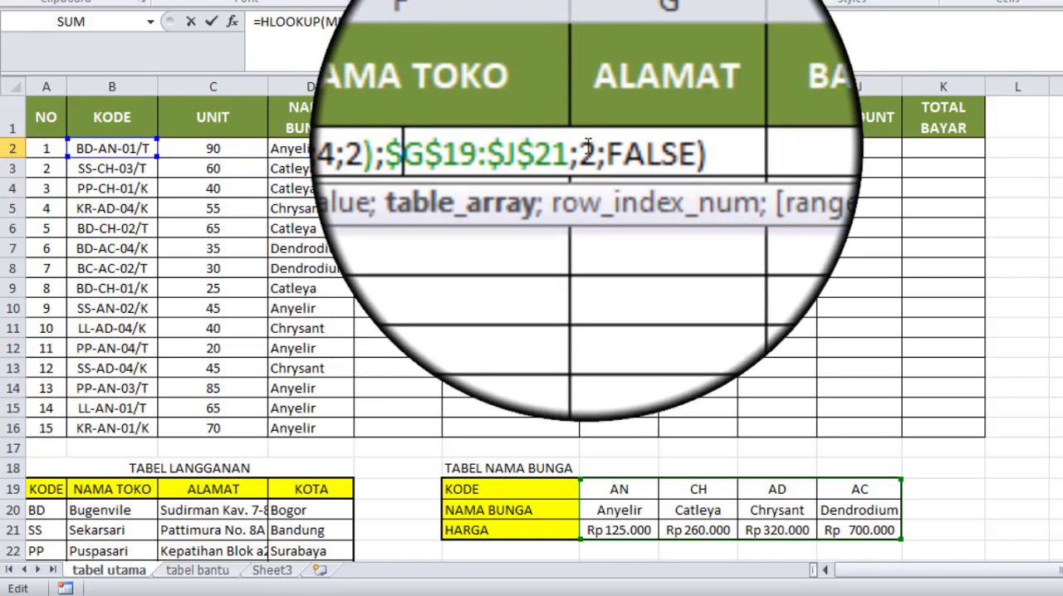
pyautogui.doubleClick(588, 149)
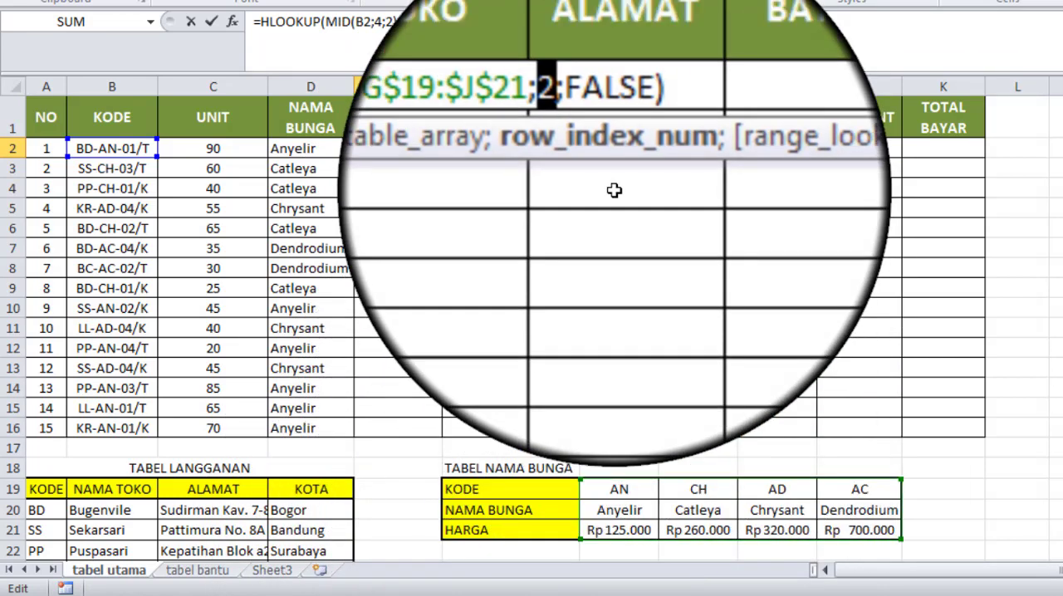
pyautogui.write('3')
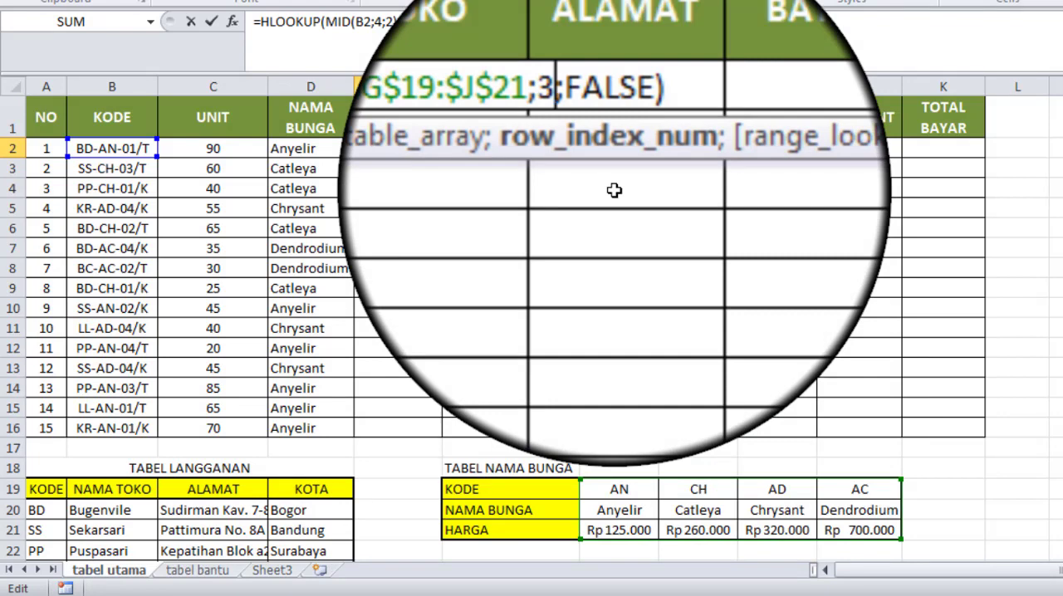
pyautogui.press('Return')
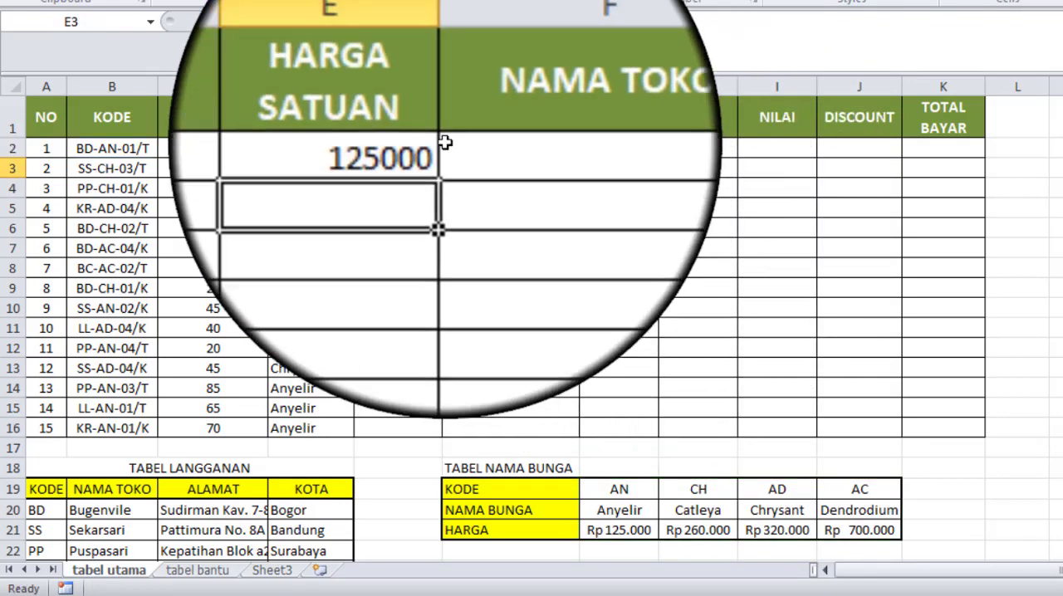
# Step: Fill the HARGA SATUAN formula from E2 down through E16
pyautogui.click(406, 147)
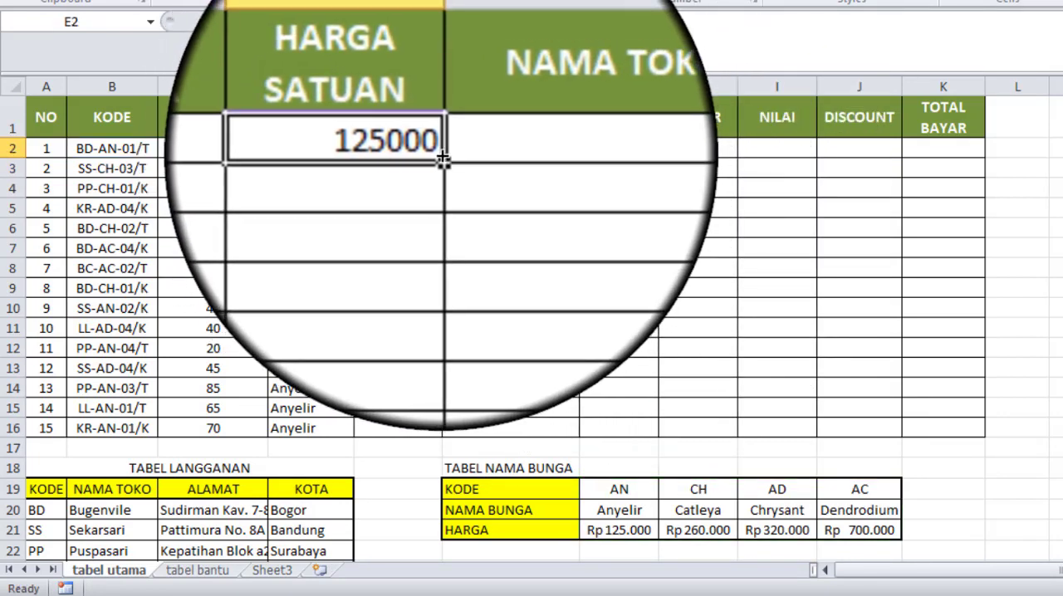
pyautogui.moveTo(442, 159); pyautogui.dragTo(444, 436)
pyautogui.moveTo(442, 444); pyautogui.dragTo(440, 445)
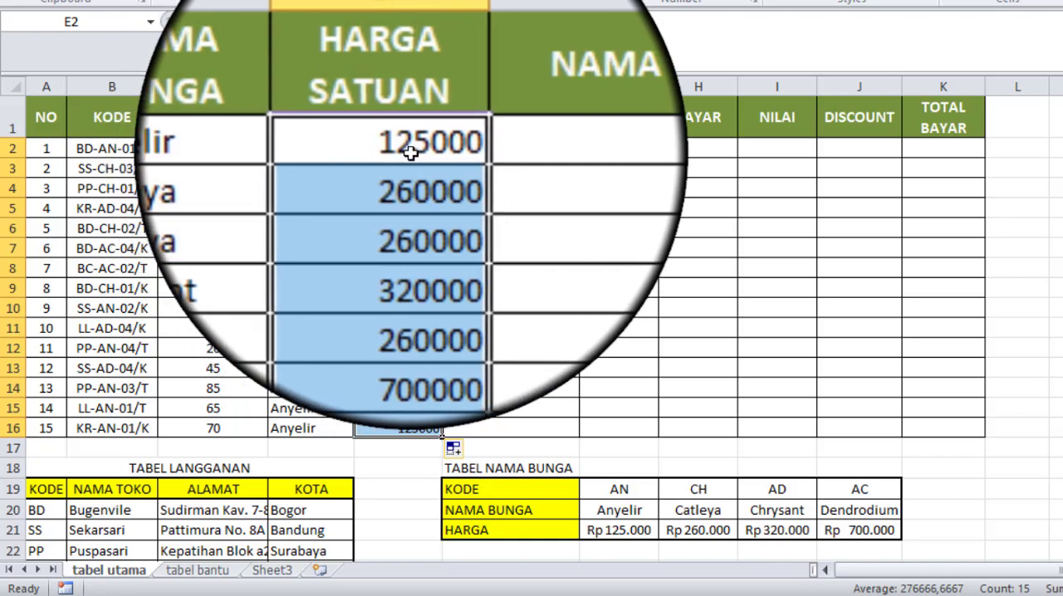
pyautogui.click(410, 148)
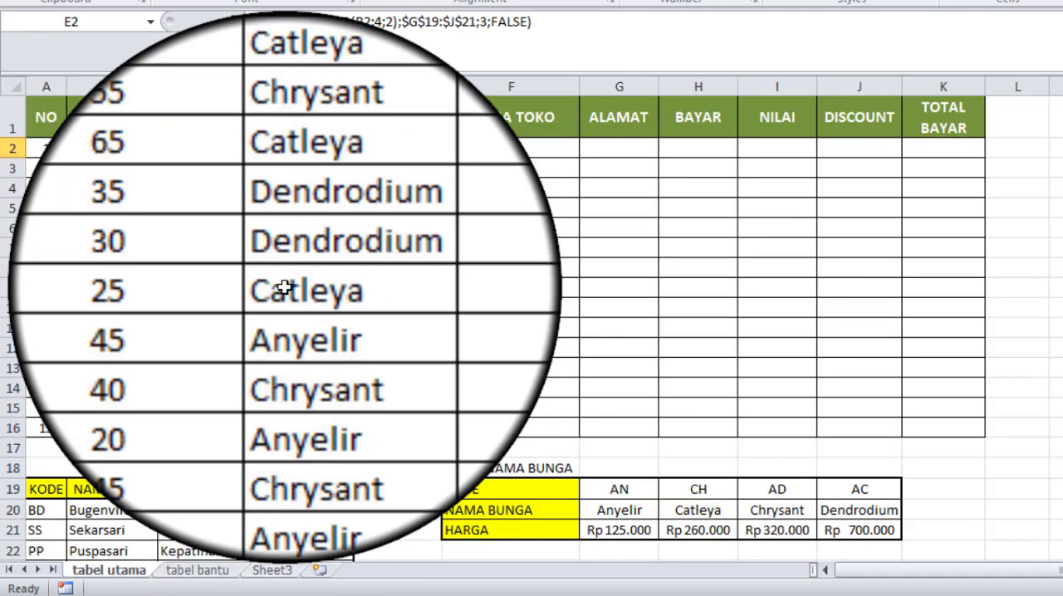
# Step: Start a VLOOKUP formula in F2 under NAMA TOKO with code cell B2 as the lookup value
pyautogui.click(489, 150)
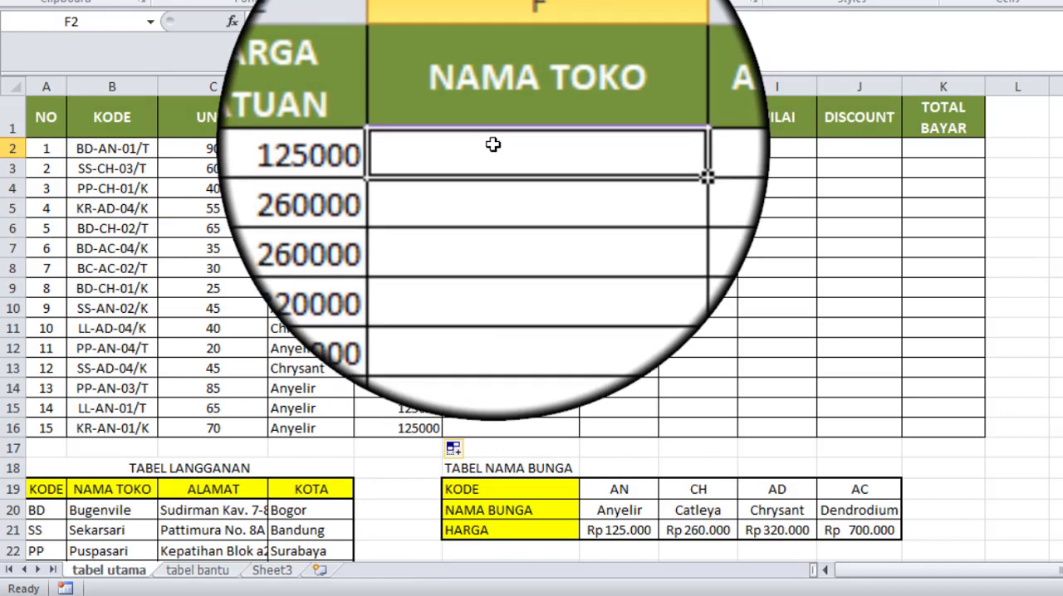
pyautogui.doubleClick(493, 146)
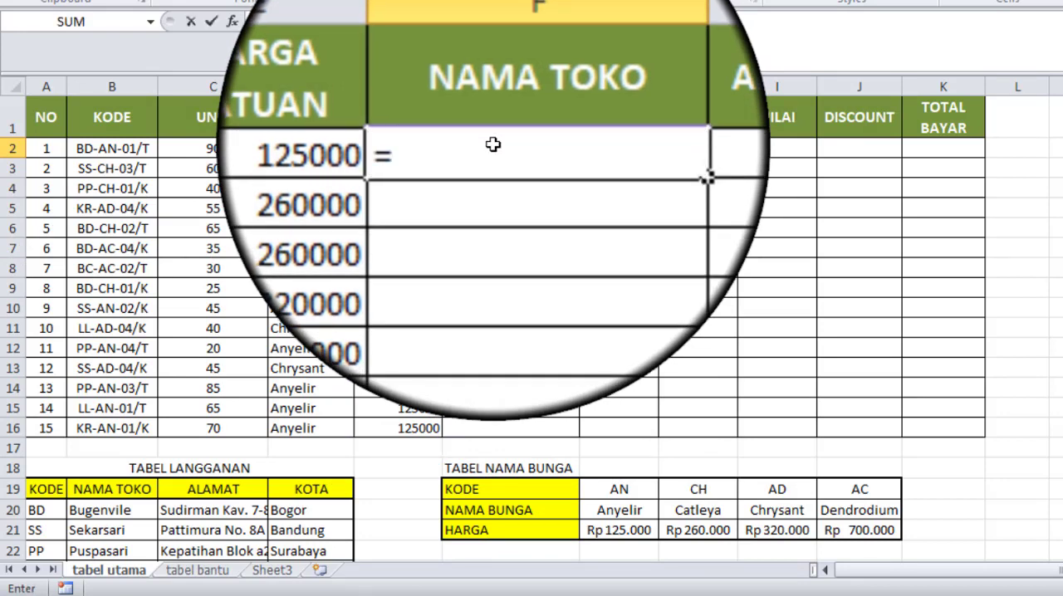
pyautogui.write('=v')
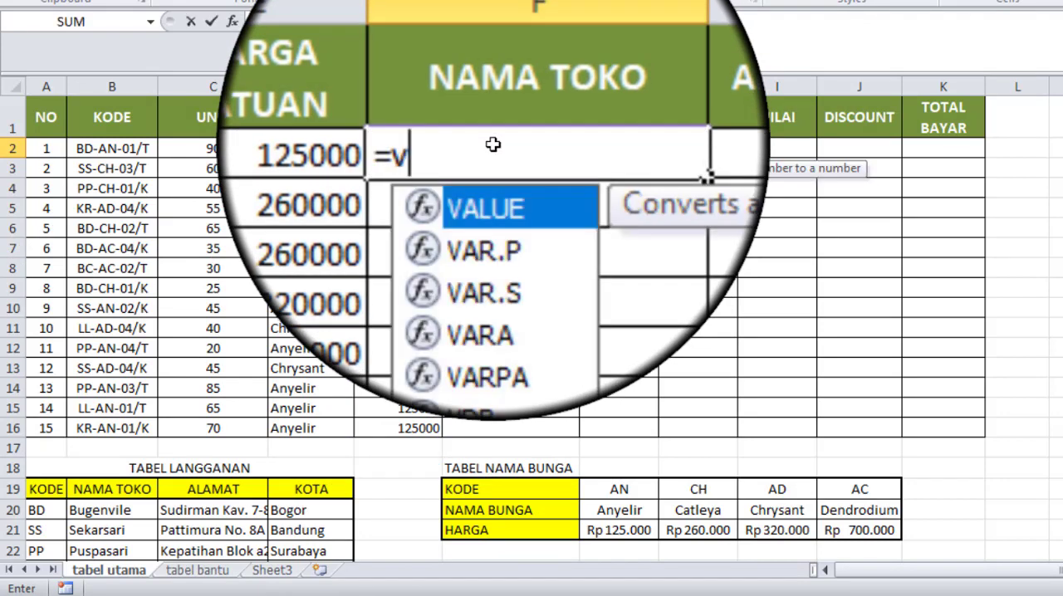
pyautogui.write('l')
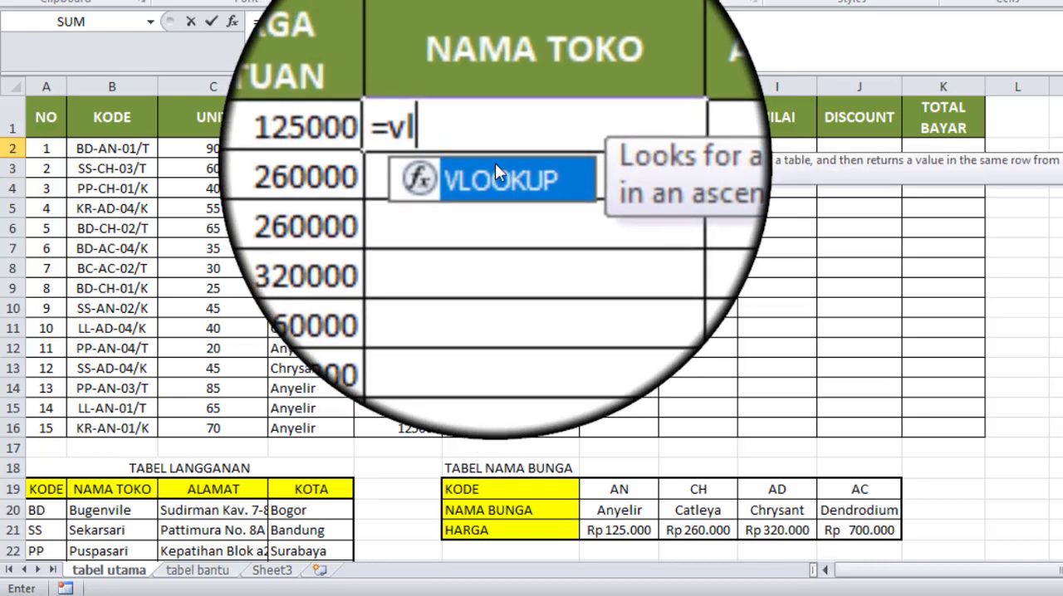
pyautogui.doubleClick(495, 166)
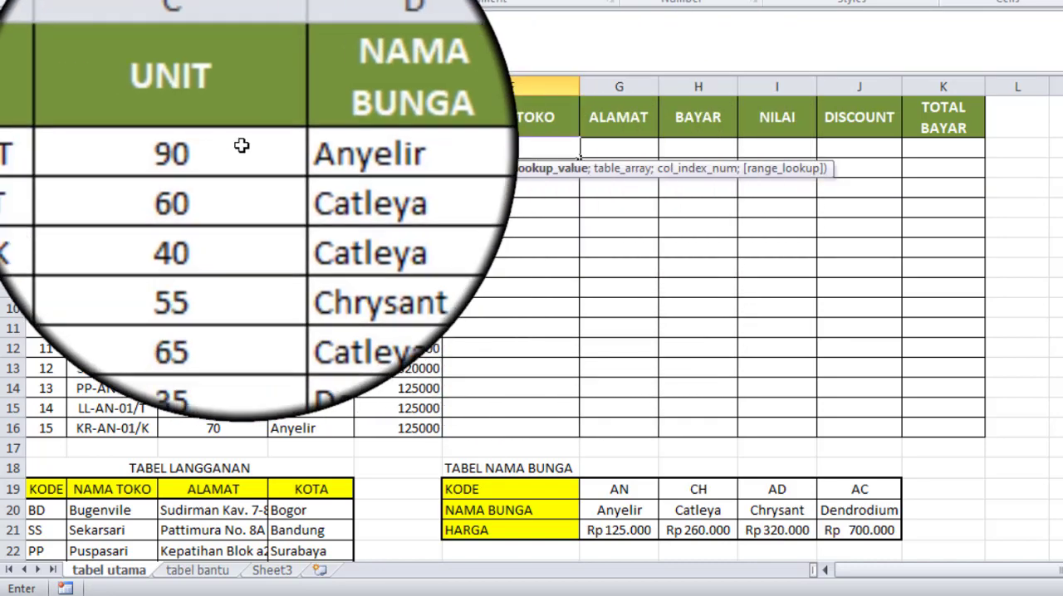
pyautogui.click(126, 149)
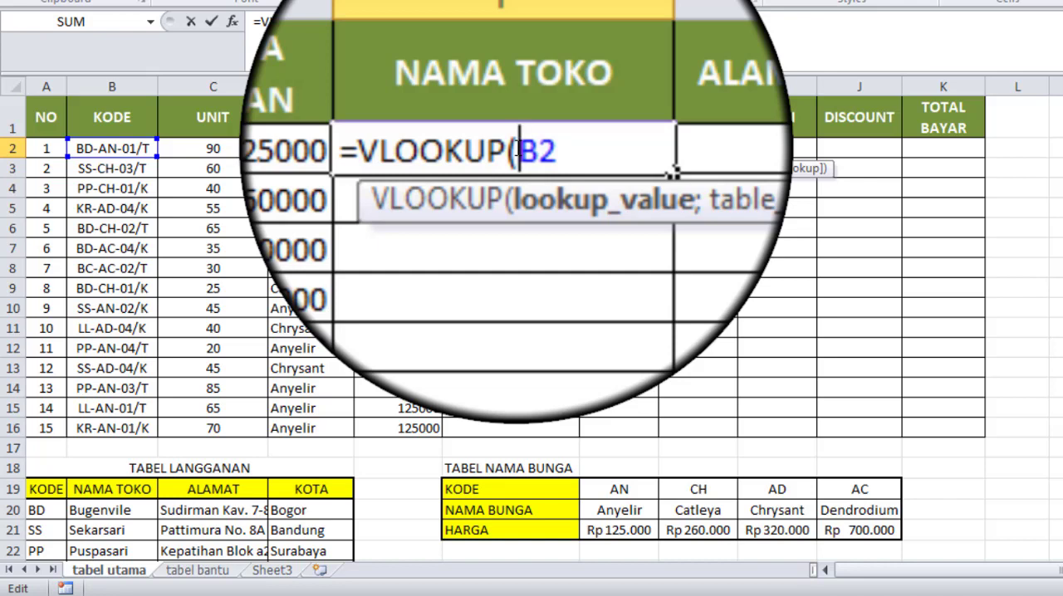
# Step: Wrap the B2 lookup value in LEFT with 2 characters and add the separator for the table array
pyautogui.write('left')
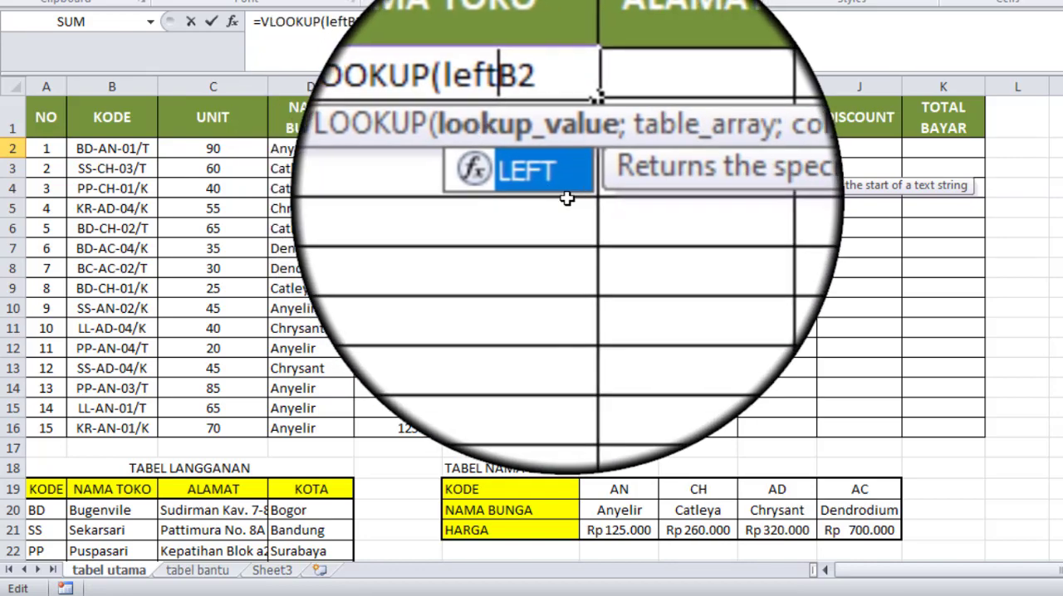
pyautogui.press('Return')
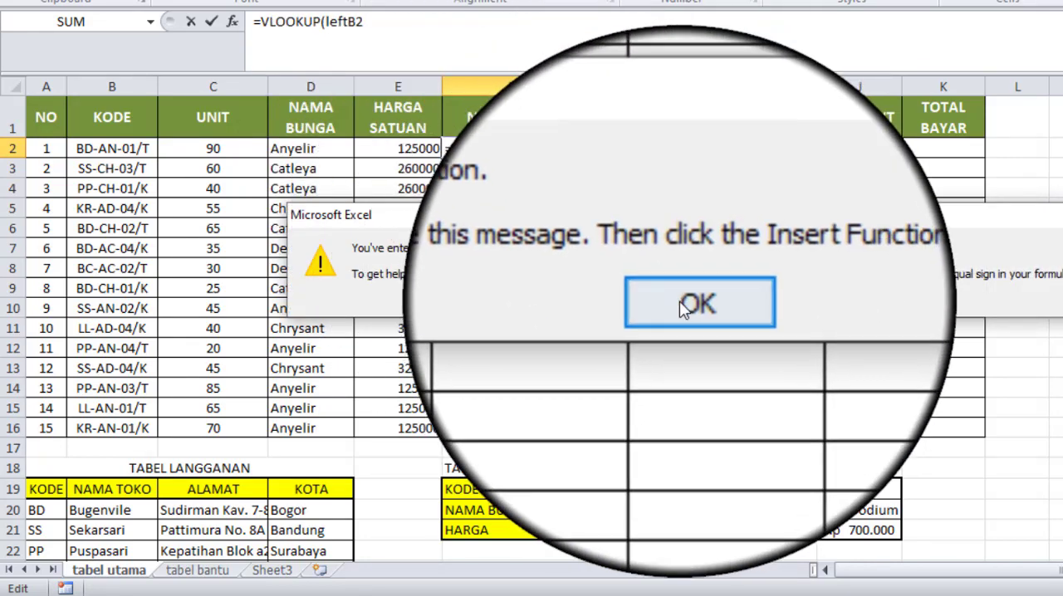
pyautogui.click(695, 304)
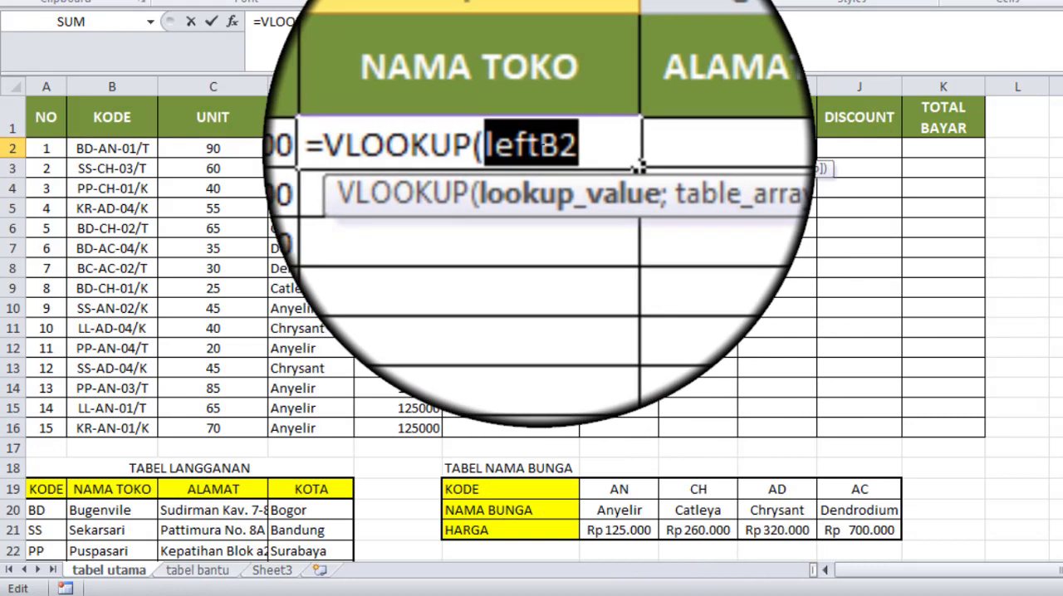
pyautogui.click(541, 148)
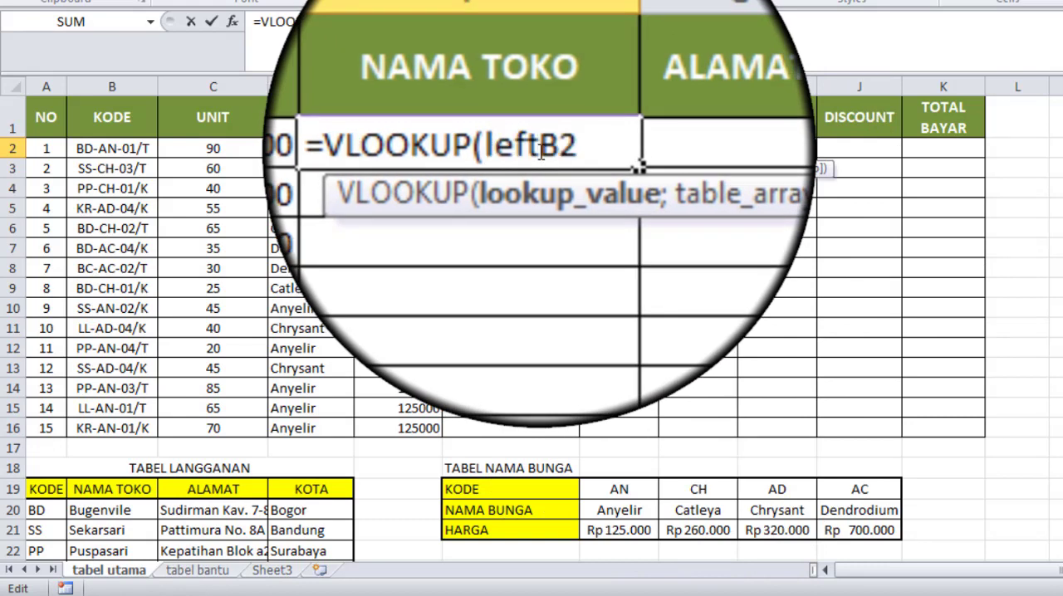
pyautogui.write('(')
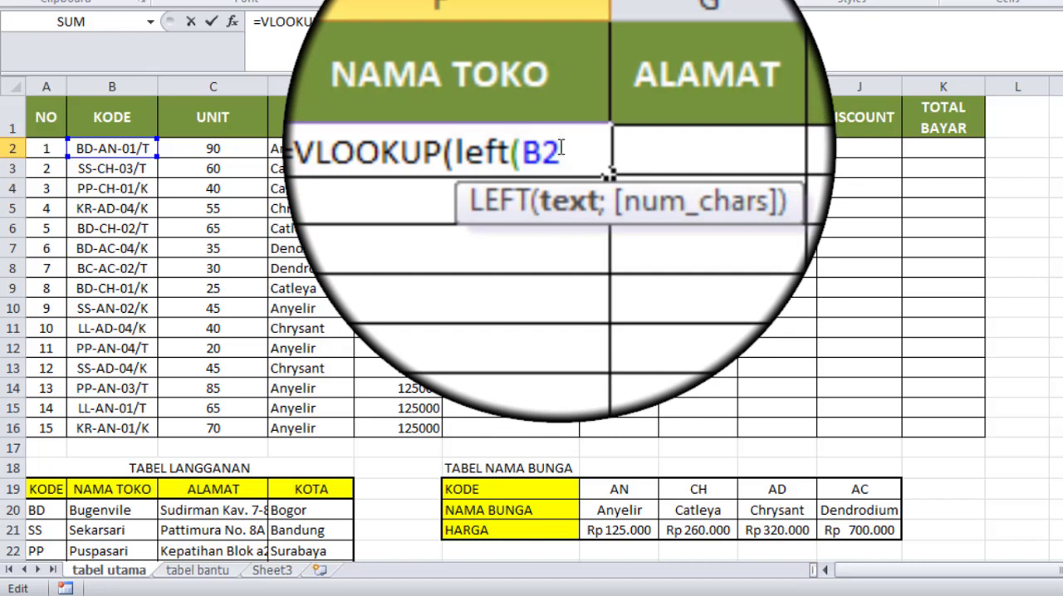
pyautogui.write(';2')
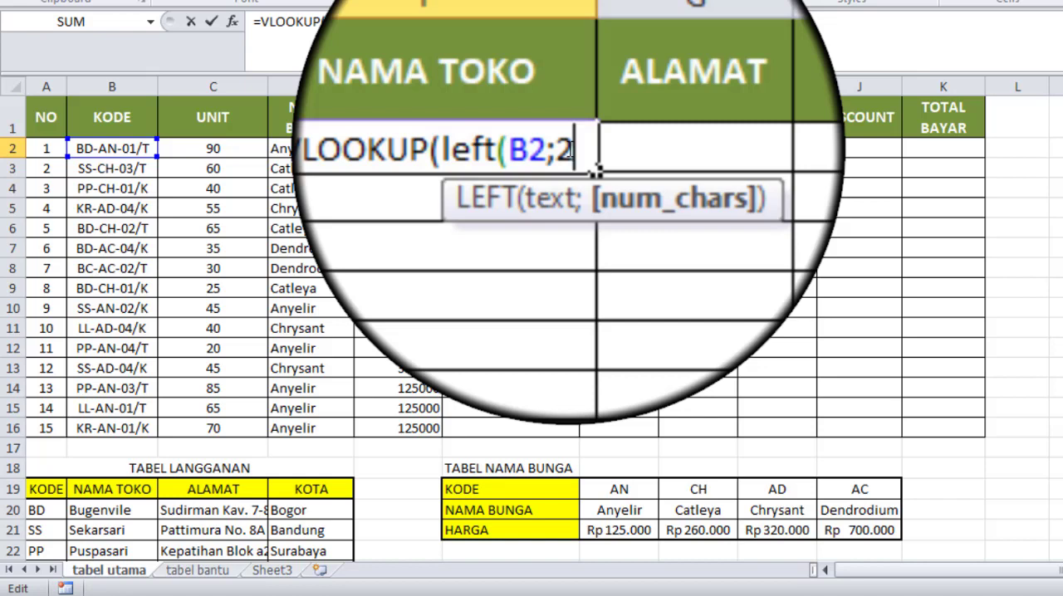
pyautogui.write(')')
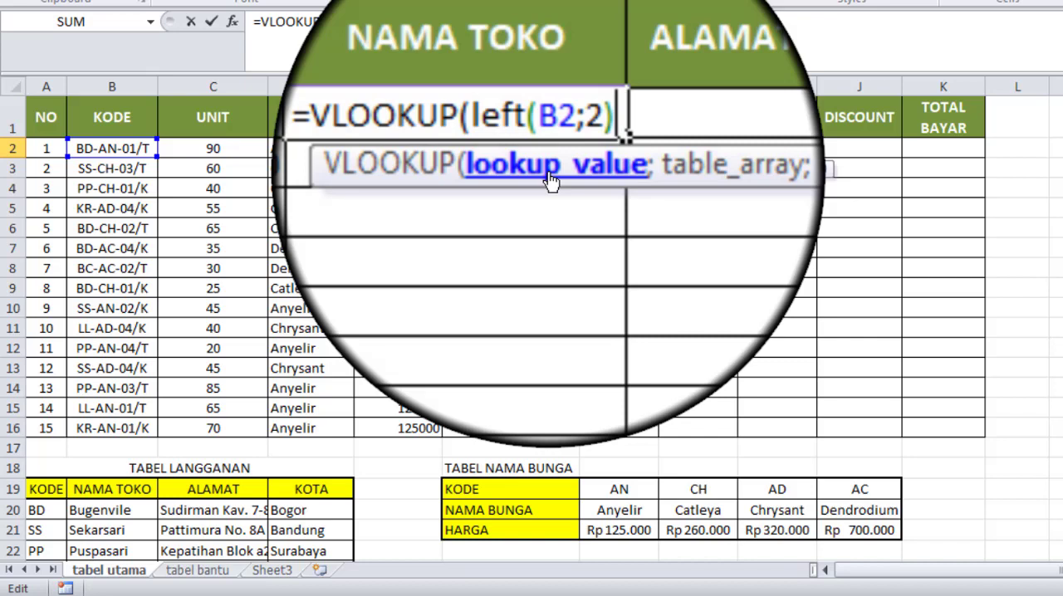
pyautogui.write(';')
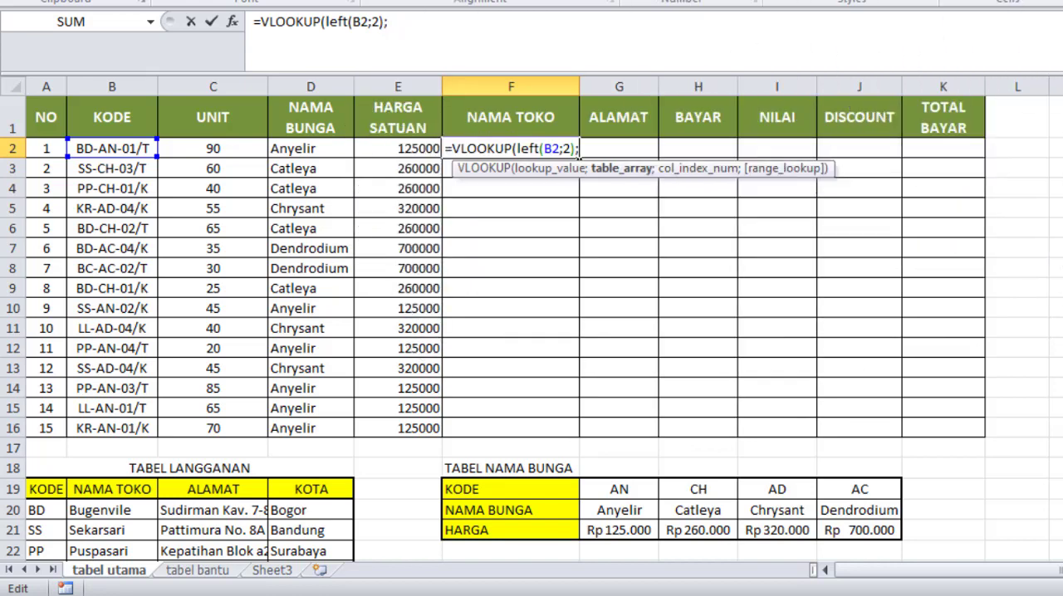
# Step: Reference the TABEL LANGGANAN data range A20:D25 as the table array in F2's VLOOKUP formula
pyautogui.scroll(-1, 532, 332)
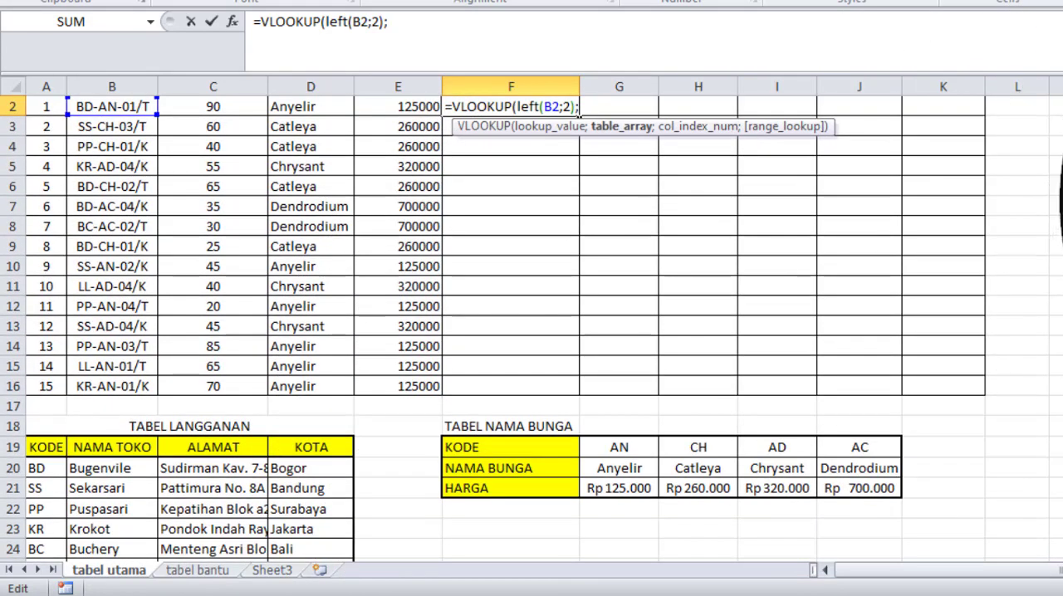
pyautogui.scroll(-1, 531, 332)
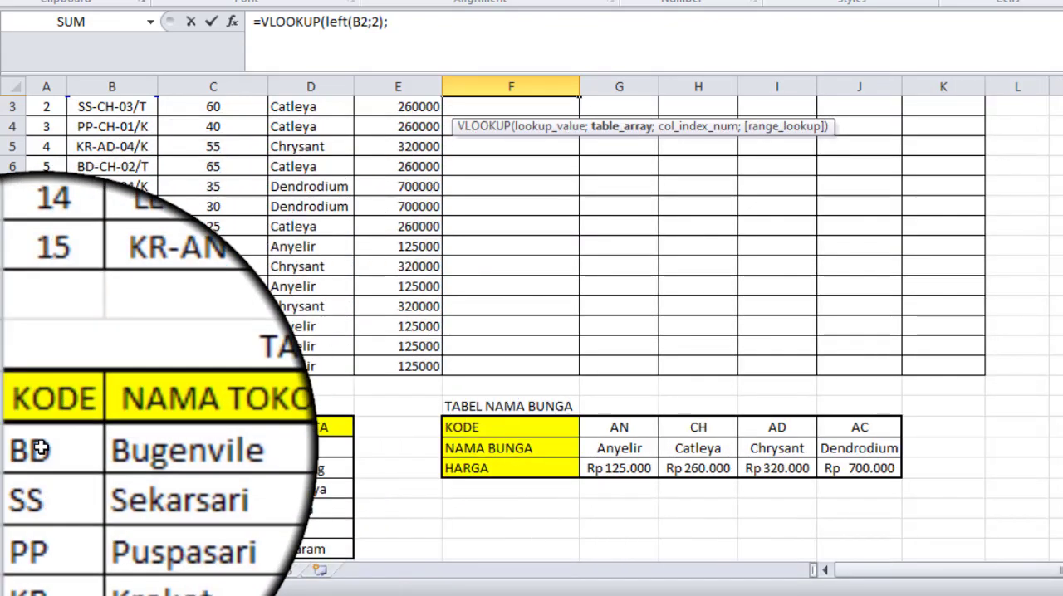
pyautogui.moveTo(41, 449); pyautogui.dragTo(278, 541)
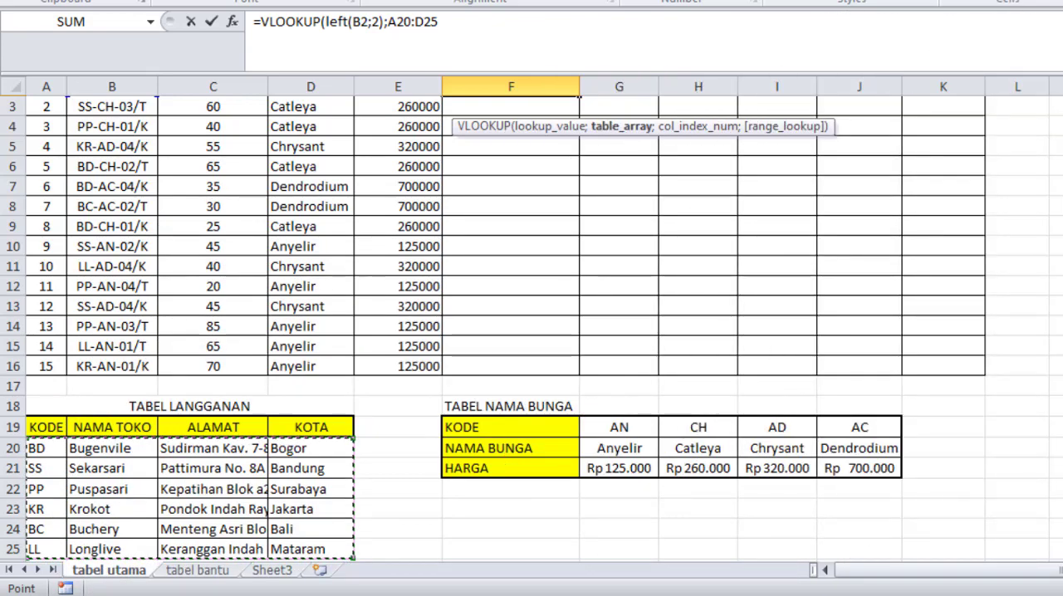
pyautogui.scroll(1, 917, 290)
pyautogui.scroll(-1, 870, 166)
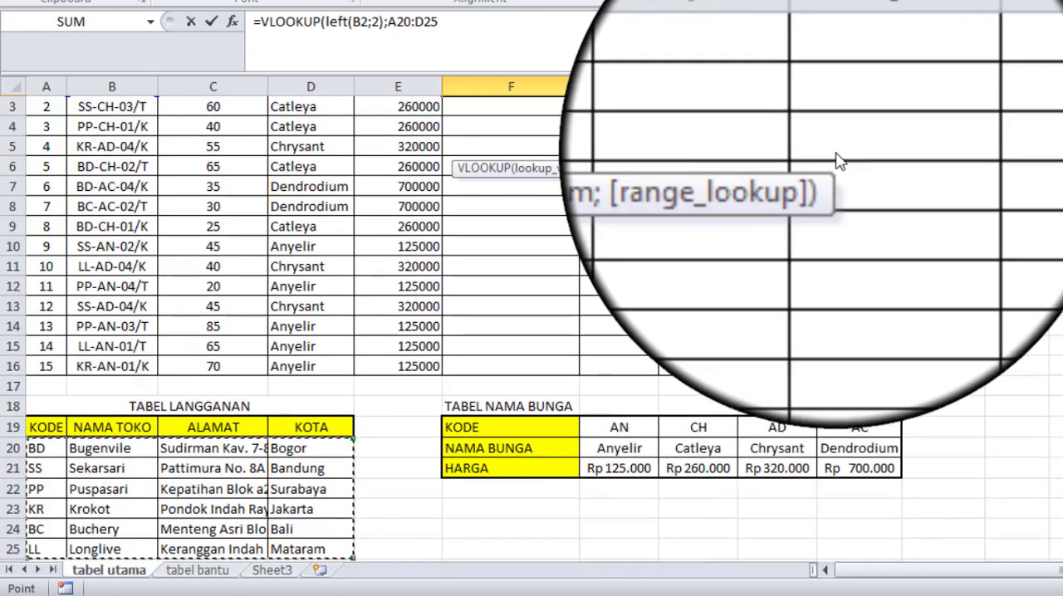
pyautogui.scroll(1, 840, 160)
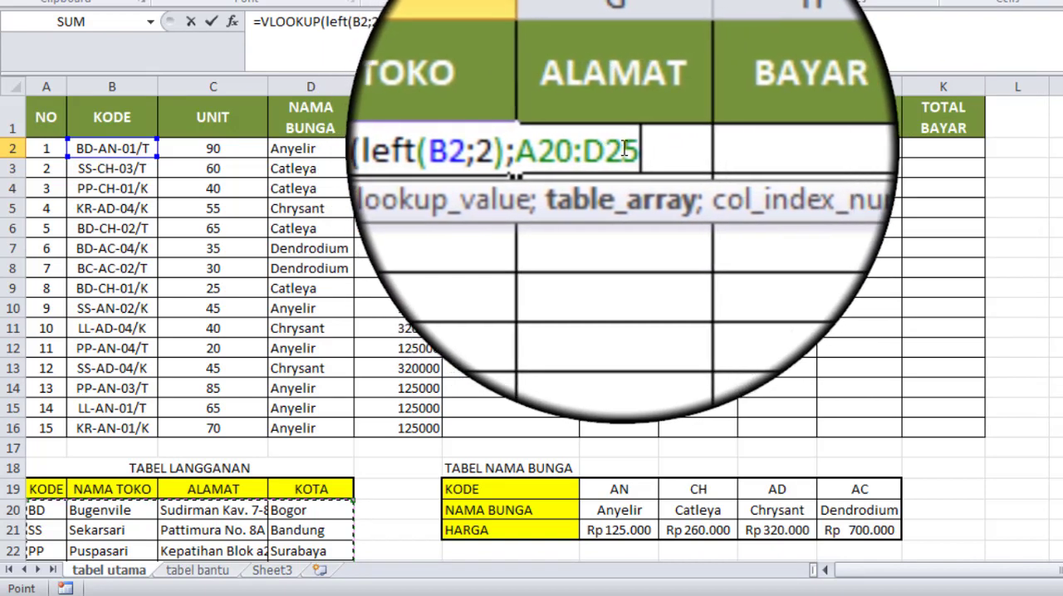
# Step: Try to make the table array reference absolute as $A$20:$D$25 and add the next argument separator
pyautogui.moveTo(581, 151); pyautogui.dragTo(631, 151)
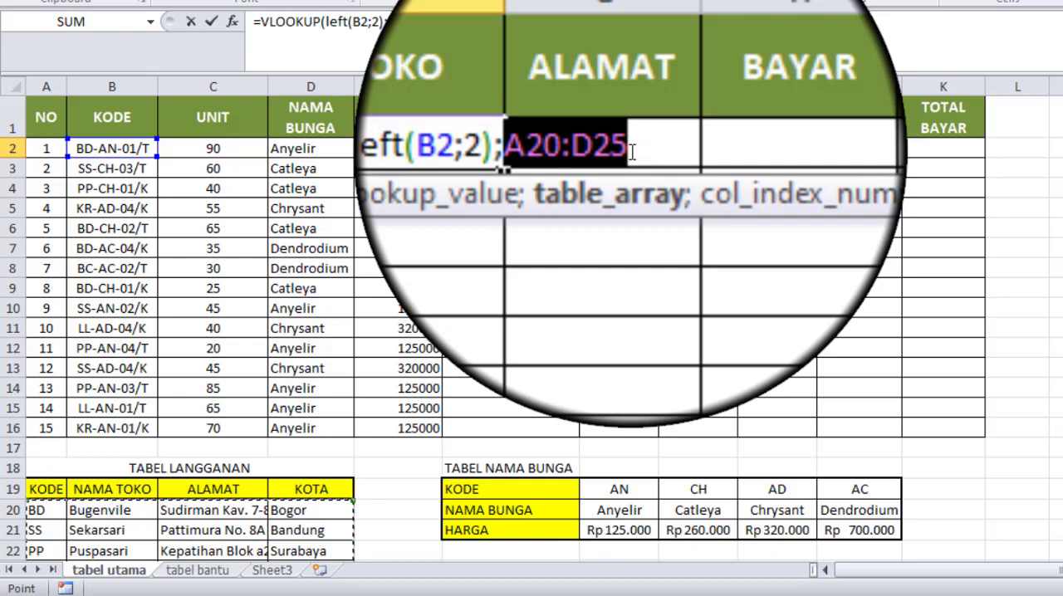
pyautogui.moveTo(578, 151)
pyautogui.mouseDown()
pyautogui.moveTo(602, 131)
pyautogui.moveTo(610, 147)
pyautogui.moveTo(573, 150)
pyautogui.moveTo(772, 151)
pyautogui.moveTo(578, 149)
pyautogui.mouseUp()
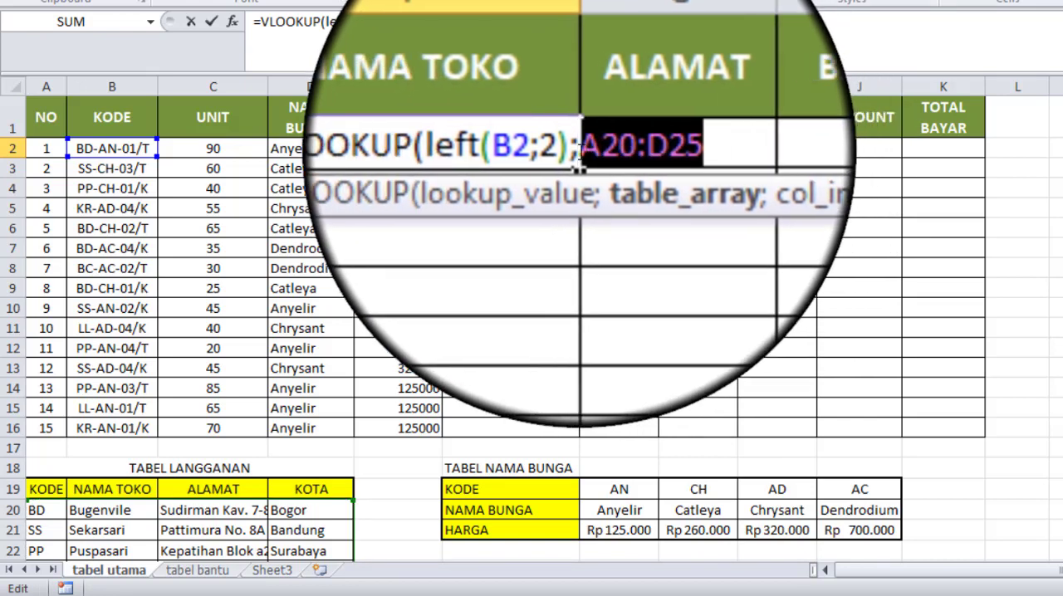
pyautogui.press('F4')
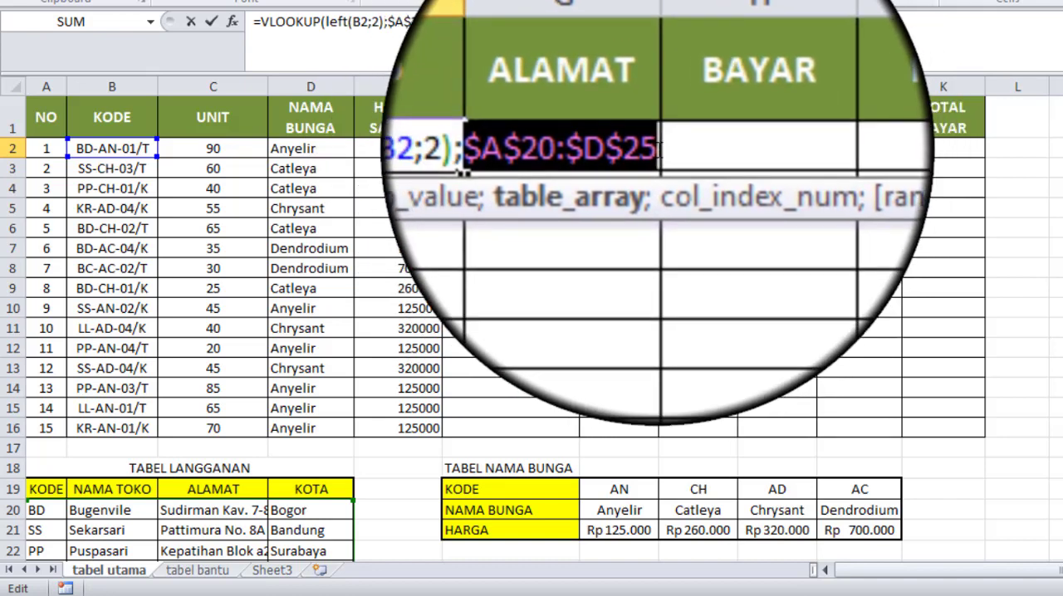
pyautogui.write(';')
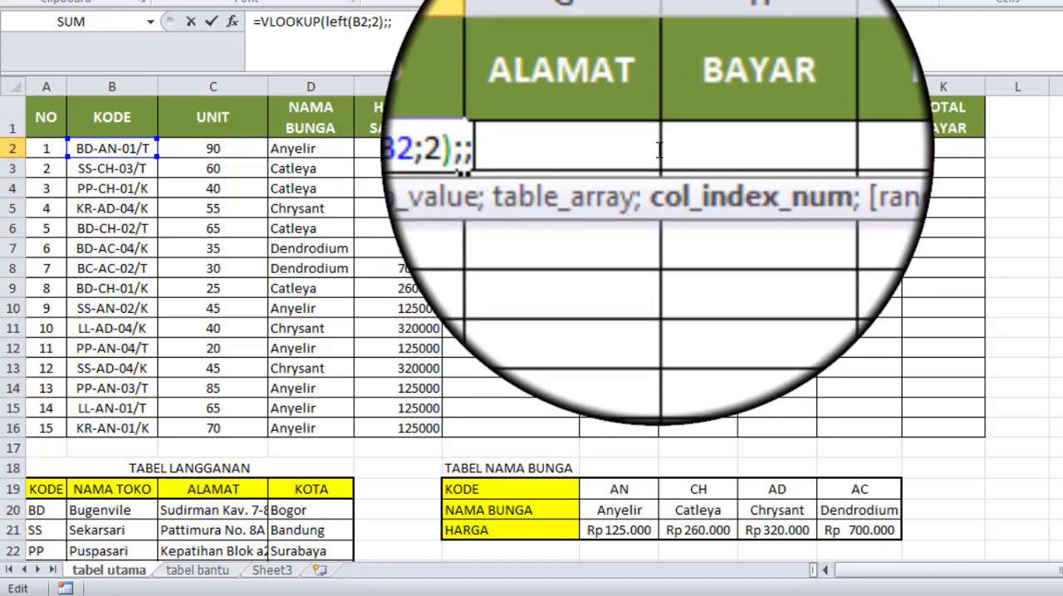
pyautogui.press('BackSpace')
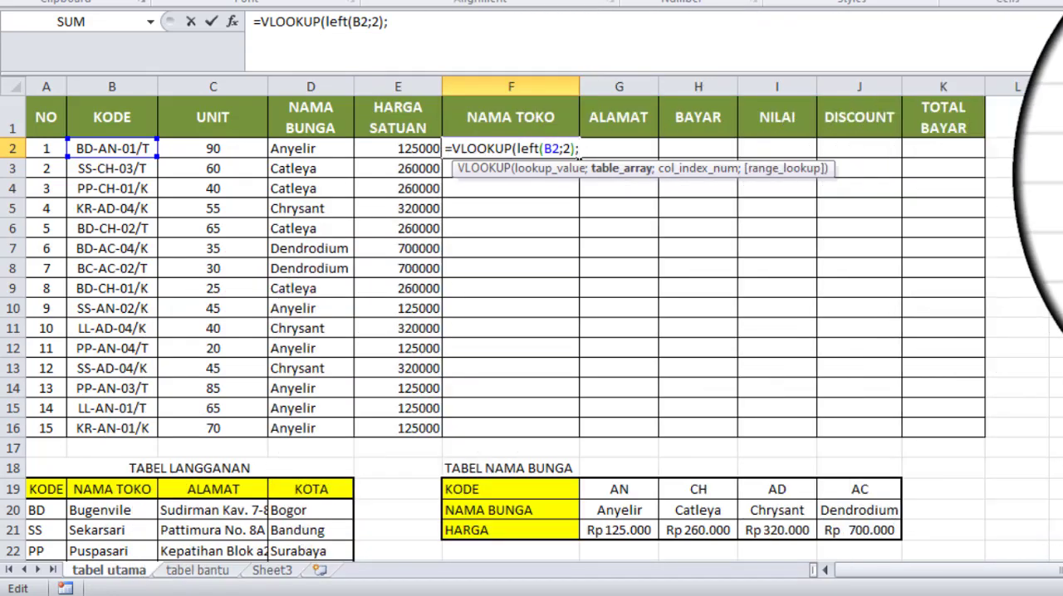
# Step: Insert the TABEL LANGGANAN range A20:D25 again as the VLOOKUP table array in F2
pyautogui.scroll(-1, 532, 316)
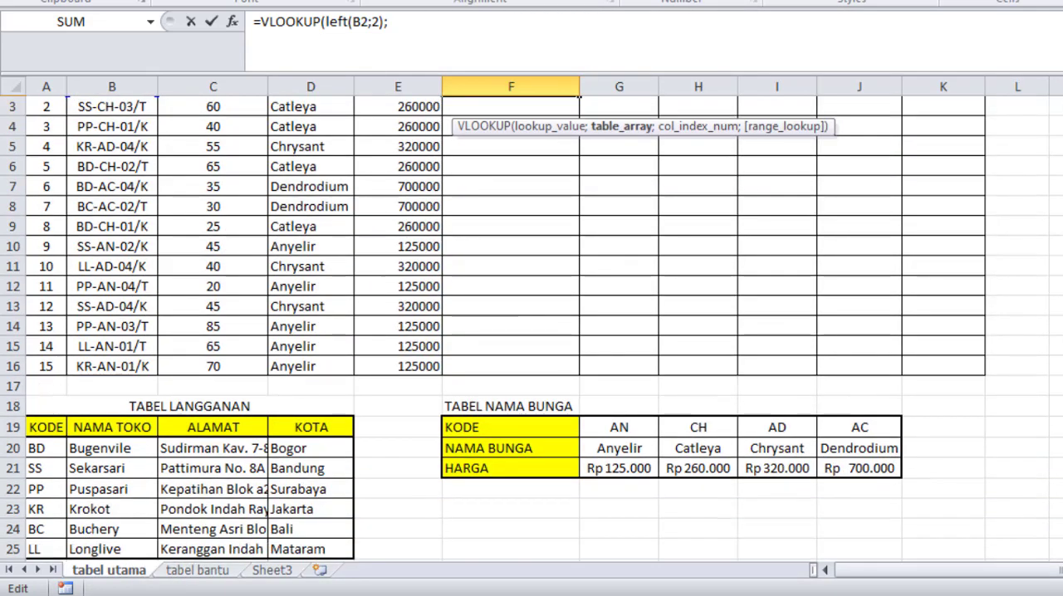
pyautogui.click(63, 455)
pyautogui.moveTo(62, 455); pyautogui.dragTo(332, 550)
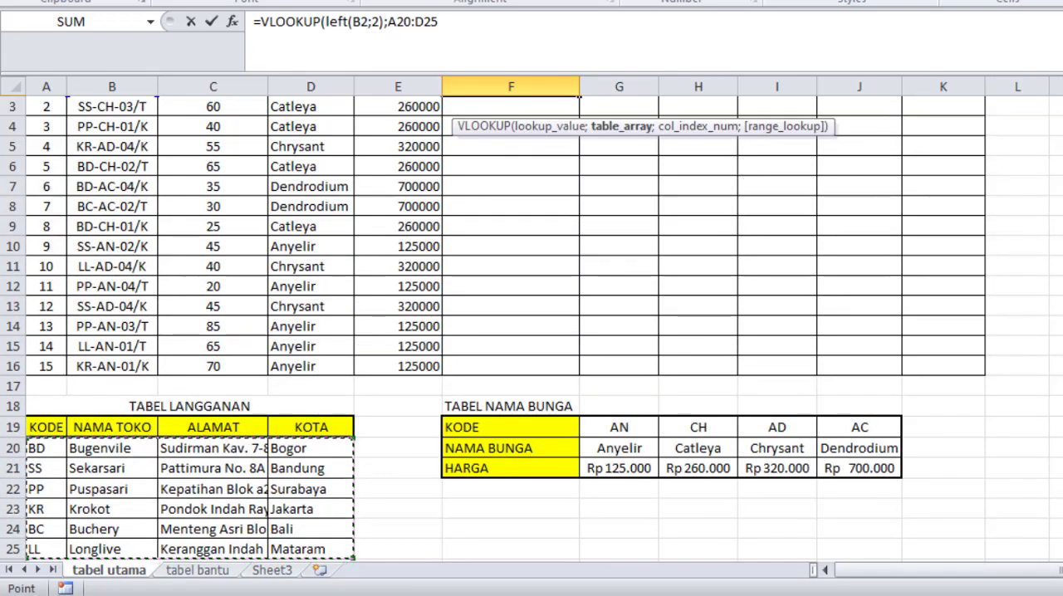
pyautogui.scroll(1, 579, 116)
pyautogui.scroll(1, 578, 117)
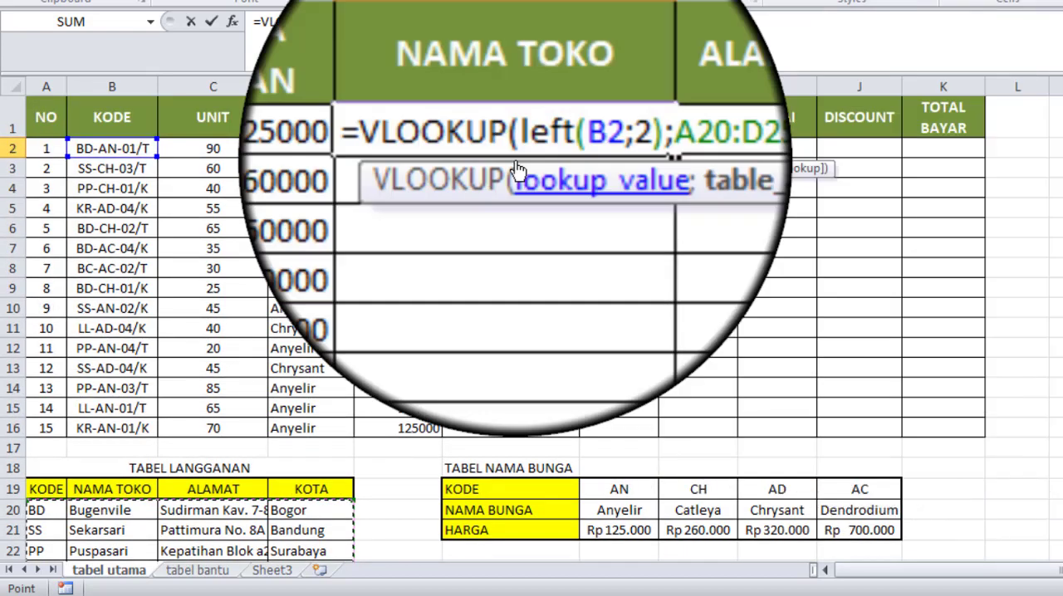
# Step: Try to make the A20:D25 table array reference in F2's VLOOKUP formula absolute
pyautogui.moveTo(559, 162); pyautogui.dragTo(632, 153)
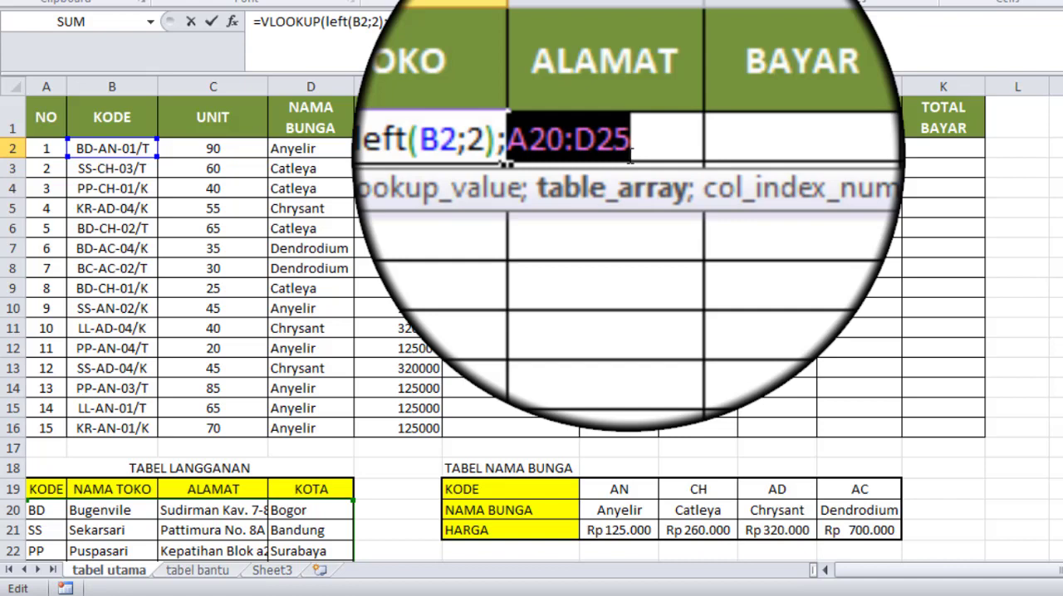
pyautogui.write('4')
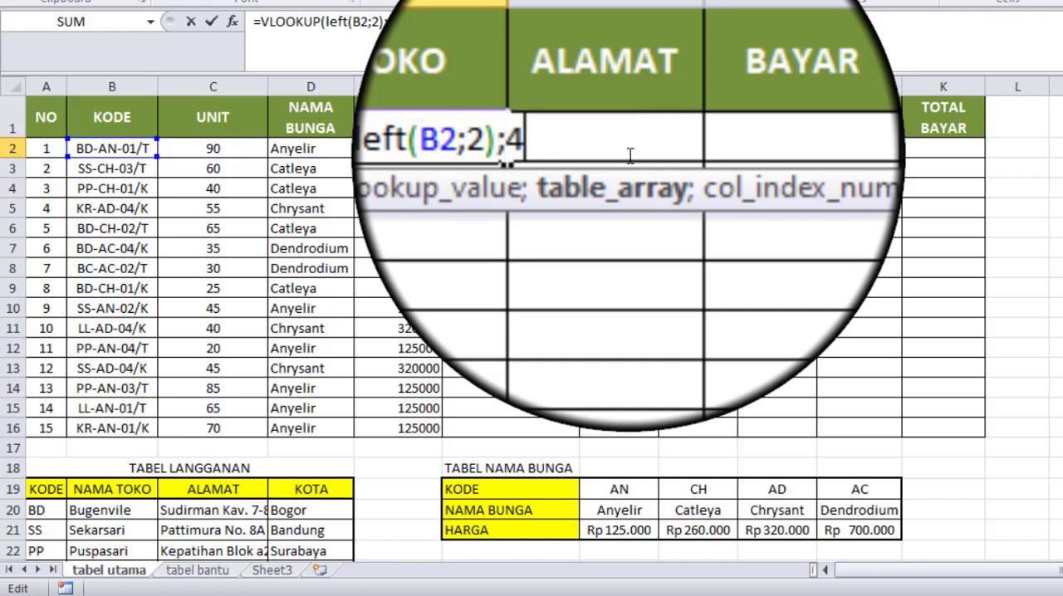
pyautogui.press('BackSpace')
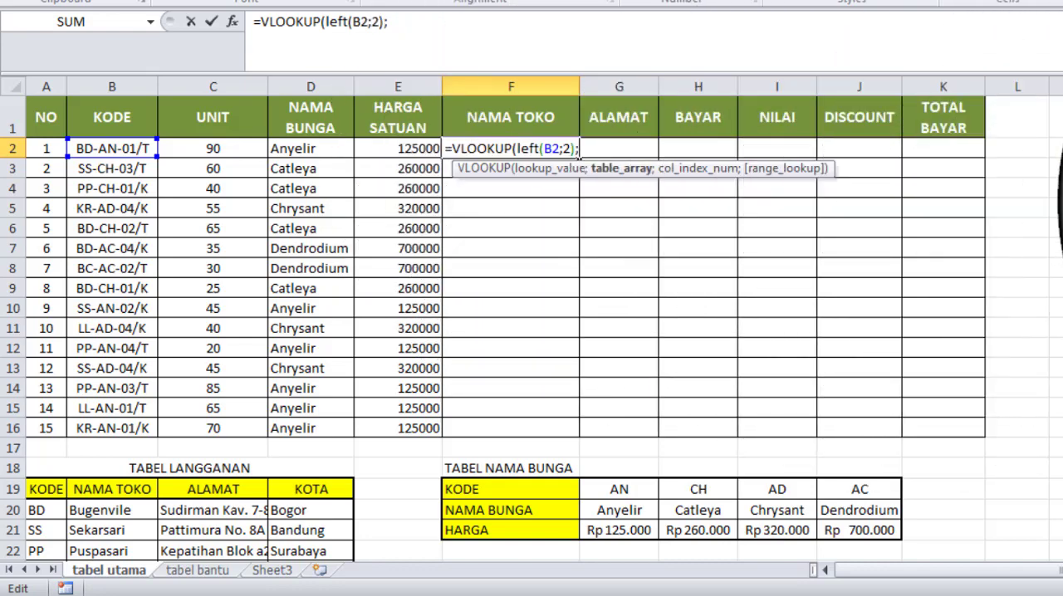
# Step: Reference the TABEL LANGGANAN data range A20:D25 as F2's table array again and add the next argument separator
pyautogui.scroll(-1, 532, 315)
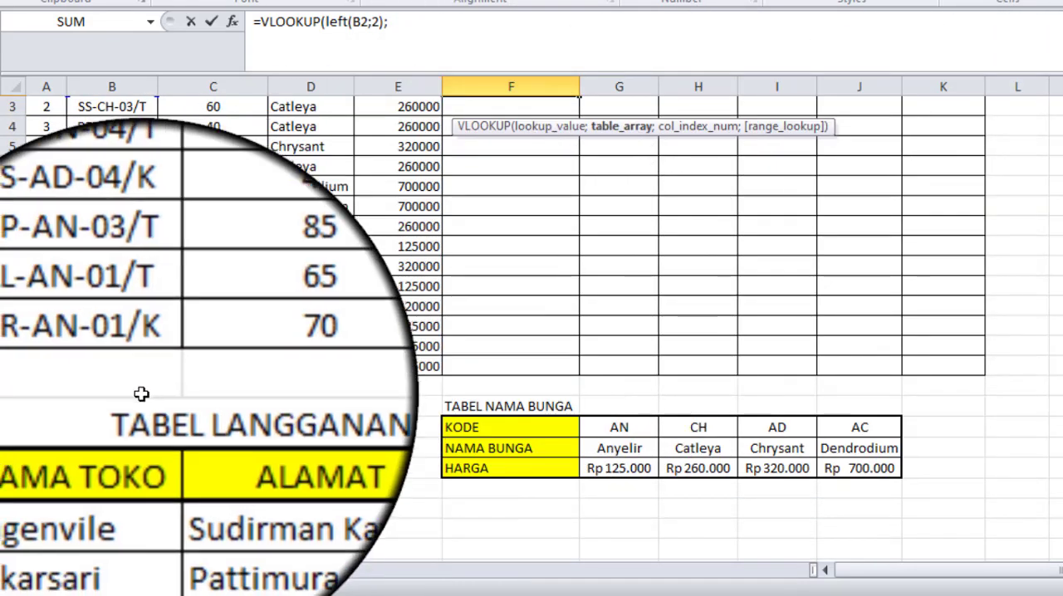
pyautogui.click(46, 448)
pyautogui.moveTo(44, 449); pyautogui.dragTo(286, 550)
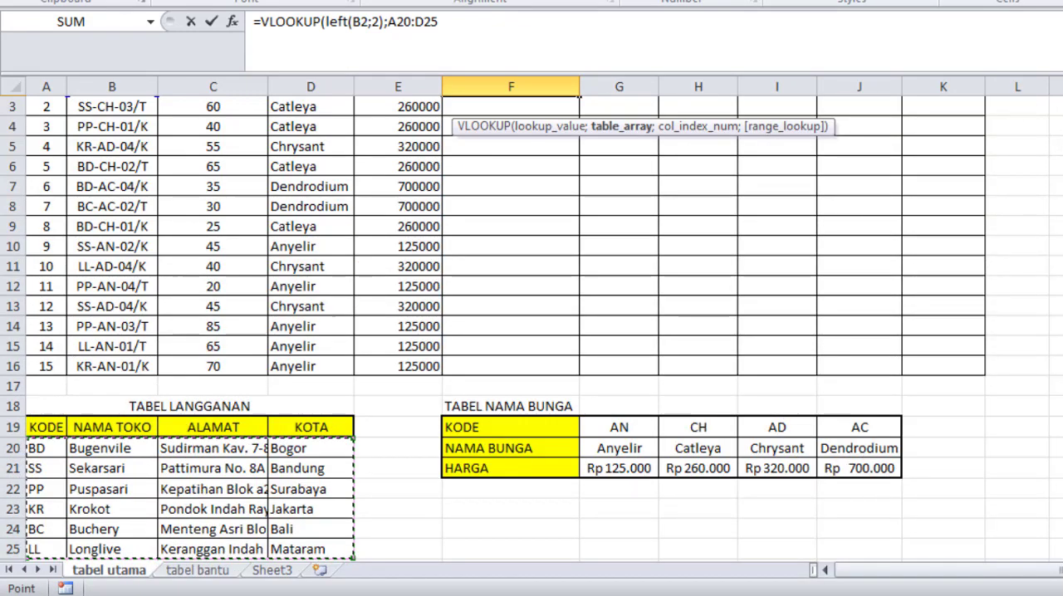
pyautogui.scroll(1, 531, 328)
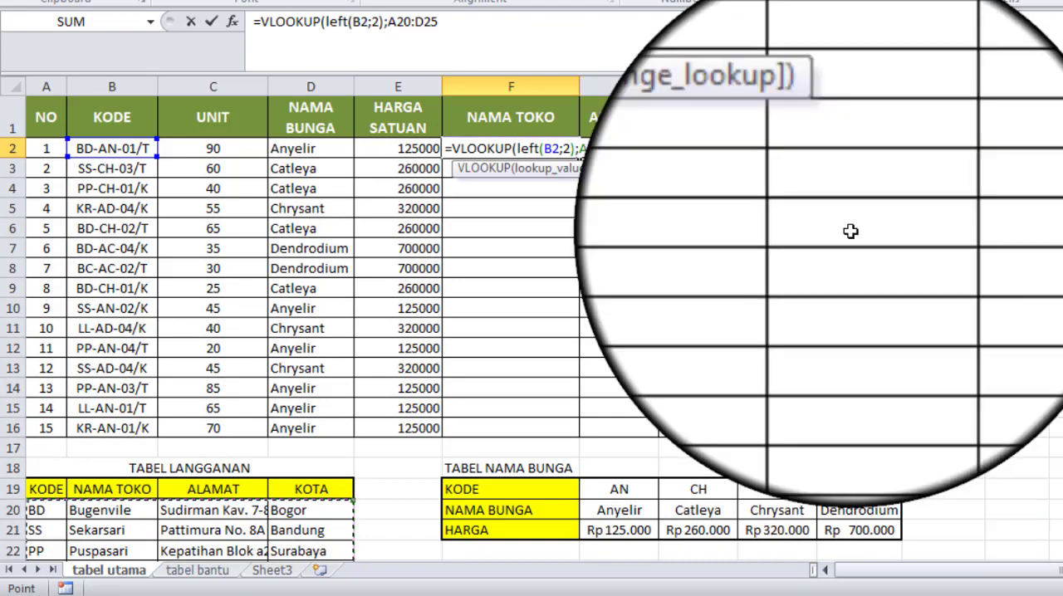
pyautogui.write(';')
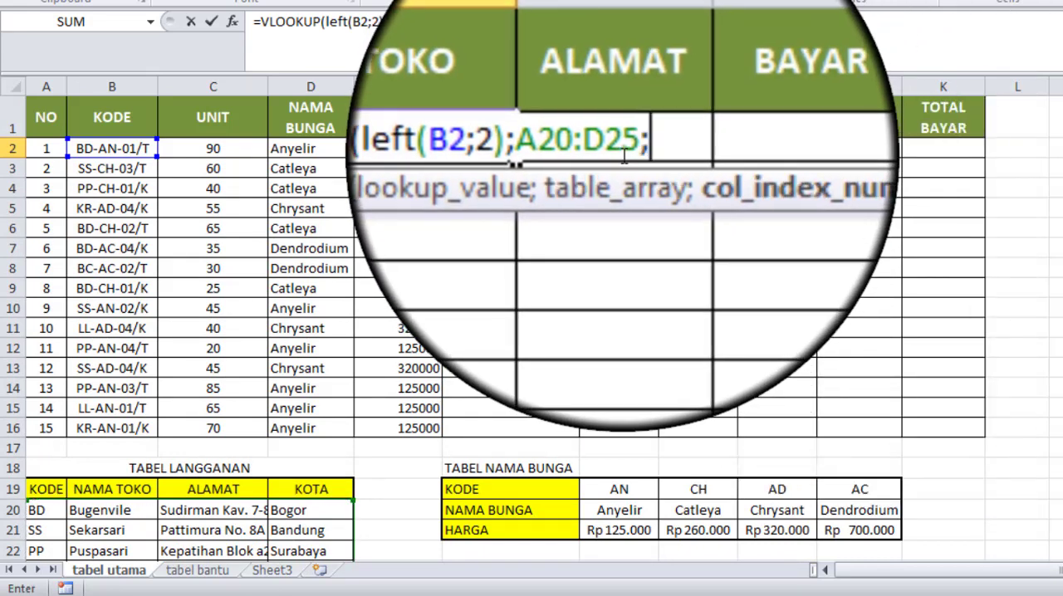
# Step: Make the table array reference in F2's VLOOKUP formula absolute as $A$20:$D$25
pyautogui.moveTo(579, 150); pyautogui.dragTo(630, 150)
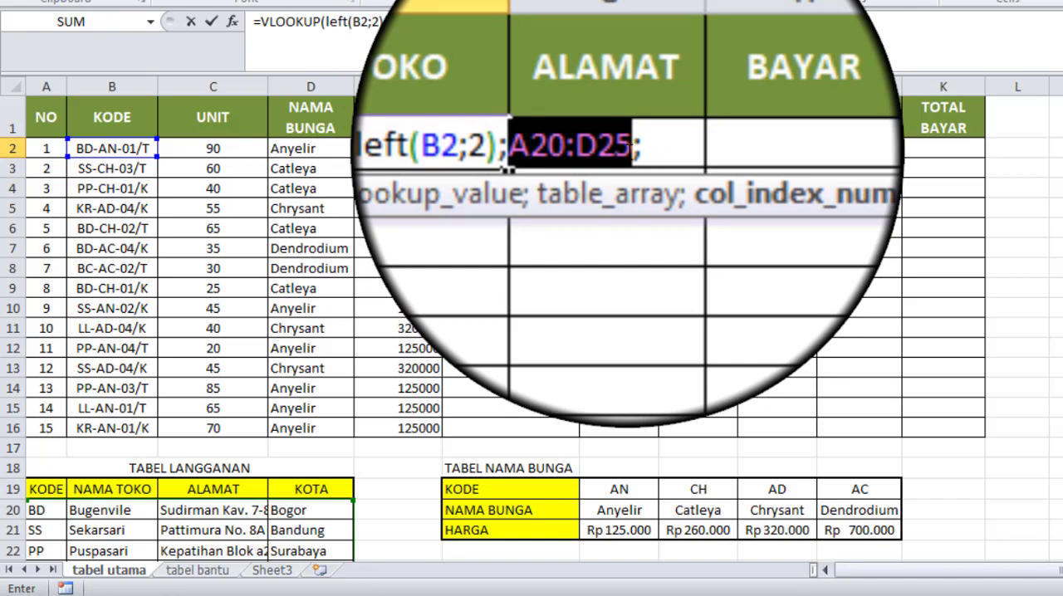
pyautogui.moveTo(630, 149)
pyautogui.mouseDown()
pyautogui.moveTo(573, 150)
pyautogui.moveTo(636, 149)
pyautogui.mouseUp()
pyautogui.click(635, 149)
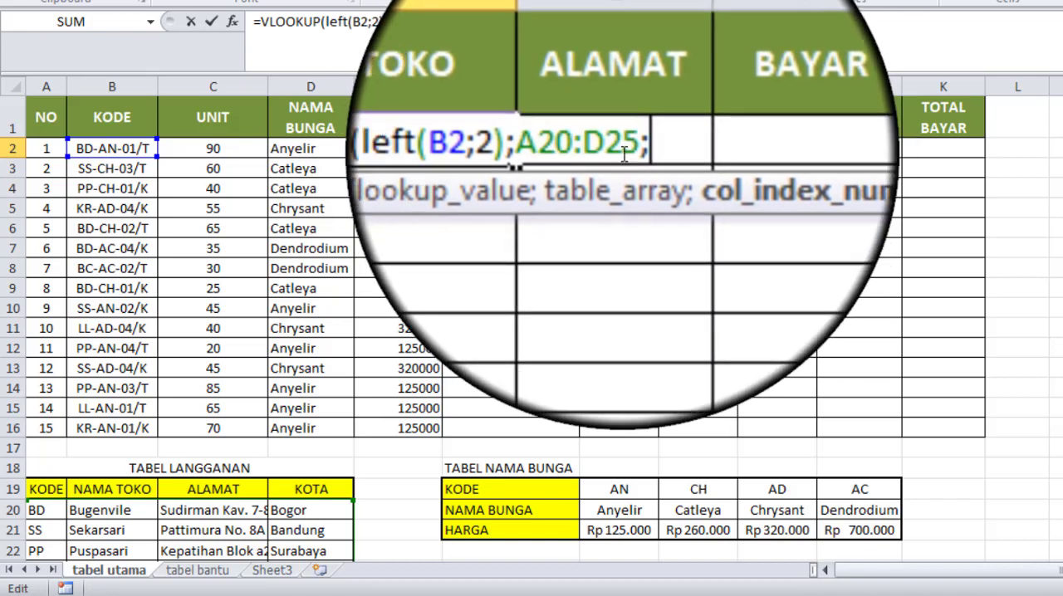
pyautogui.moveTo(582, 147); pyautogui.dragTo(630, 149)
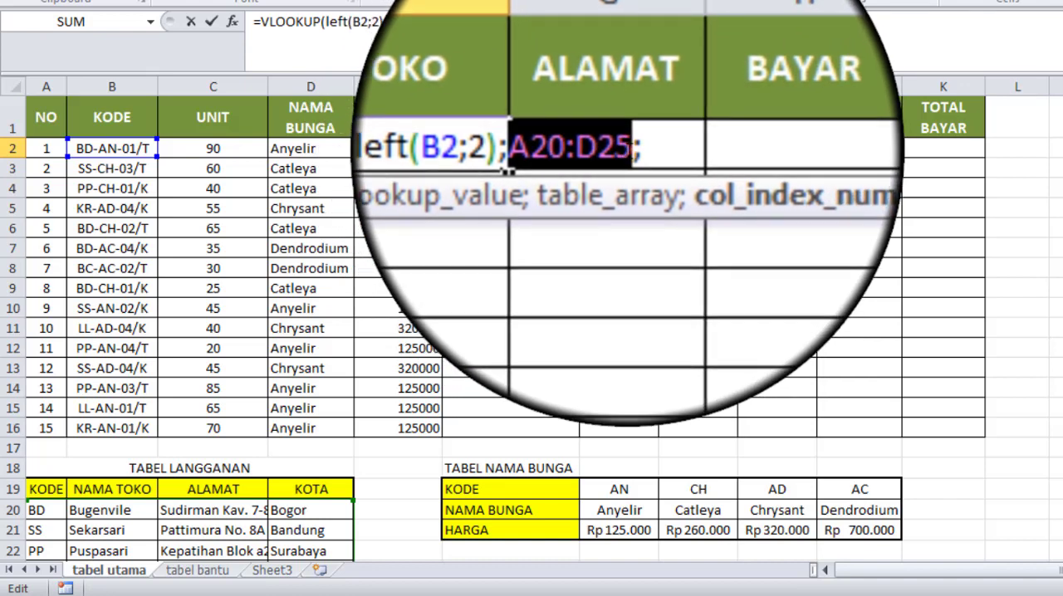
pyautogui.moveTo(630, 149)
pyautogui.mouseDown()
pyautogui.moveTo(386, 147)
pyautogui.moveTo(634, 145)
pyautogui.mouseUp()
pyautogui.click(635, 151)
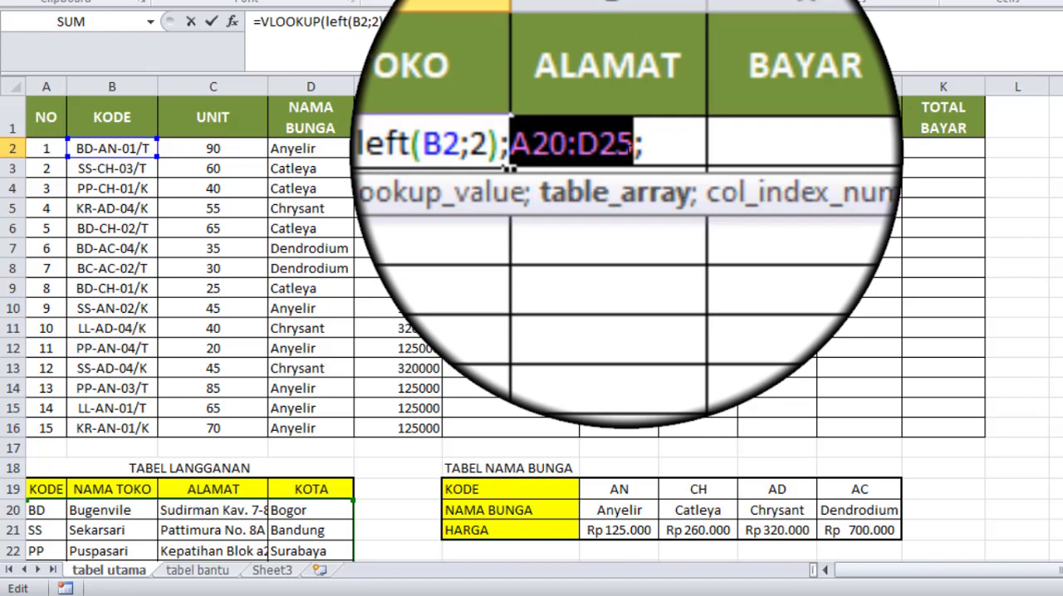
pyautogui.click(628, 152)
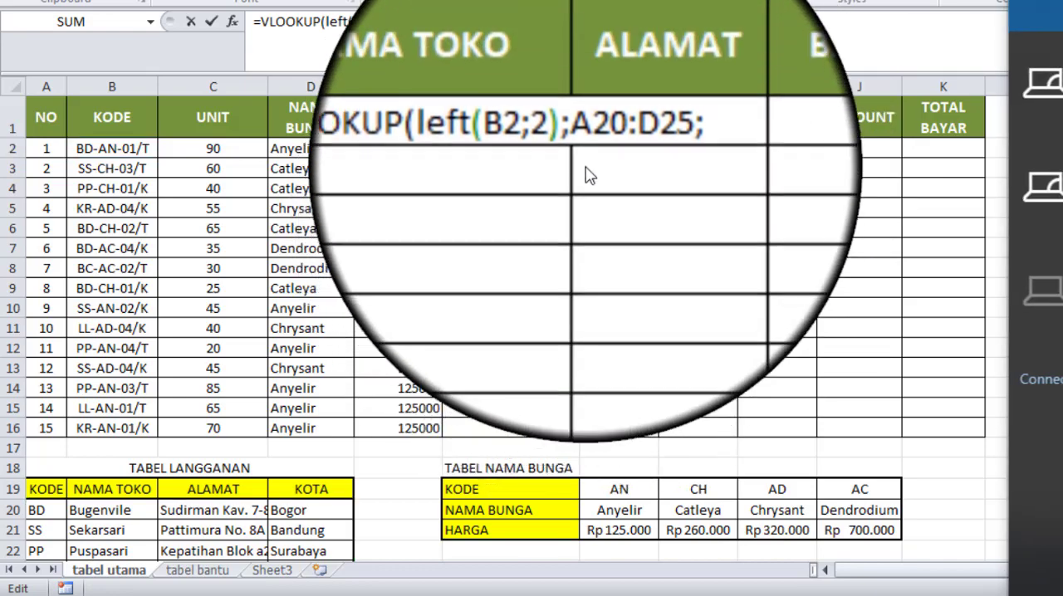
pyautogui.click(581, 144)
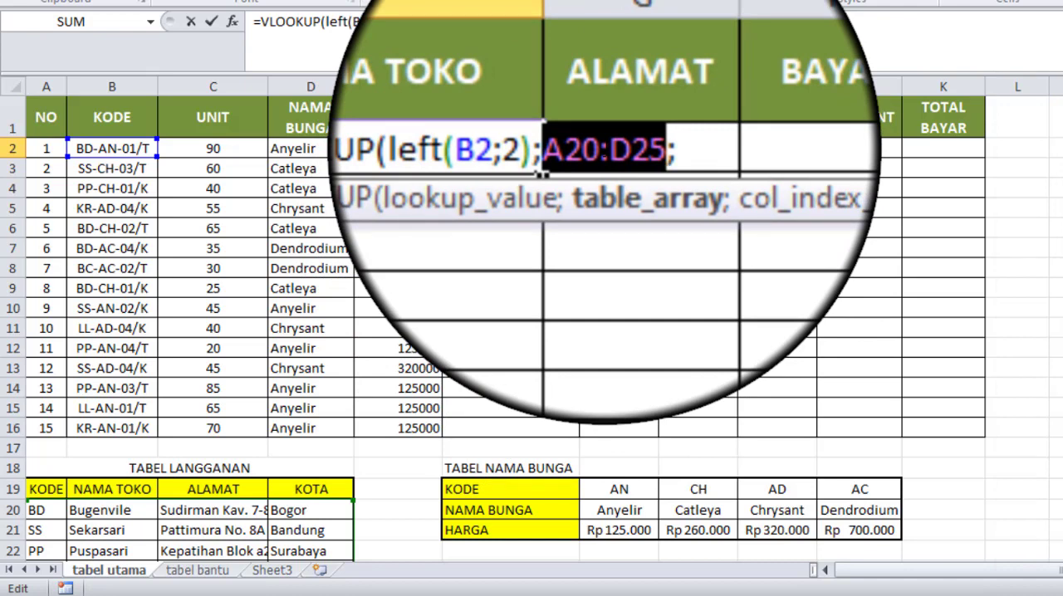
pyautogui.press('F4')
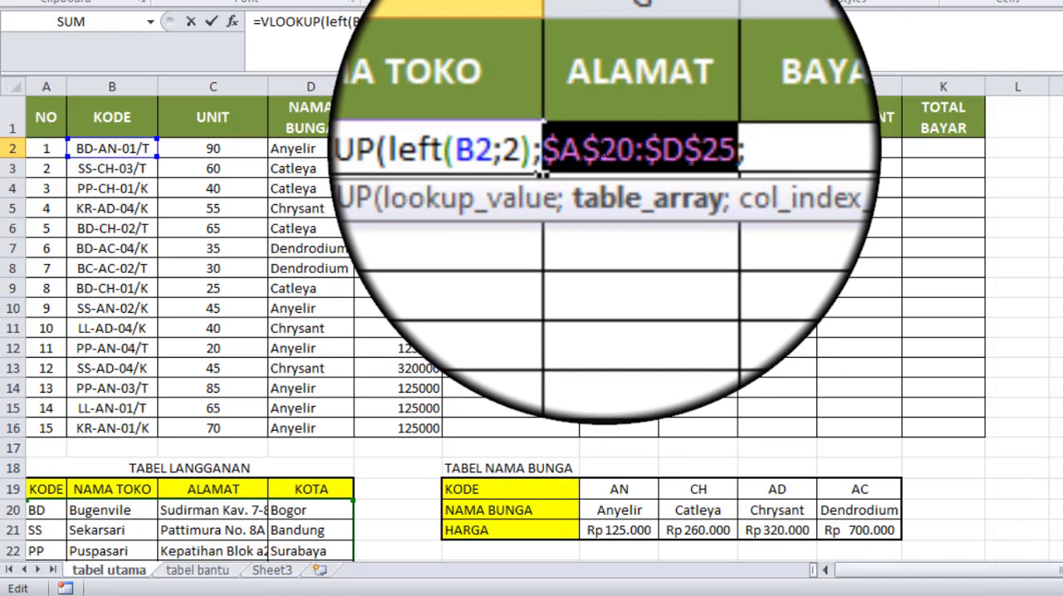
# Step: Complete F2's VLOOKUP formula with column index 2 and FALSE for an exact match, and enter it
pyautogui.click(666, 148)
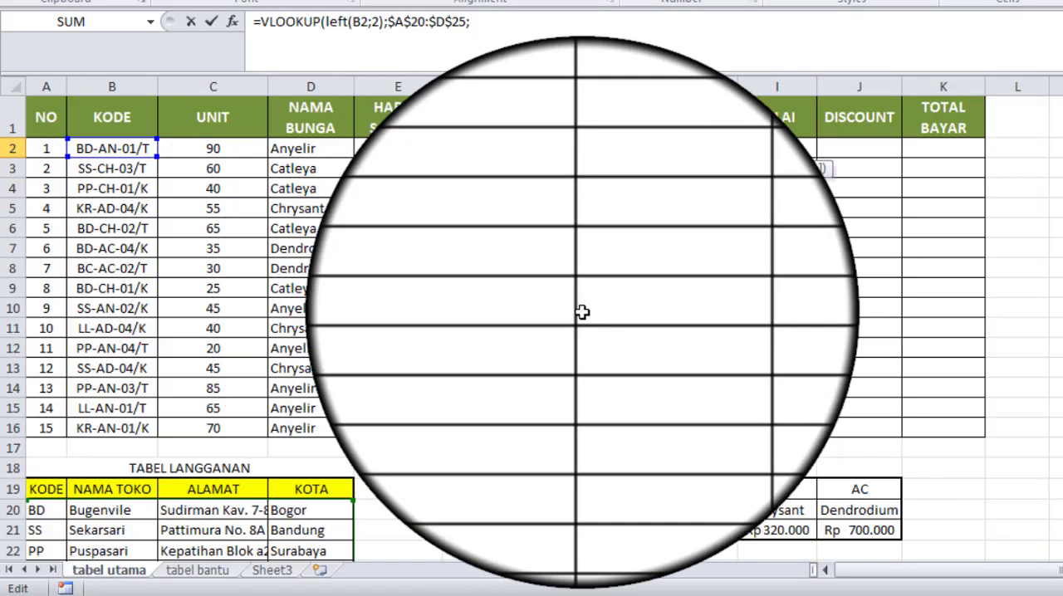
pyautogui.write('2;')
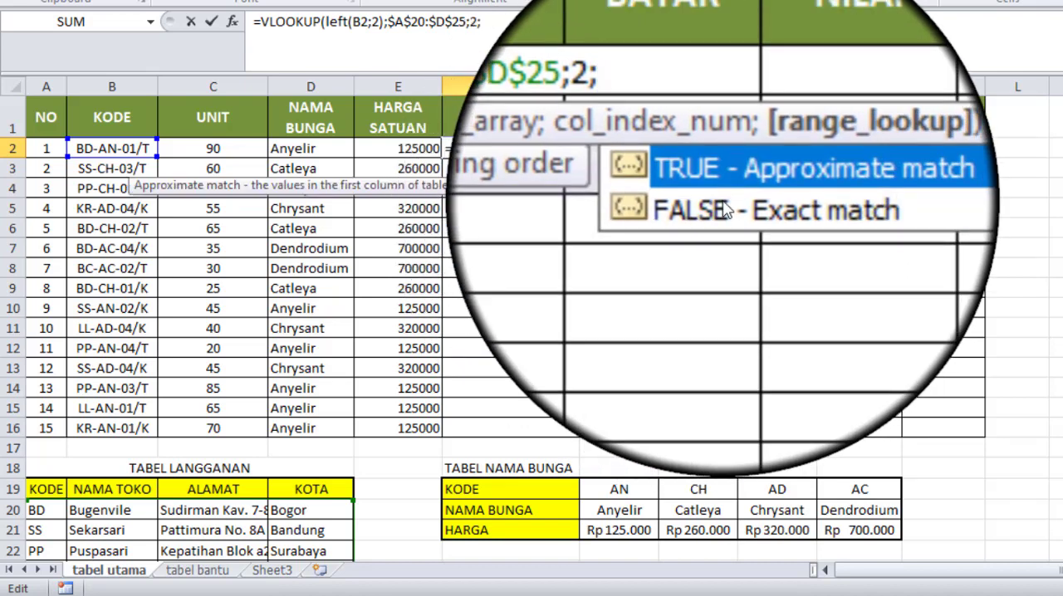
pyautogui.doubleClick(725, 210)
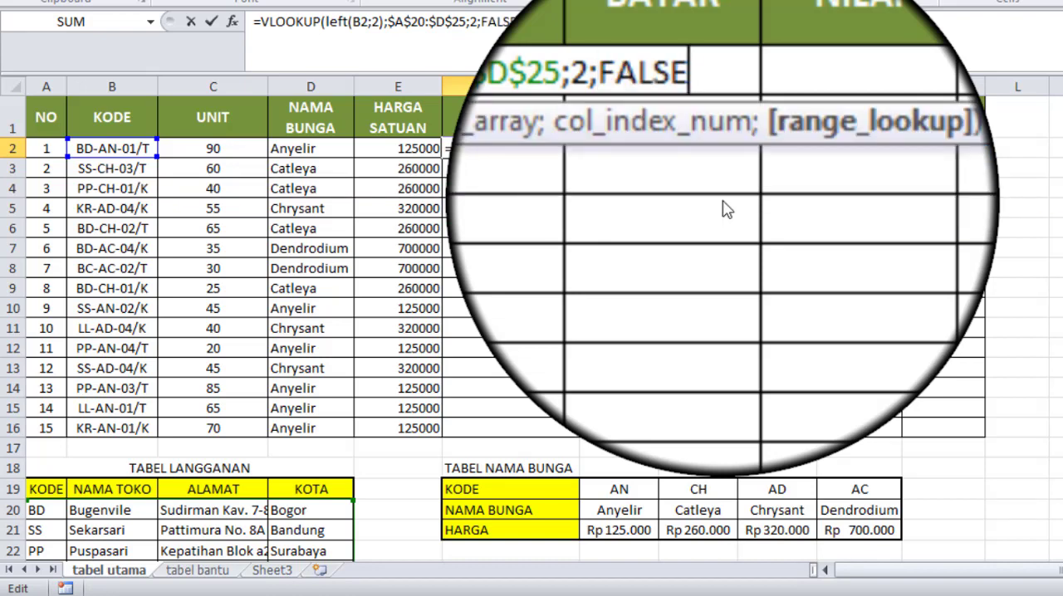
pyautogui.write(')')
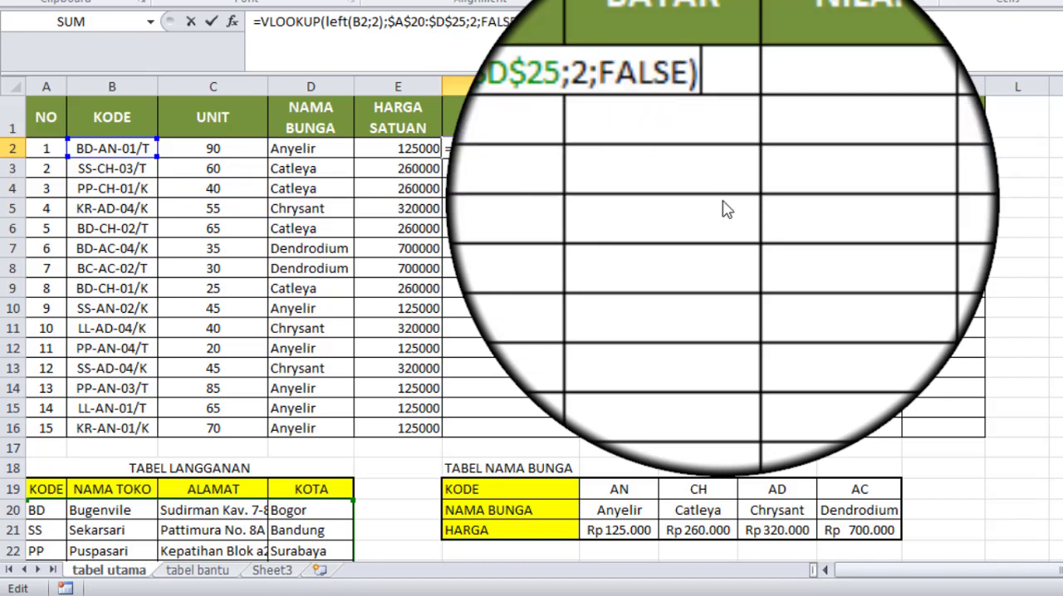
pyautogui.press('Return')
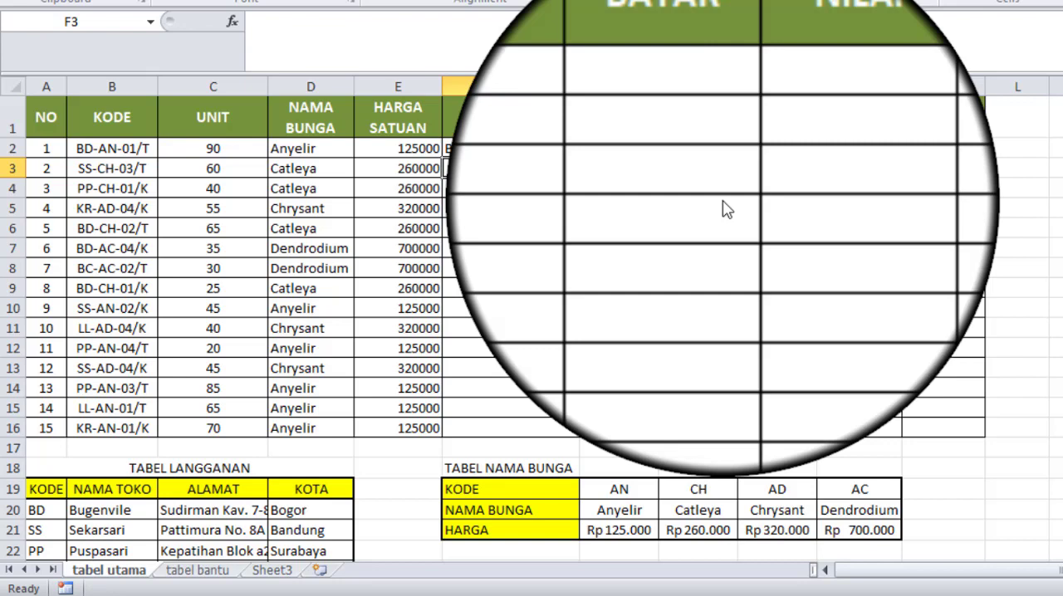
# Step: Fill the NAMA TOKO formula from F2 down to F16 and check a few of the filled cells
pyautogui.click(518, 149)
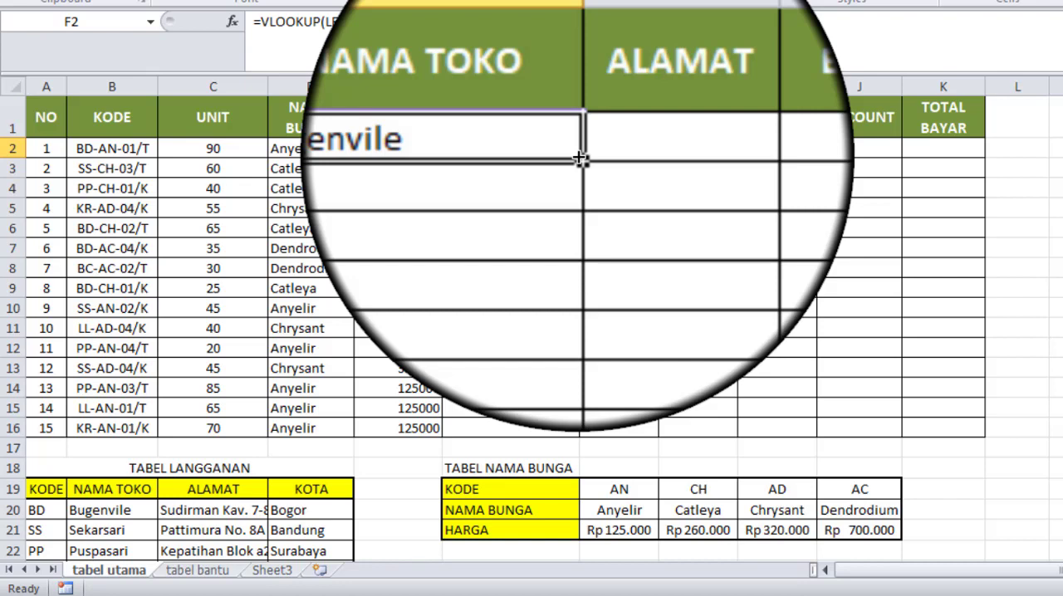
pyautogui.doubleClick(578, 158)
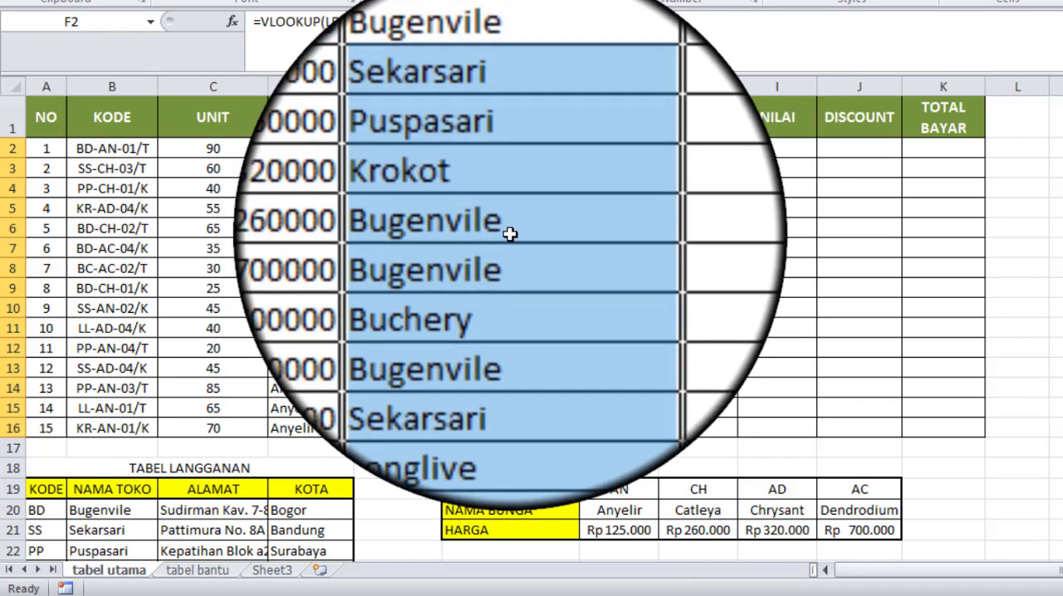
pyautogui.click(510, 230)
pyautogui.click(512, 259)
pyautogui.click(511, 288)
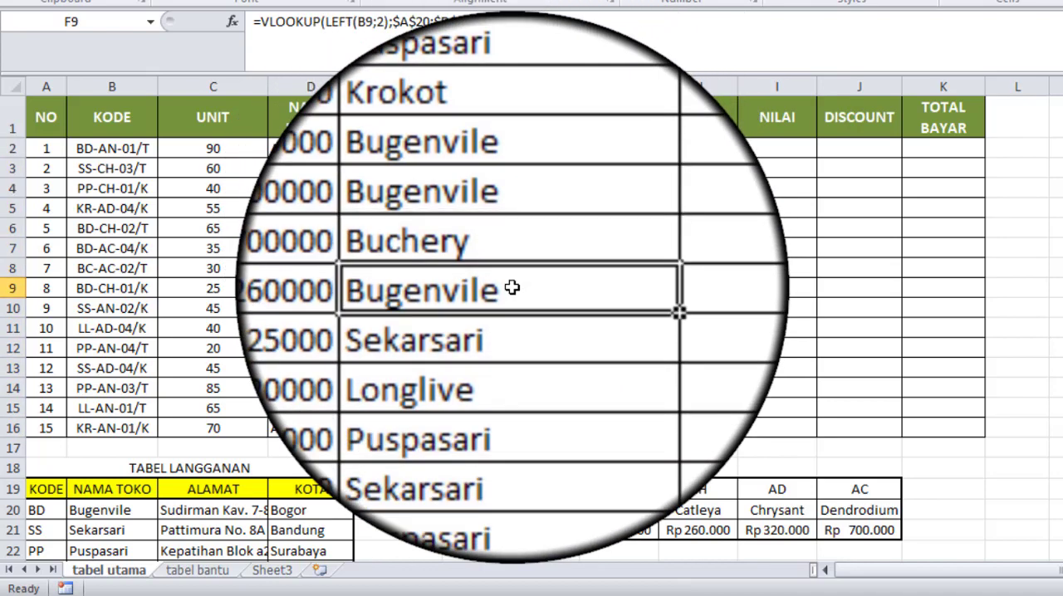
pyautogui.click(515, 340)
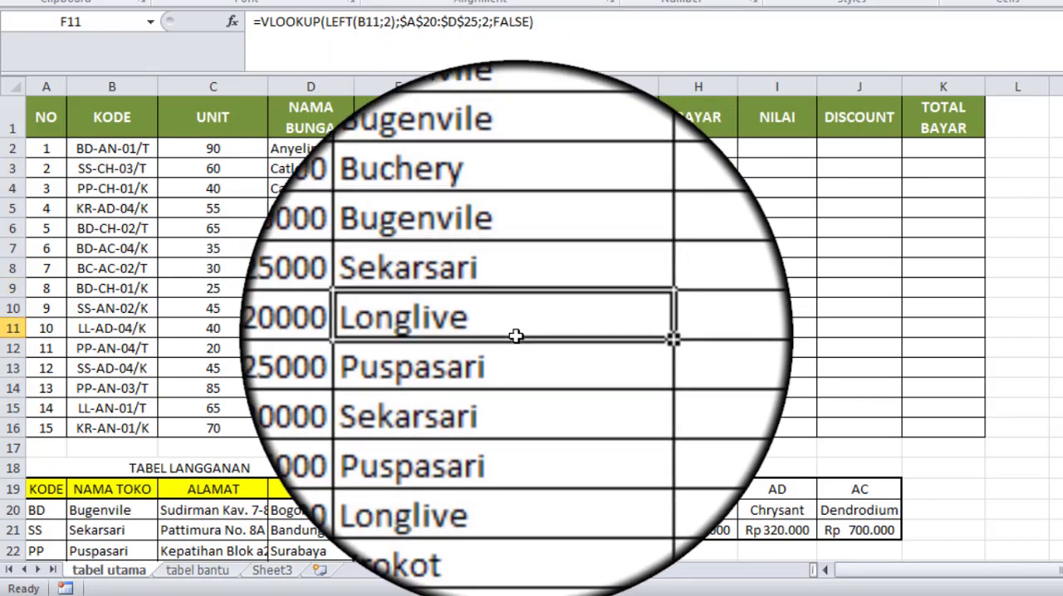
# Step: Copy the VLOOKUP formula from F2 into the ALAMAT cell G2
pyautogui.click(617, 147)
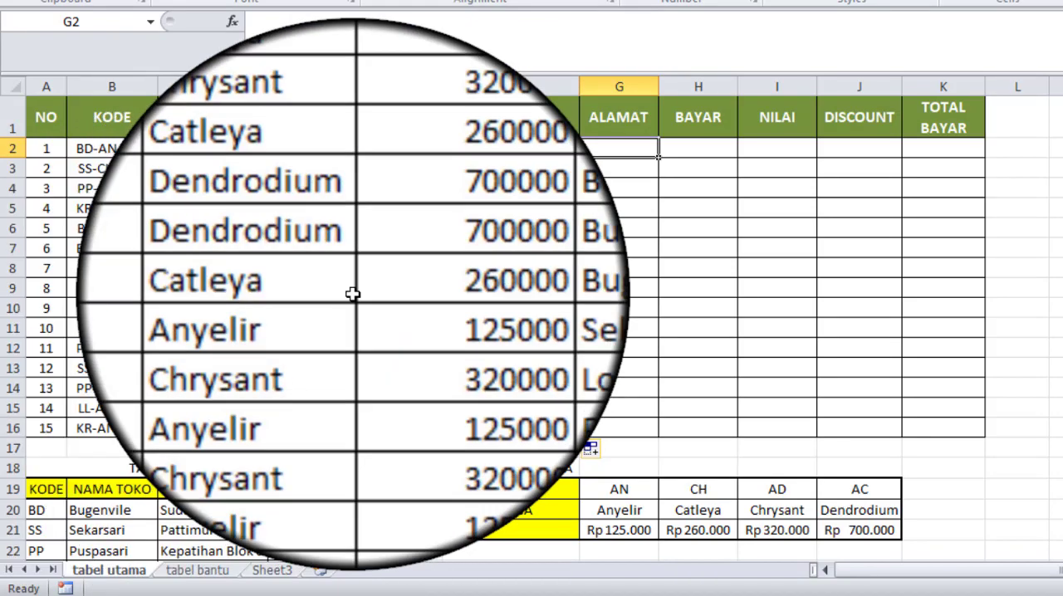
pyautogui.click(516, 150)
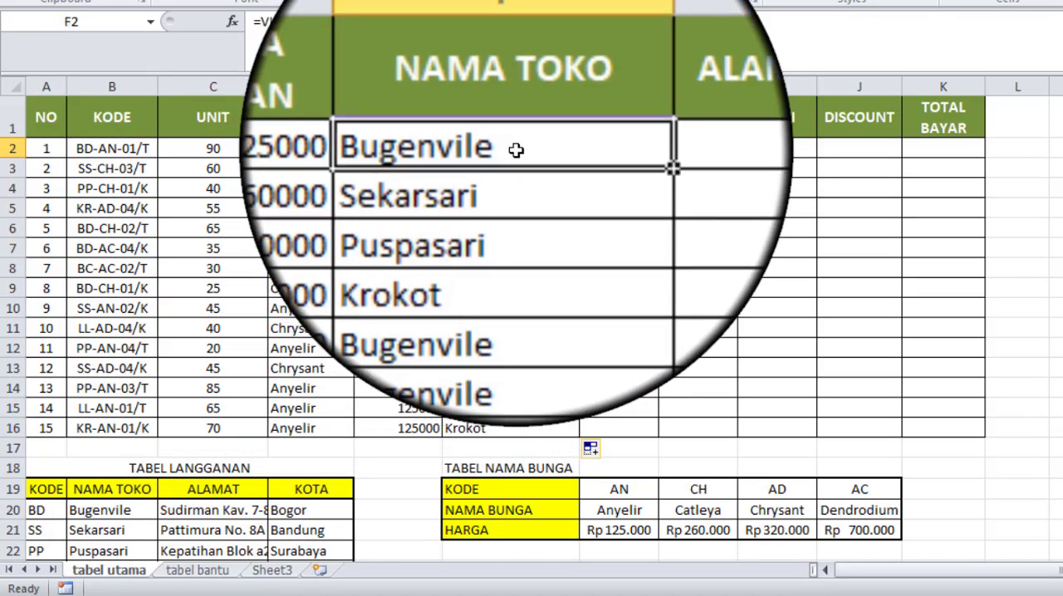
pyautogui.moveTo(579, 158); pyautogui.dragTo(635, 159)
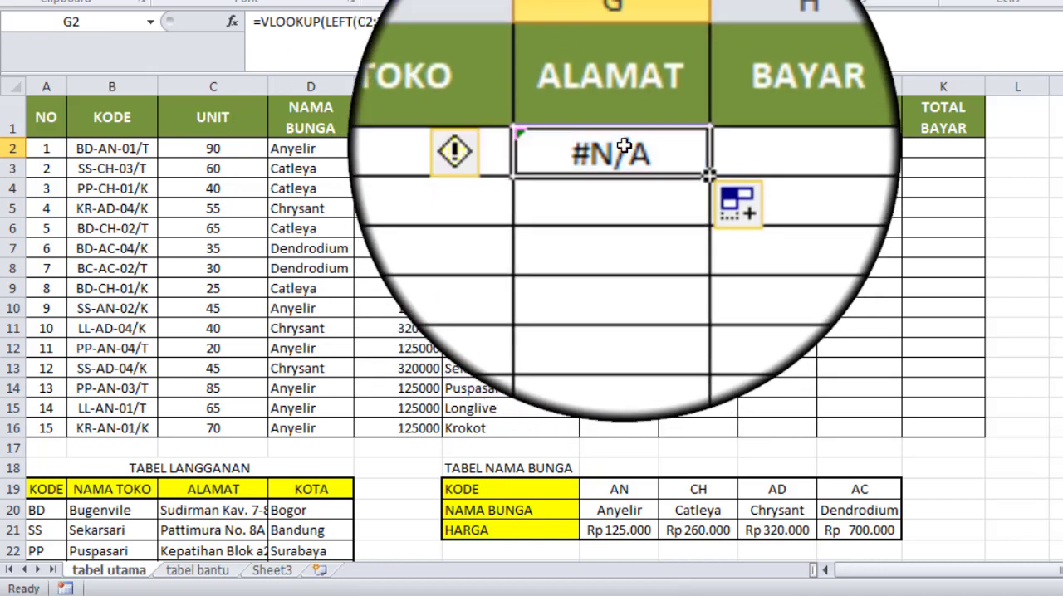
# Step: Change the text argument of LEFT in G2's VLOOKUP formula to the KODE cell B2
pyautogui.doubleClick(624, 148)
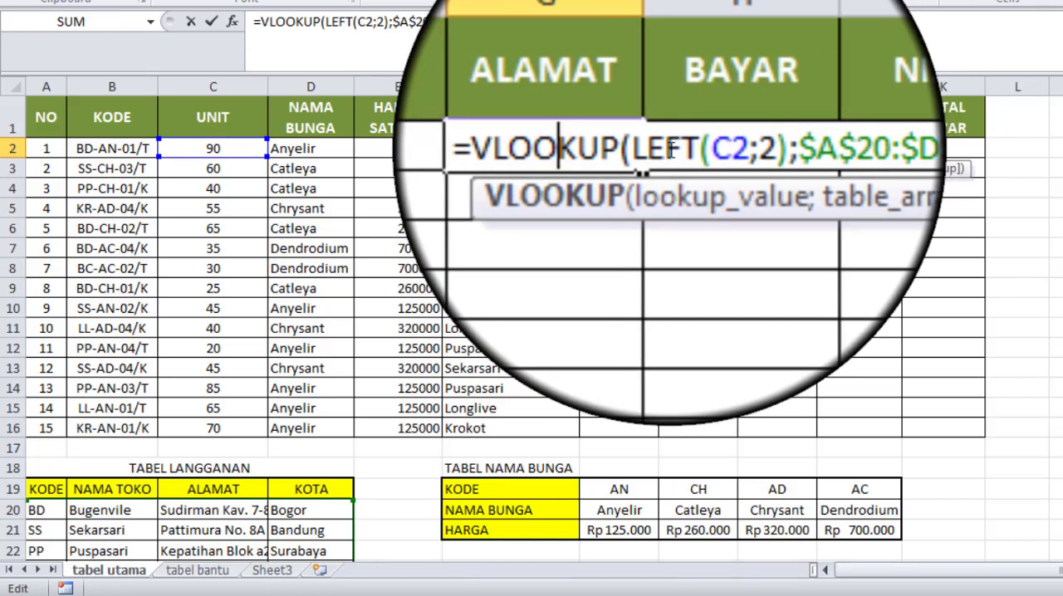
pyautogui.click(690, 148)
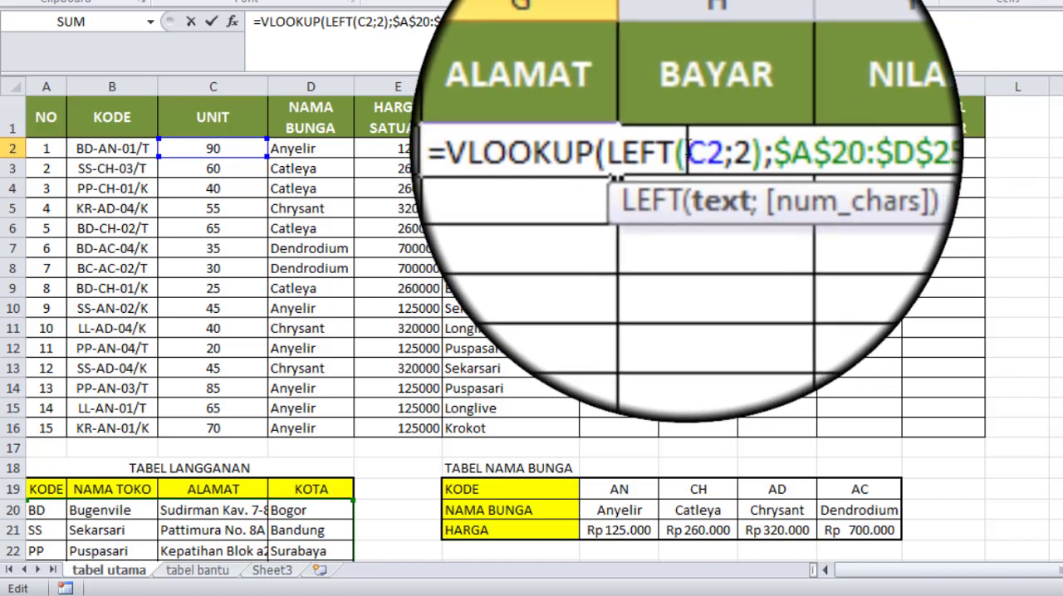
pyautogui.hotkey('shift', 'Right')
pyautogui.hotkey('shift', 'Right')
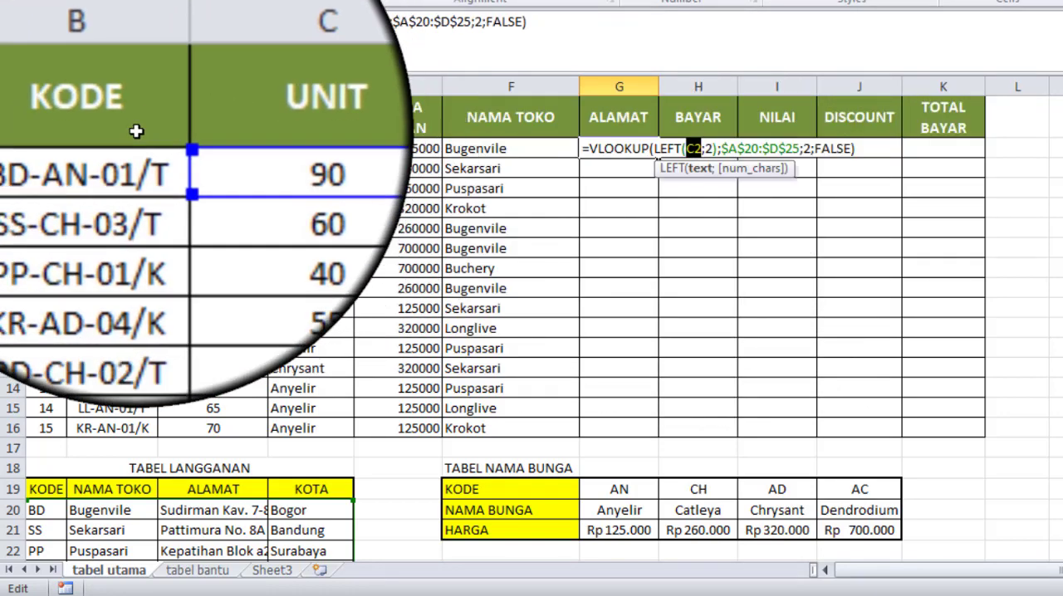
pyautogui.click(111, 148)
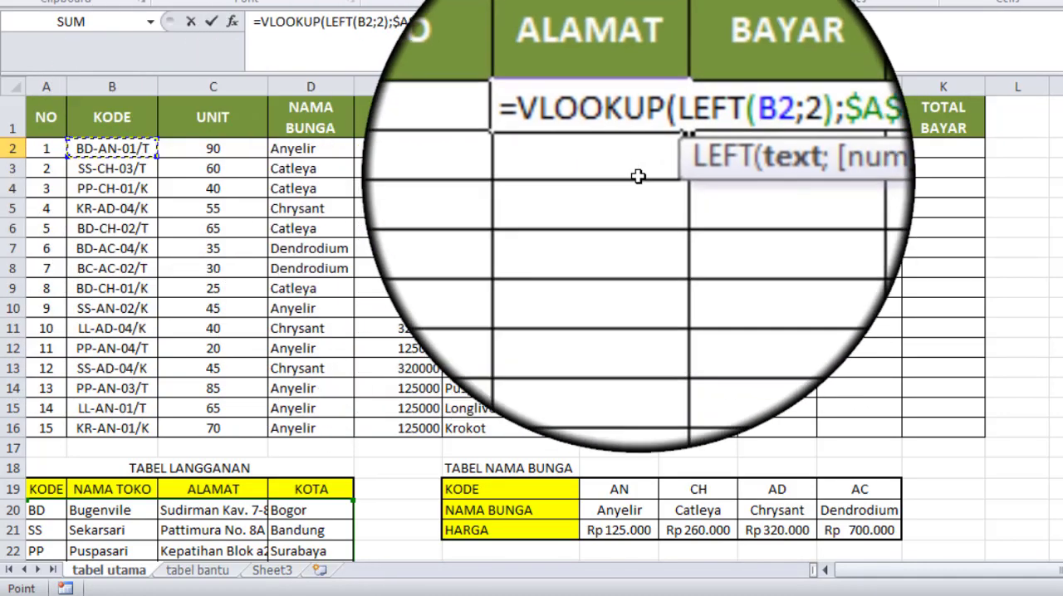
# Step: Set the column index in G2's VLOOKUP formula to 3, enter it, and auto-fit the width of column G
pyautogui.click(729, 152)
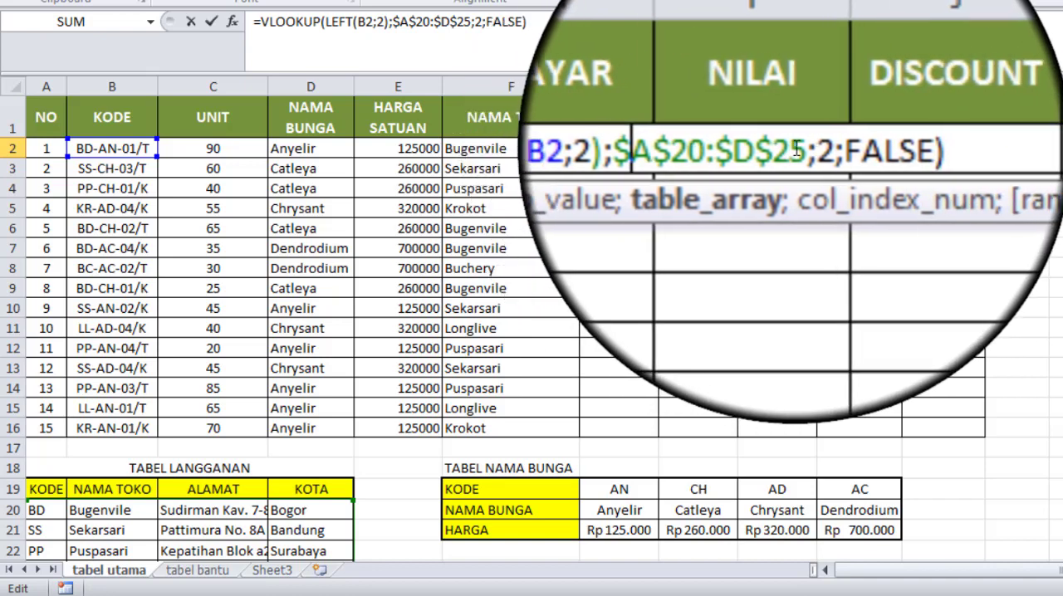
pyautogui.doubleClick(804, 152)
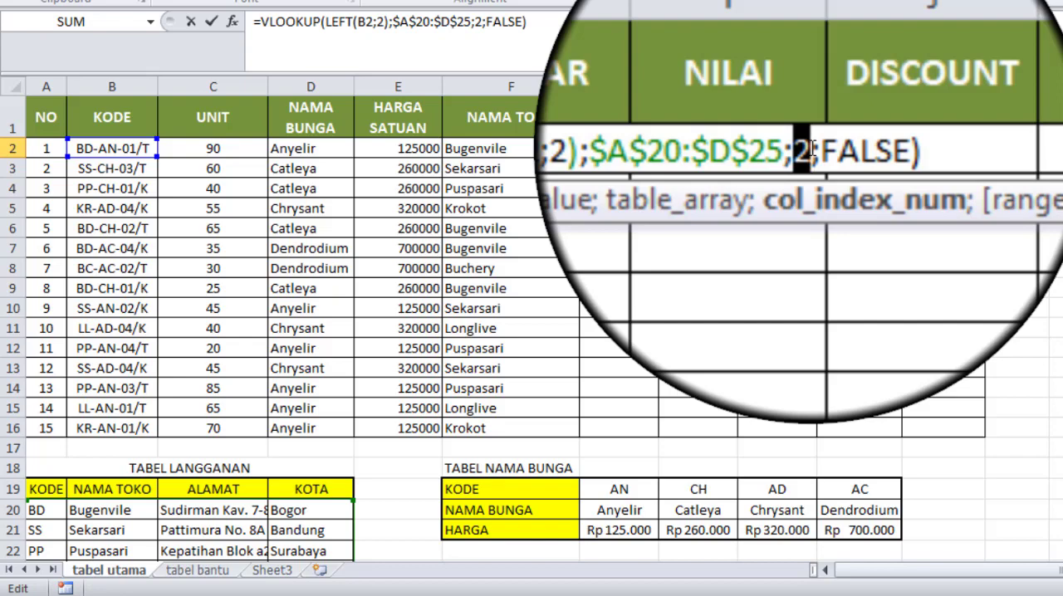
pyautogui.write('3')
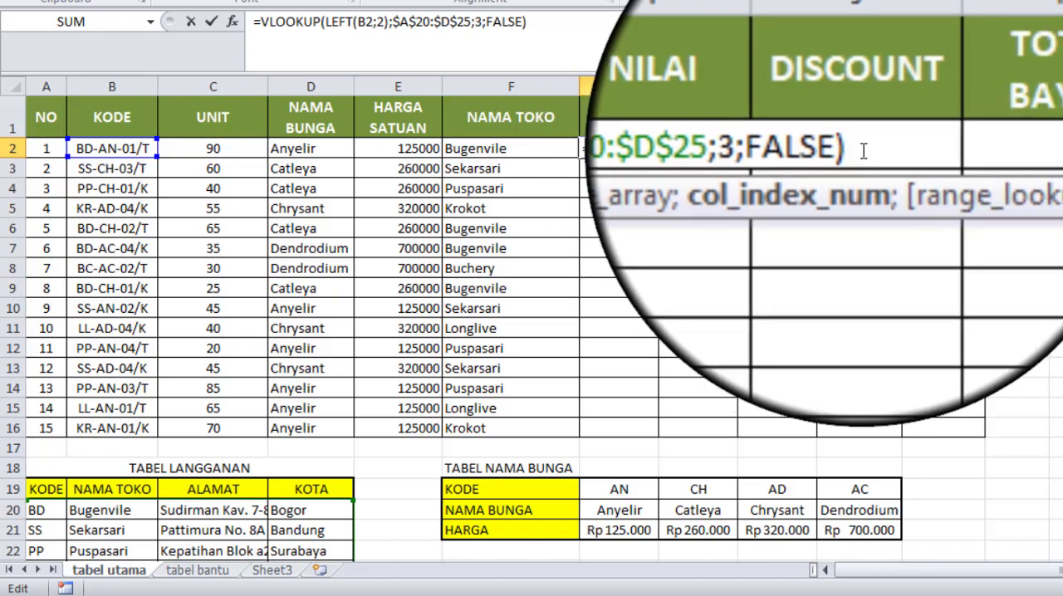
pyautogui.press('Return')
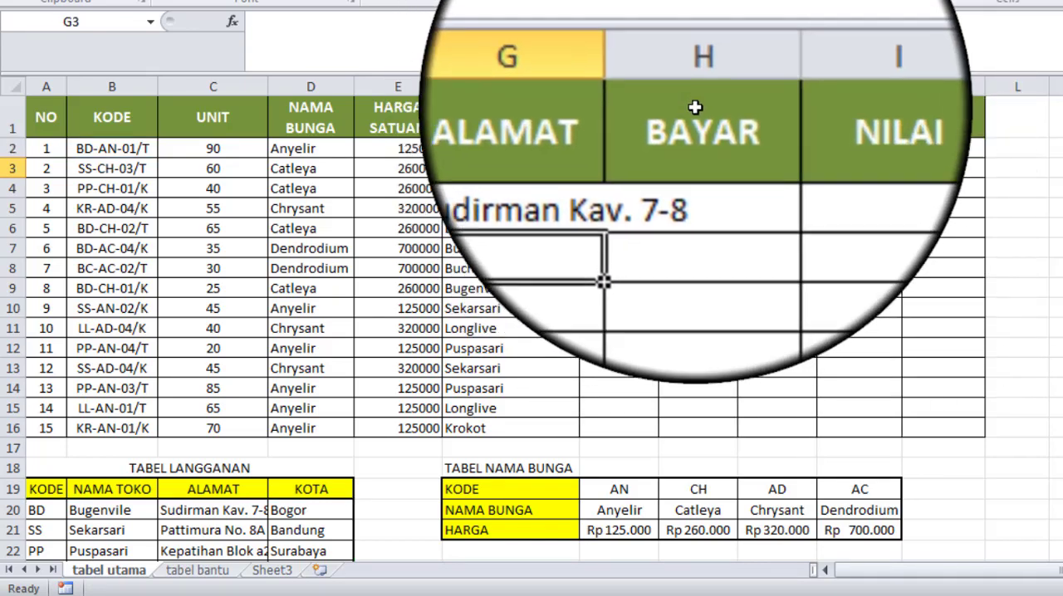
pyautogui.doubleClick(656, 86)
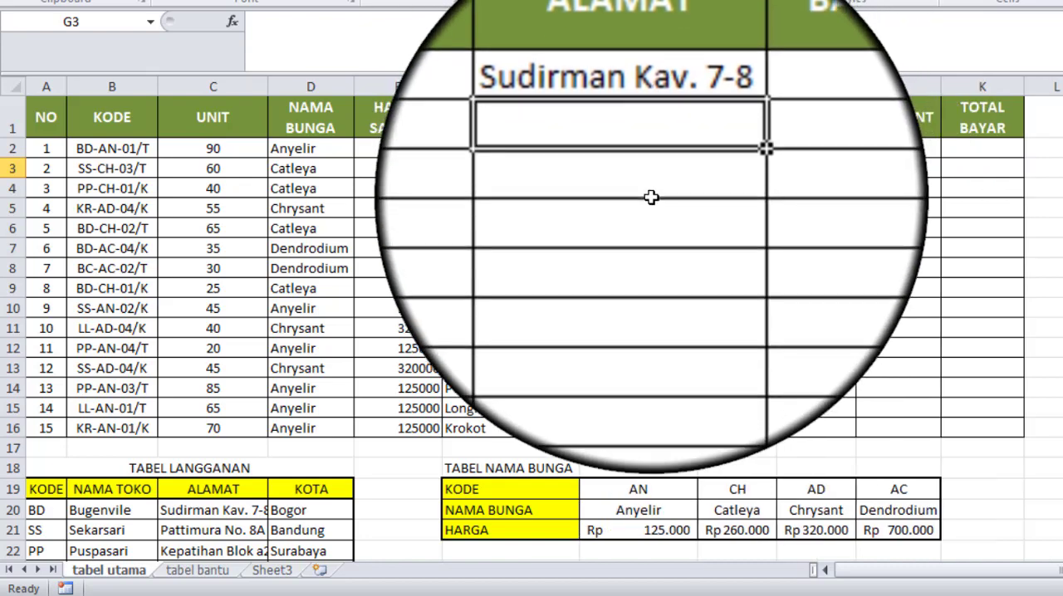
# Step: Fill the ALAMAT formula from G2 down to G16 and auto-fit the width of column G
pyautogui.click(618, 151)
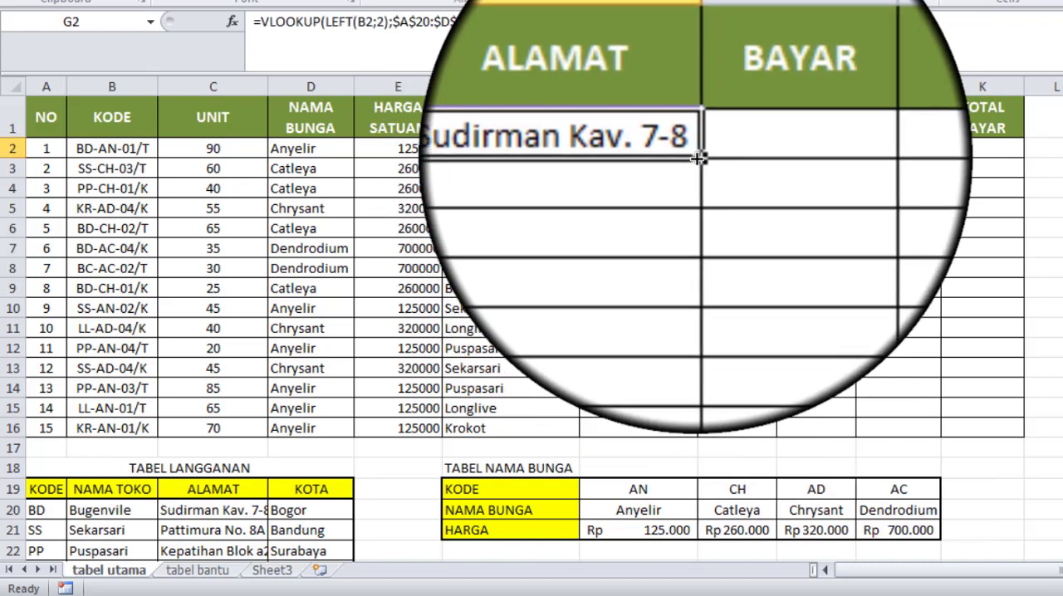
pyautogui.doubleClick(698, 158)
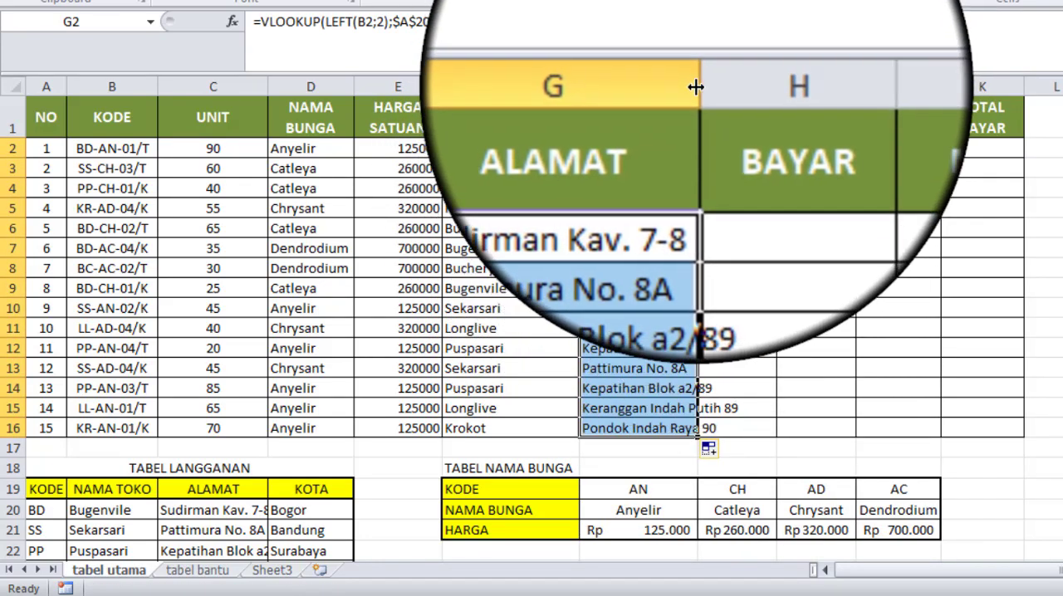
pyautogui.doubleClick(696, 86)
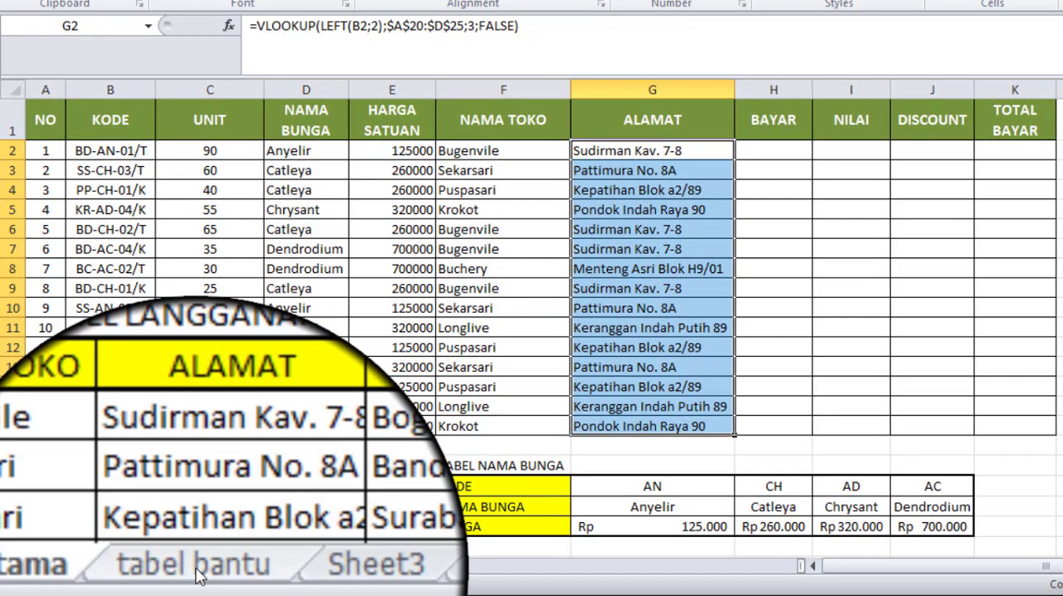
# Step: Look at the helper tables on the tabel bantu sheet, and clear the NAMA BUNGA cells D2:D16 on the tabel utama sheet
pyautogui.click(197, 572)
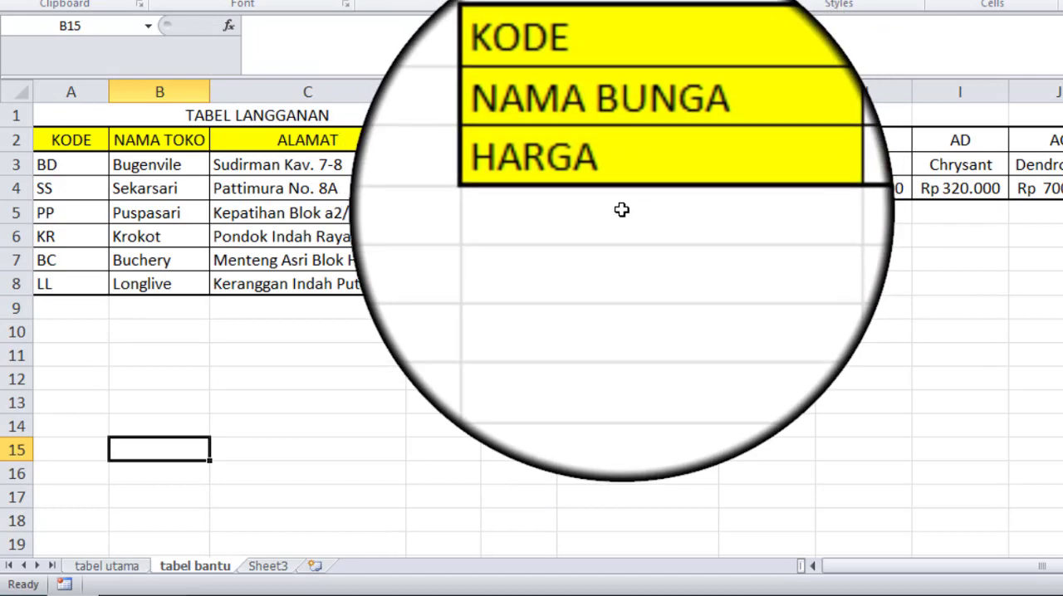
pyautogui.click(111, 573)
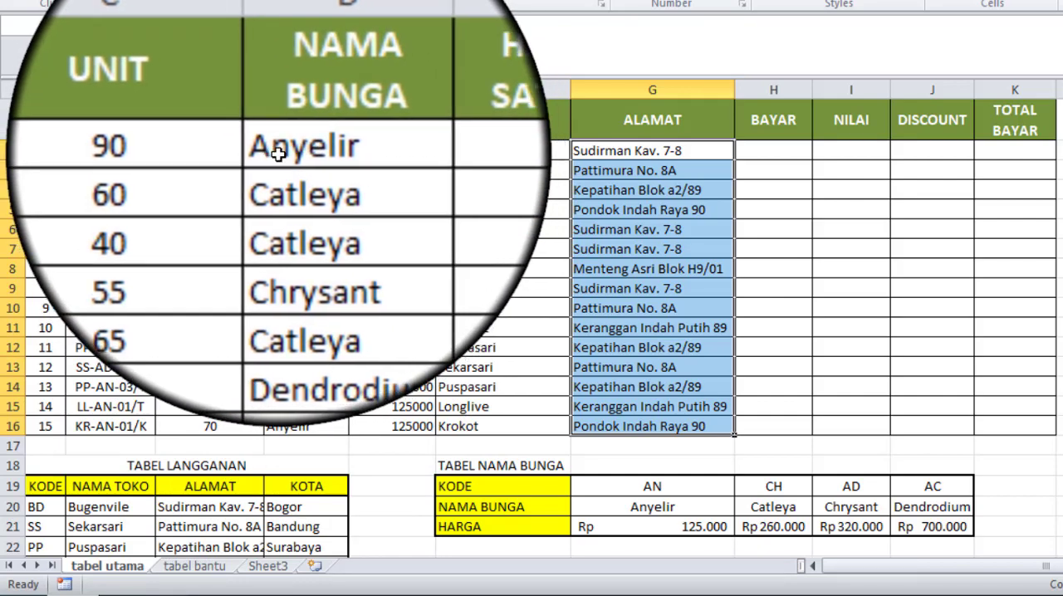
pyautogui.moveTo(280, 153); pyautogui.dragTo(297, 424)
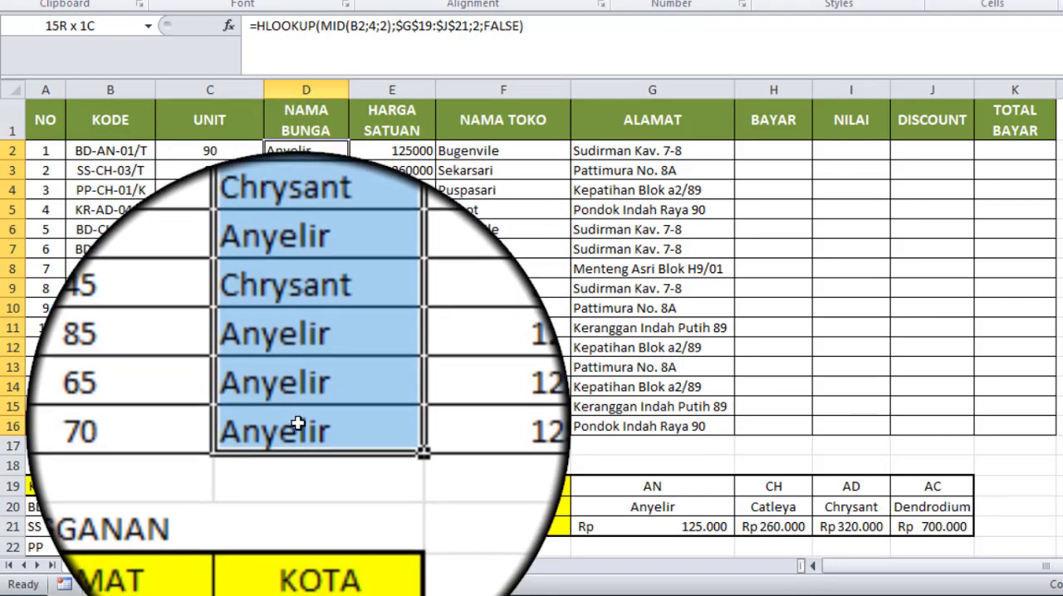
pyautogui.moveTo(297, 424); pyautogui.dragTo(305, 152)
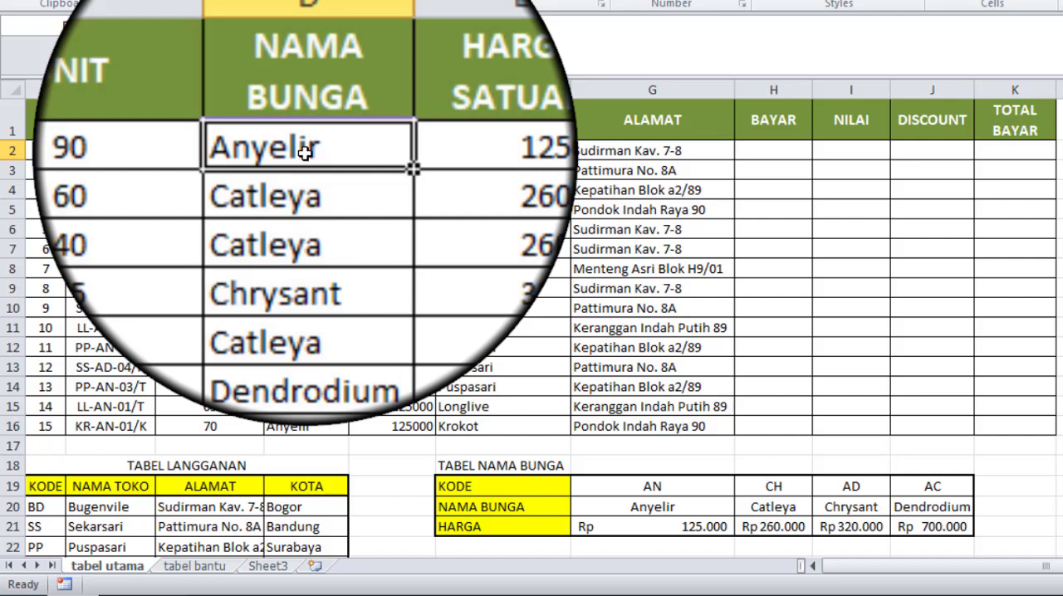
pyautogui.moveTo(305, 152); pyautogui.dragTo(284, 426)
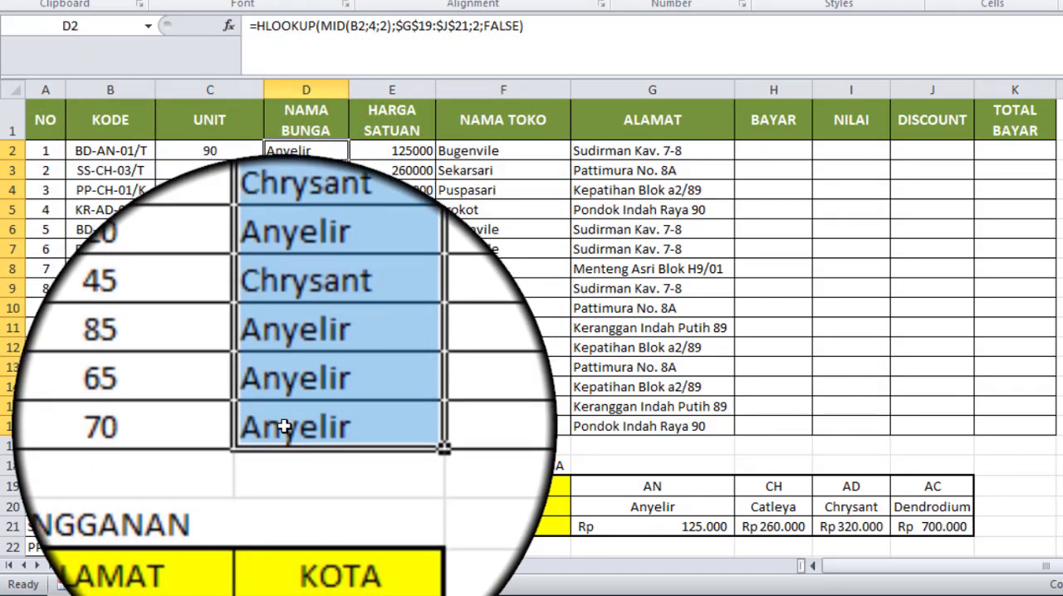
pyautogui.press('Delete')
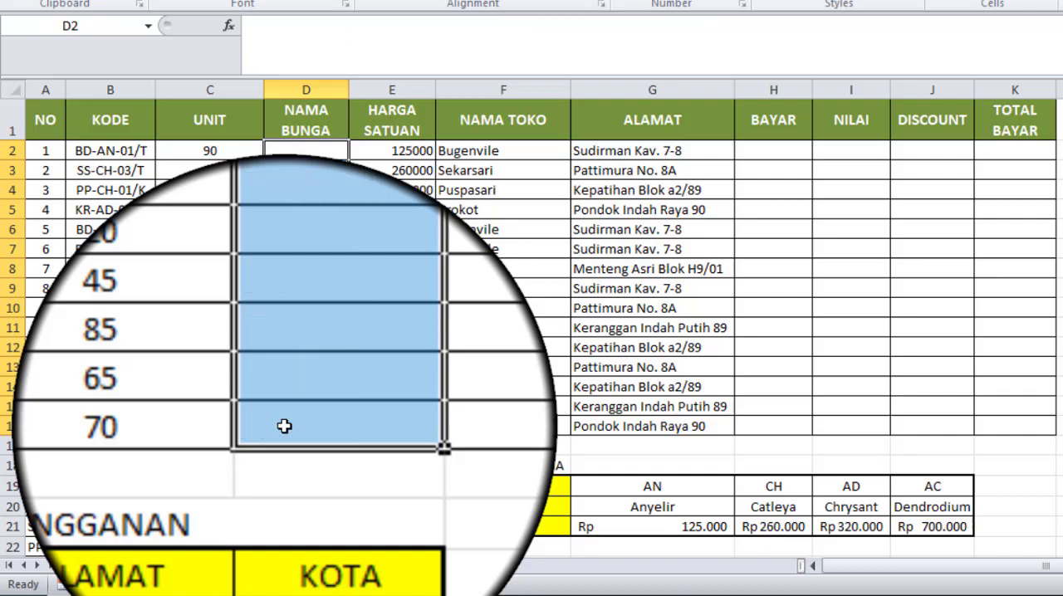
pyautogui.click(312, 151)
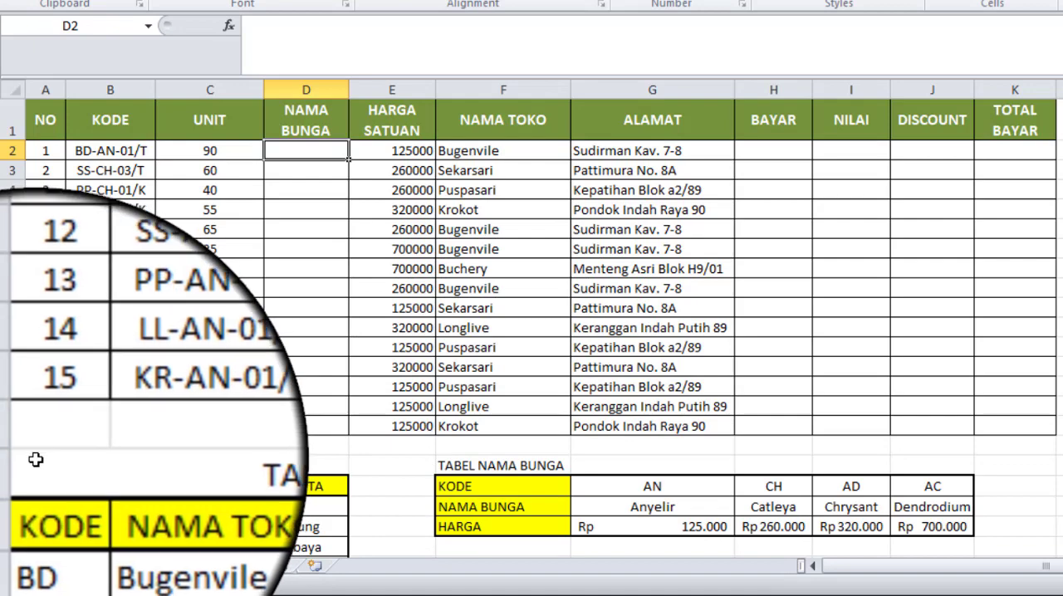
# Step: Remove the TABEL LANGGANAN and TABEL NAMA BUNGA helper tables below the main table in A18:J25, including their formatting
pyautogui.moveTo(36, 459); pyautogui.dragTo(1056, 156)
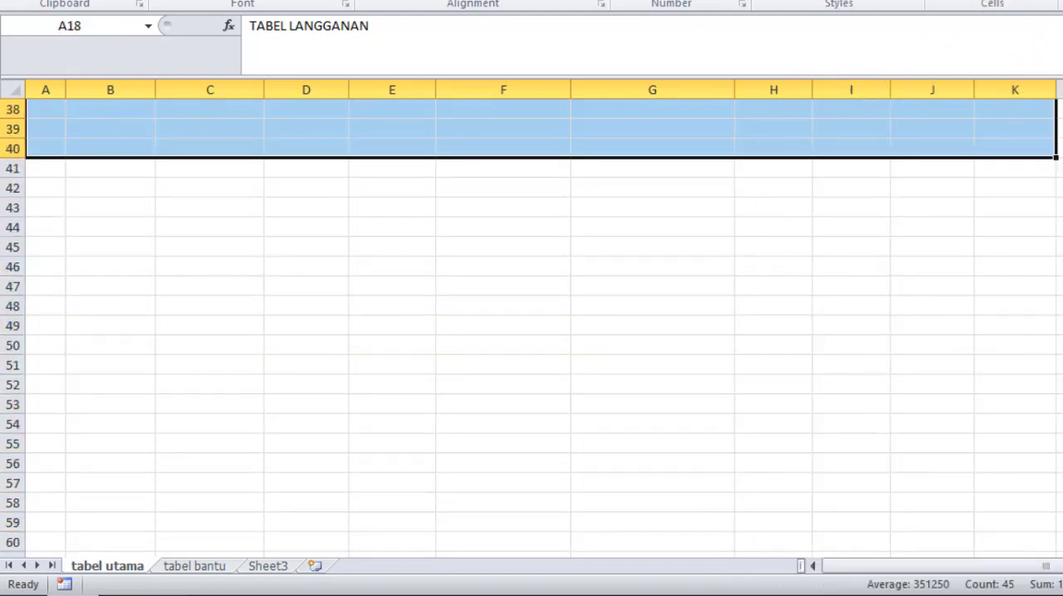
pyautogui.scroll(8, 1054, 340)
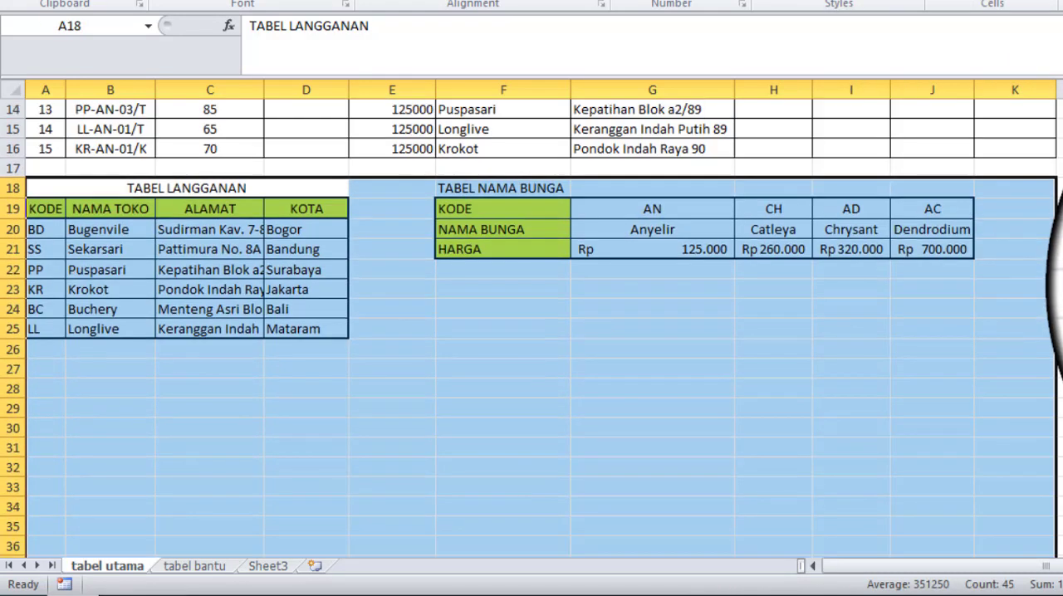
pyautogui.click(936, 253)
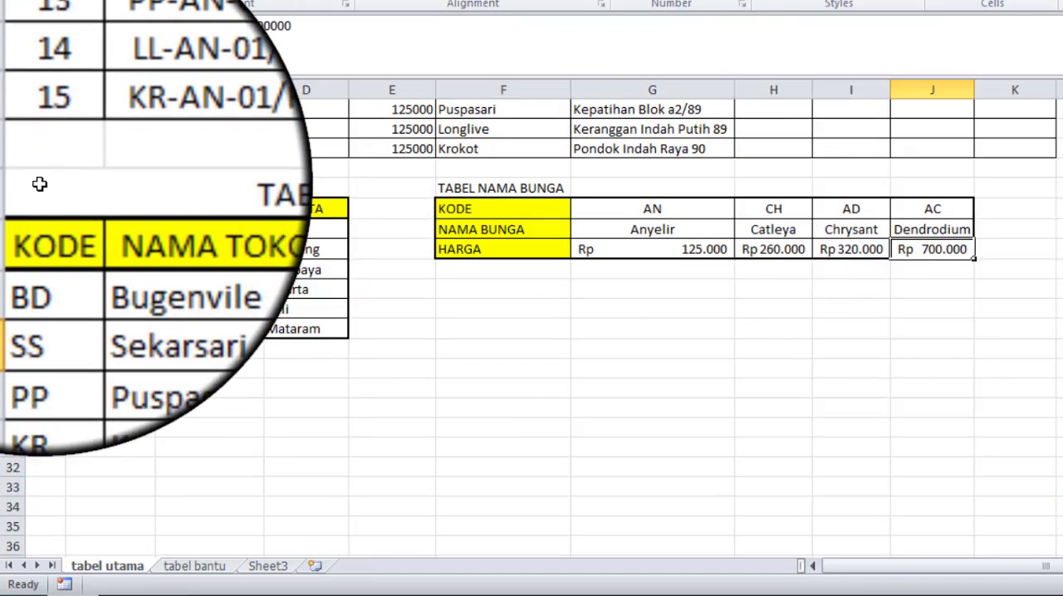
pyautogui.click(315, 188)
pyautogui.moveTo(315, 188); pyautogui.dragTo(940, 329)
pyautogui.press('Delete')
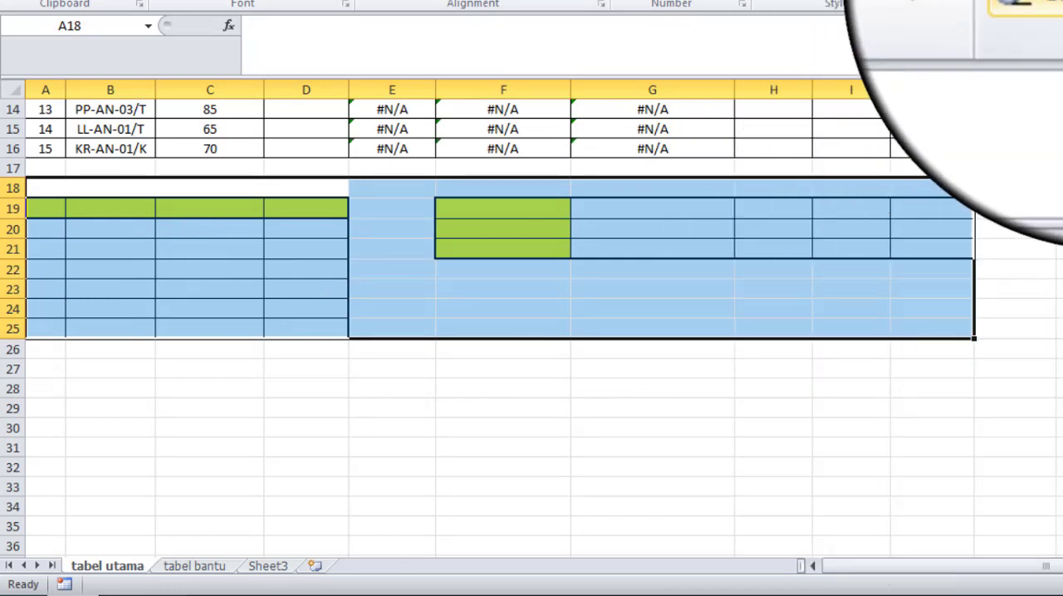
pyautogui.click(1061, 0)
pyautogui.click(1062, 5)
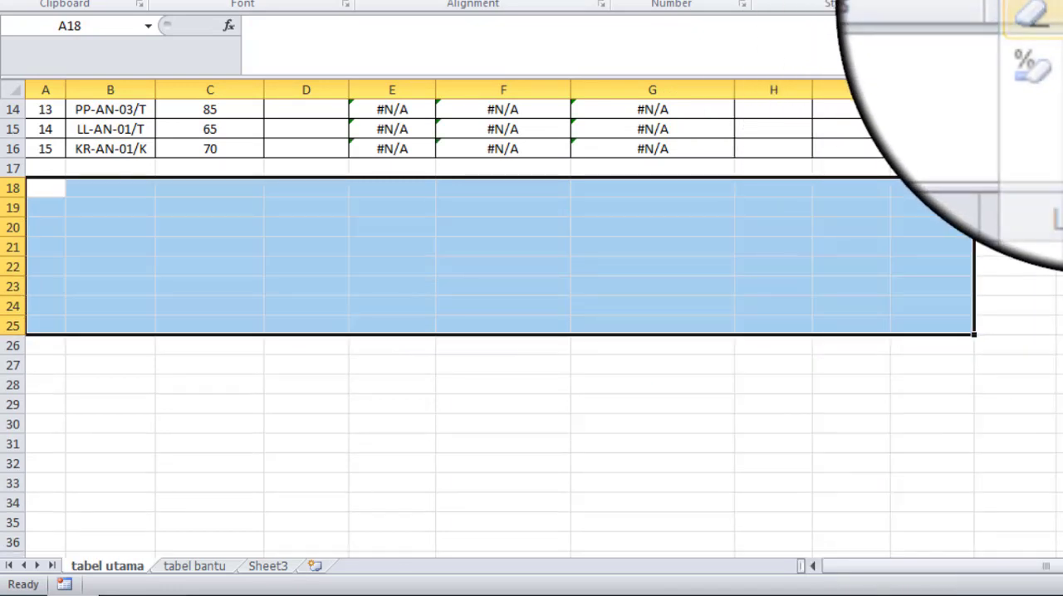
# Step: Clear the HARGA SATUAN, NAMA TOKO and ALAMAT formulas in E2:G16
pyautogui.scroll(5, 590, 169)
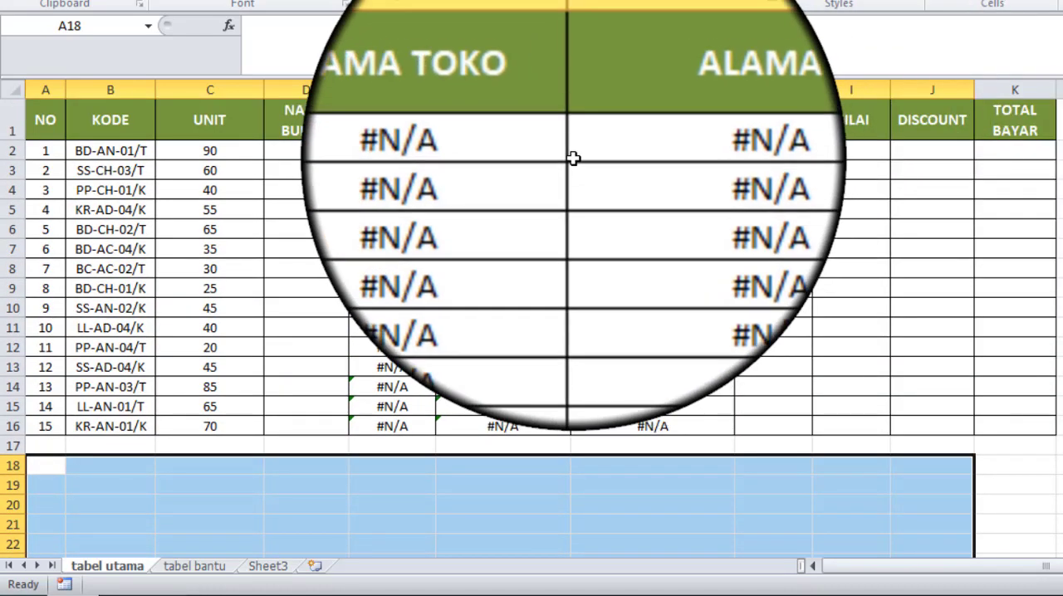
pyautogui.click(440, 153)
pyautogui.moveTo(380, 153); pyautogui.dragTo(671, 418)
pyautogui.press('Delete')
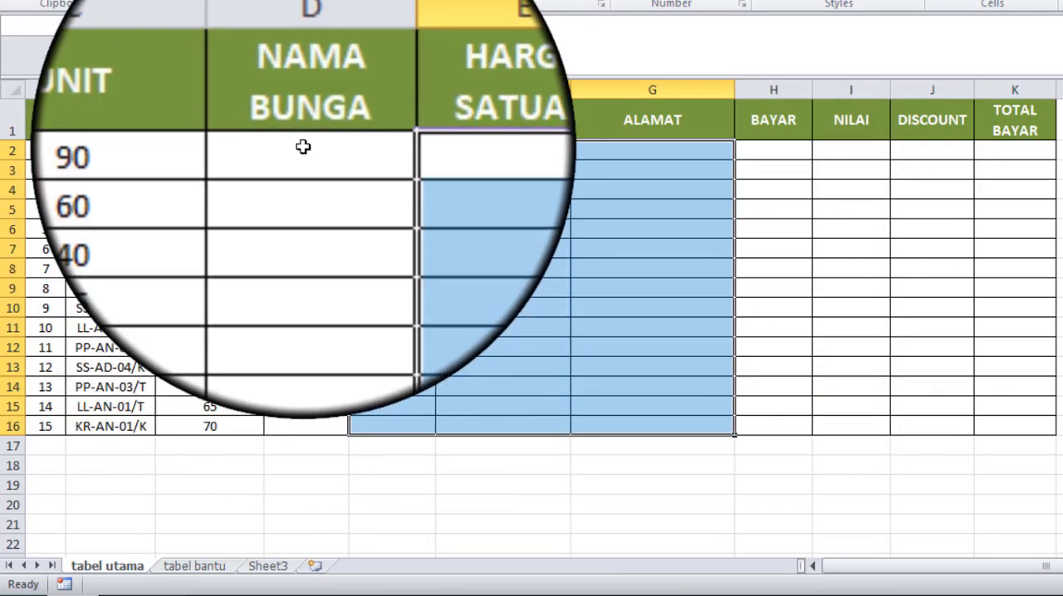
pyautogui.click(303, 147)
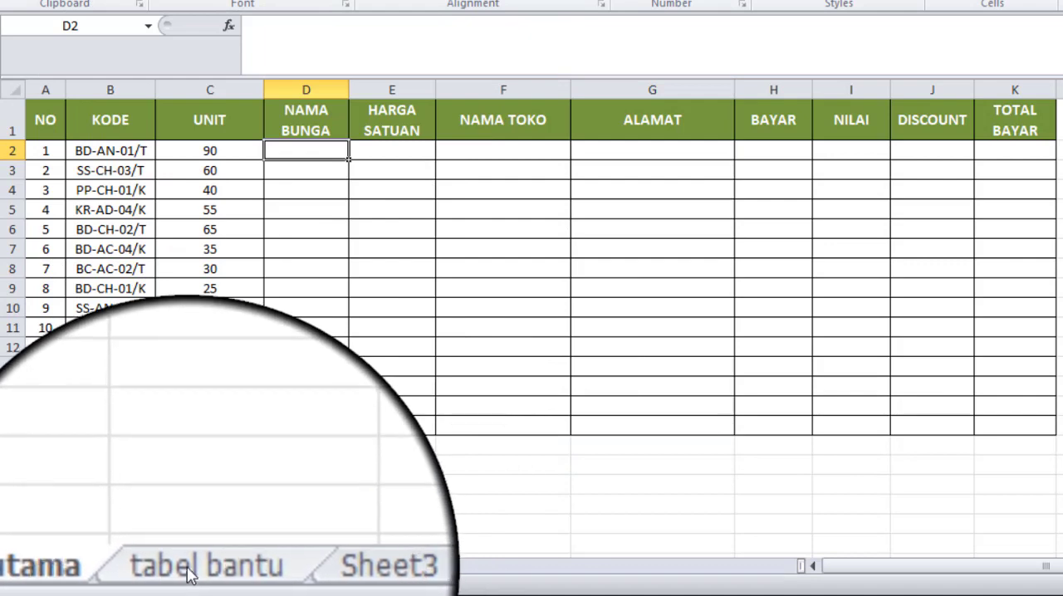
# Step: Name the customer data range A3:D8 on the tabel bantu sheet tlangganan and reselect the range to check the name
pyautogui.click(191, 566)
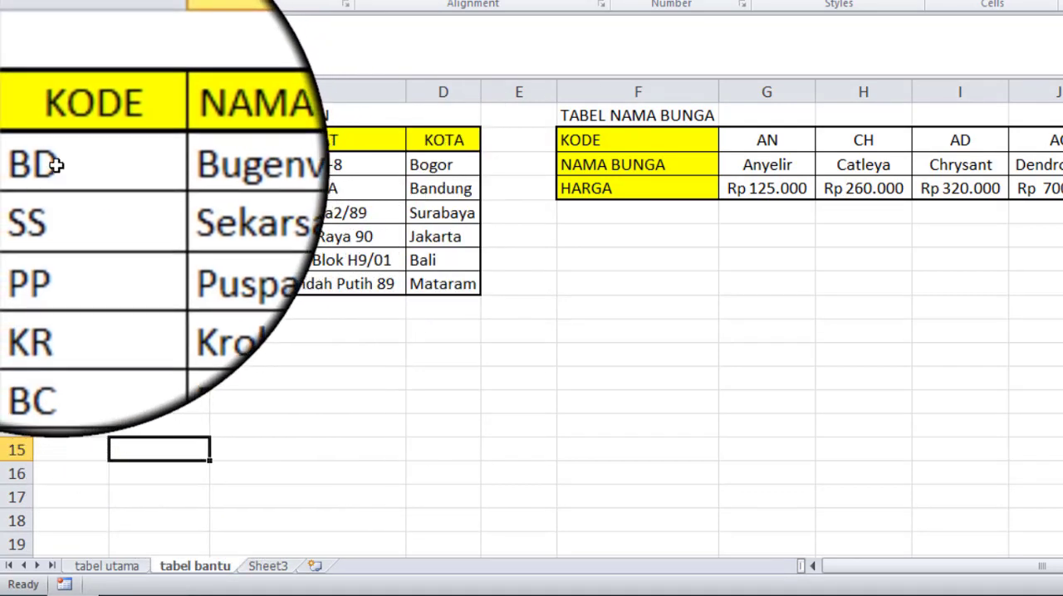
pyautogui.moveTo(52, 163); pyautogui.dragTo(440, 279)
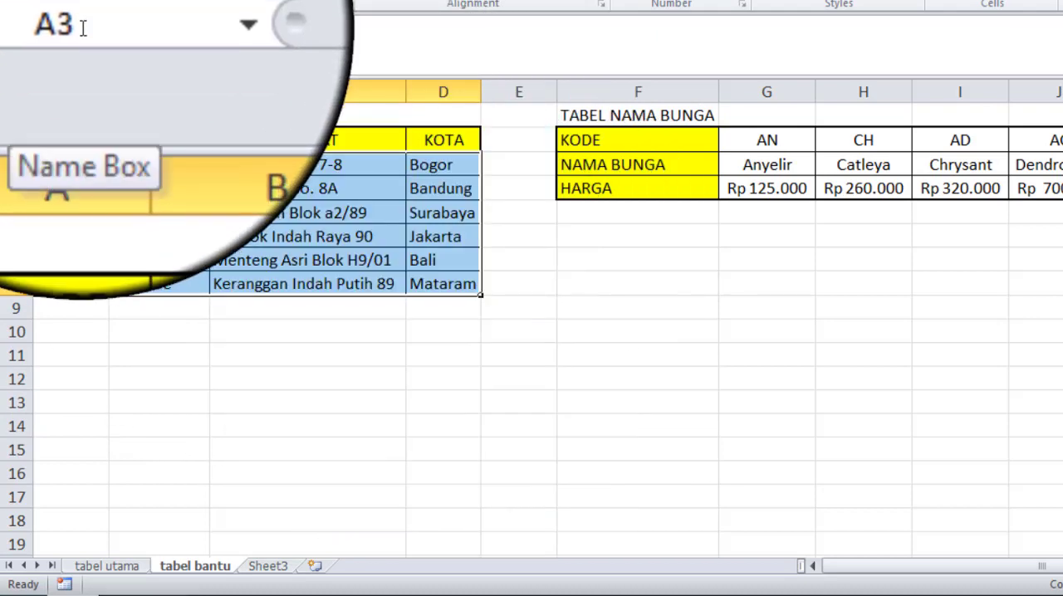
pyautogui.click(83, 29)
pyautogui.press('BackSpace')
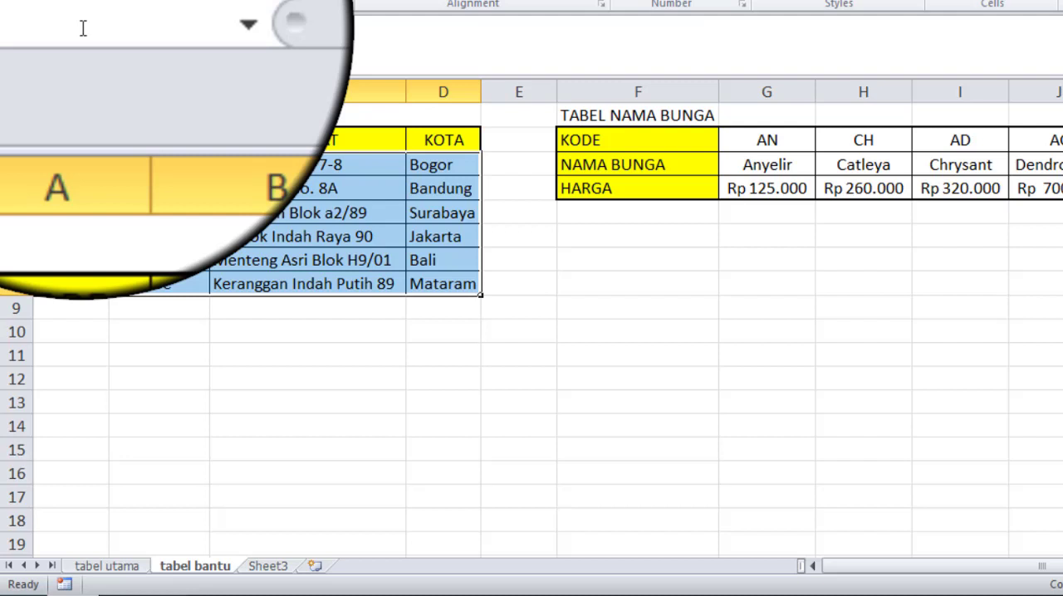
pyautogui.write('anan')
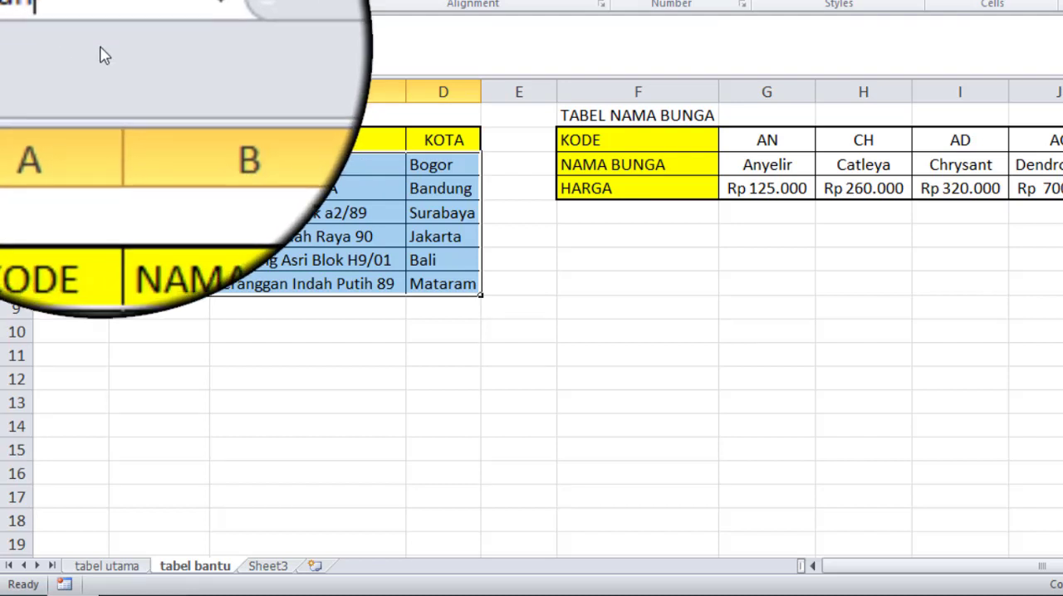
pyautogui.click(151, 213)
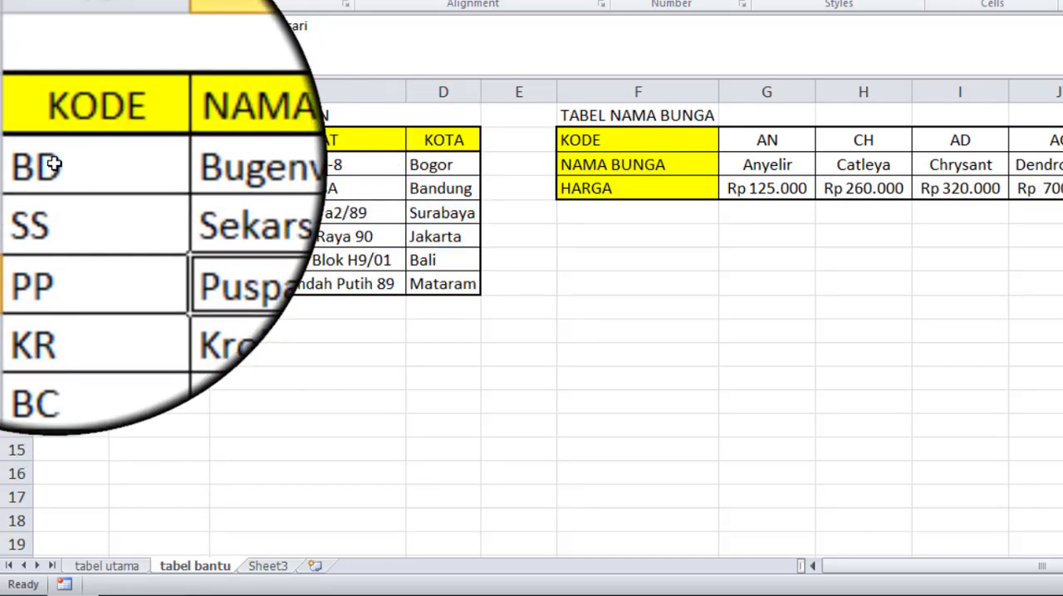
pyautogui.moveTo(51, 166); pyautogui.dragTo(433, 279)
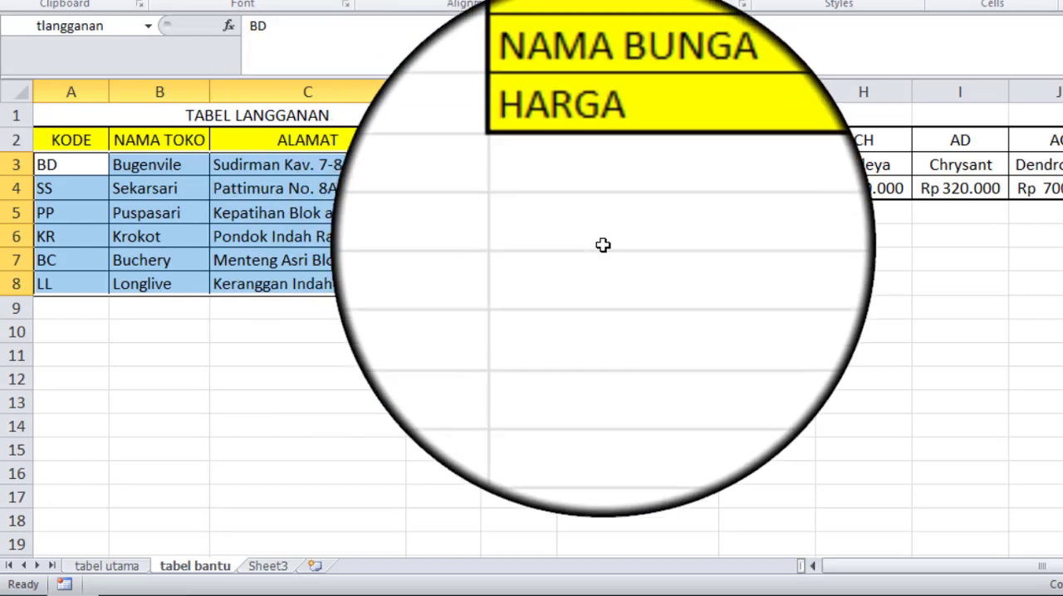
pyautogui.click(603, 244)
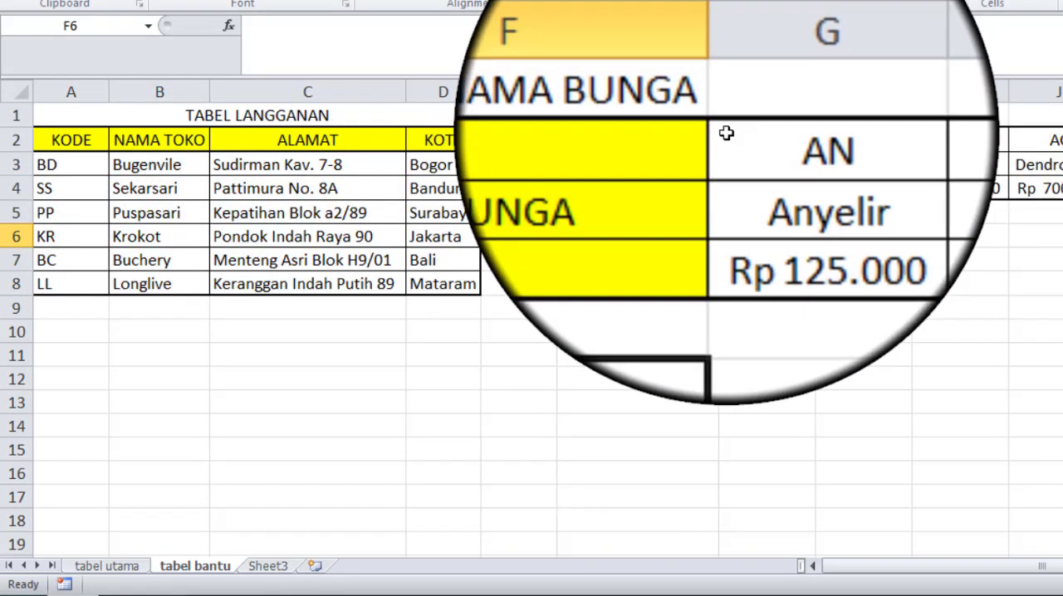
# Step: Name the flower data range G2:J4 on the tabel bantu sheet tbunga
pyautogui.moveTo(724, 136); pyautogui.dragTo(496, 204)
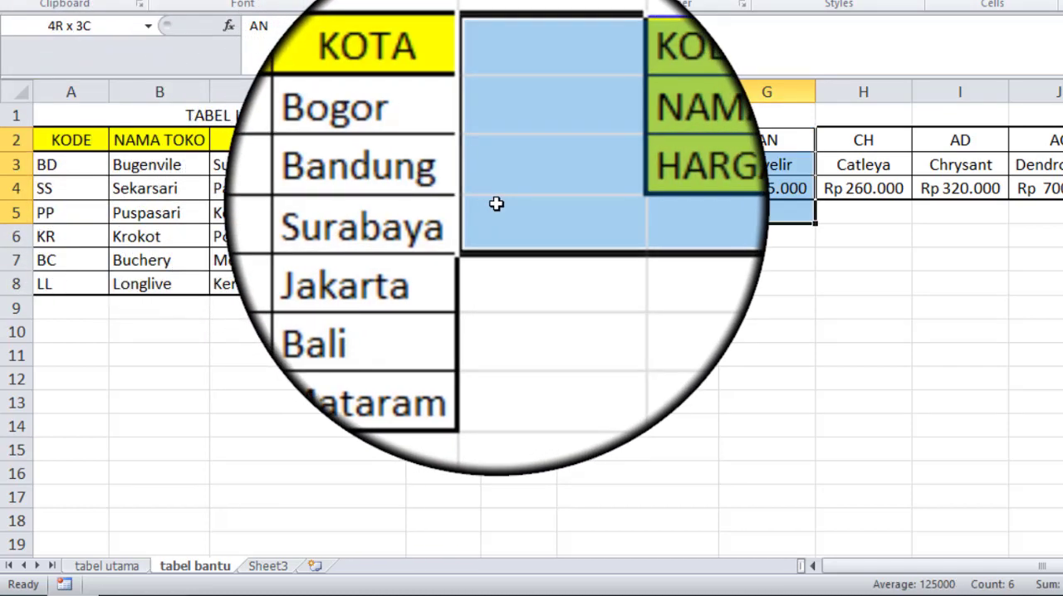
pyautogui.click(495, 204)
pyautogui.moveTo(781, 141); pyautogui.dragTo(1027, 183)
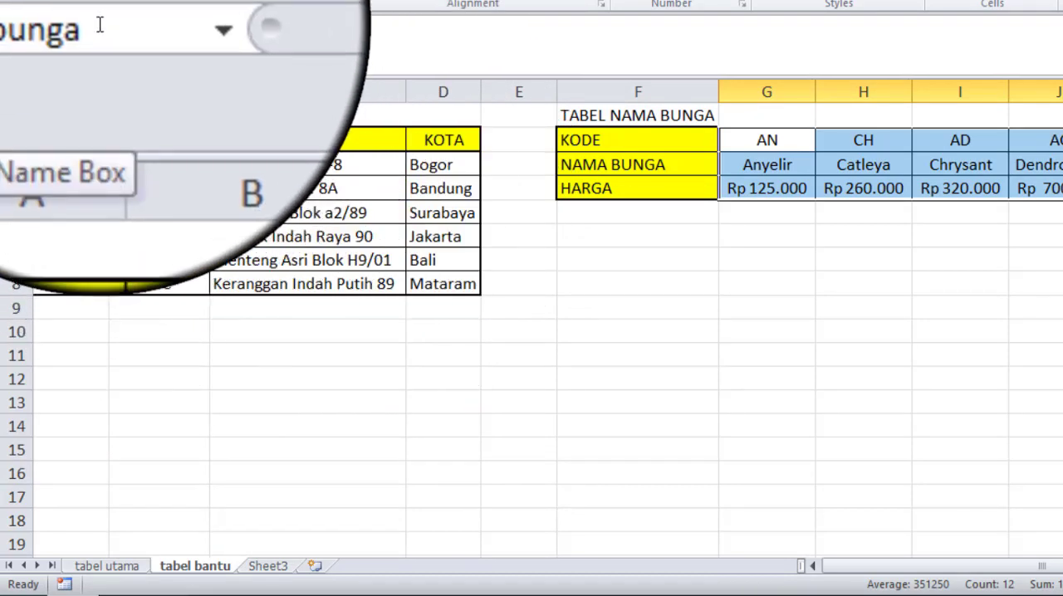
# Step: Start an HLOOKUP formula in NAMA BUNGA cell D2 on the tabel utama sheet, with B2 as the lookup value
pyautogui.click(98, 571)
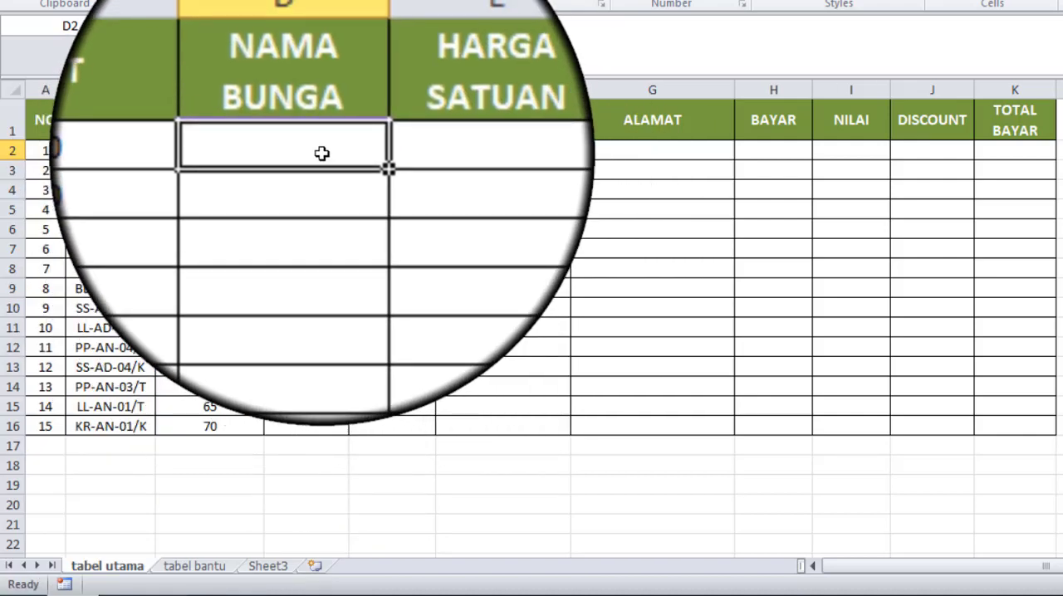
pyautogui.write('=')
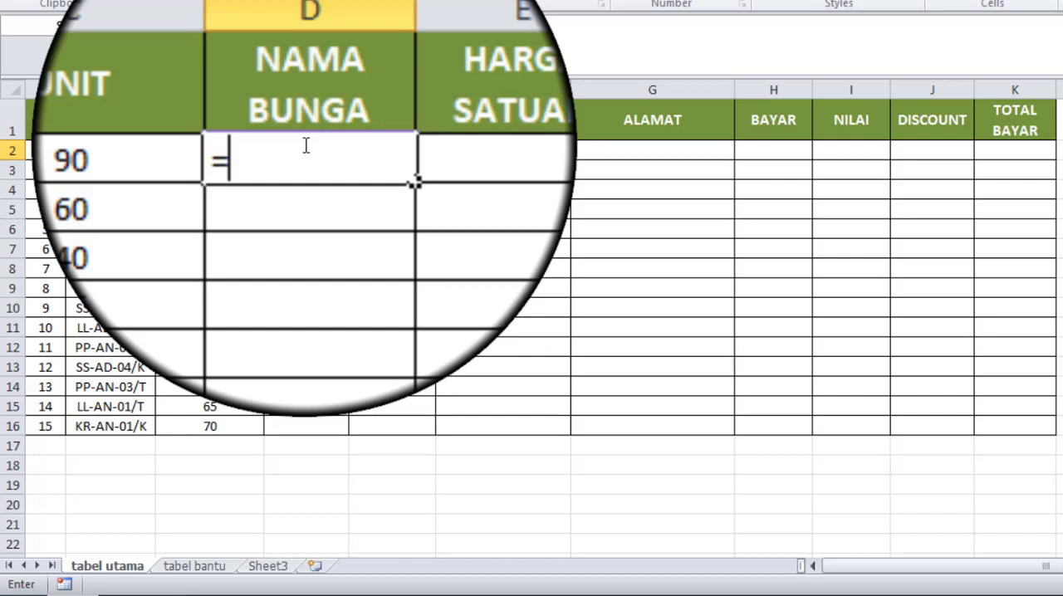
pyautogui.write('h')
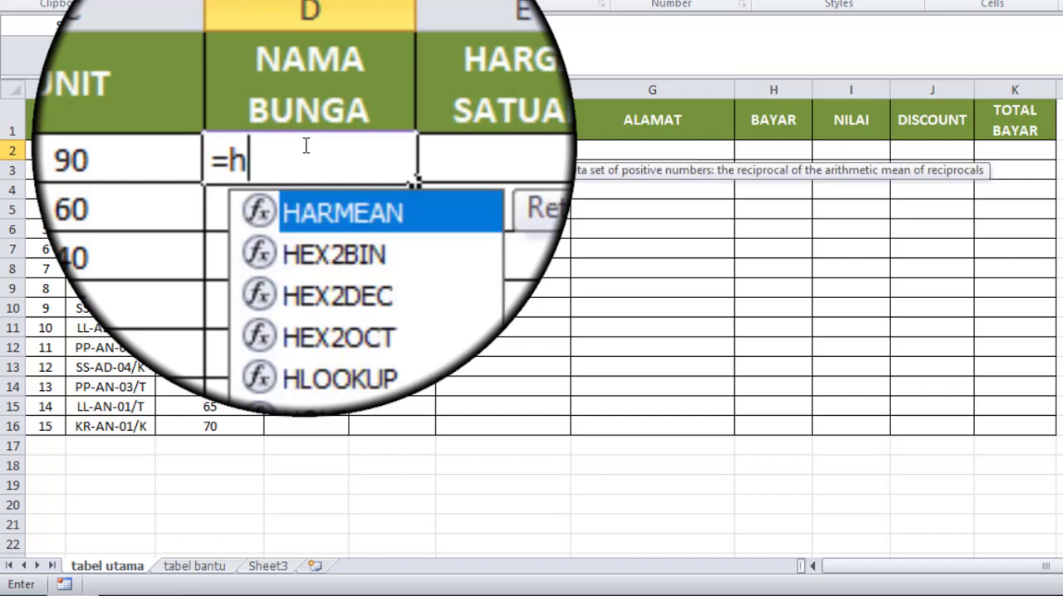
pyautogui.write('l')
pyautogui.doubleClick(325, 173)
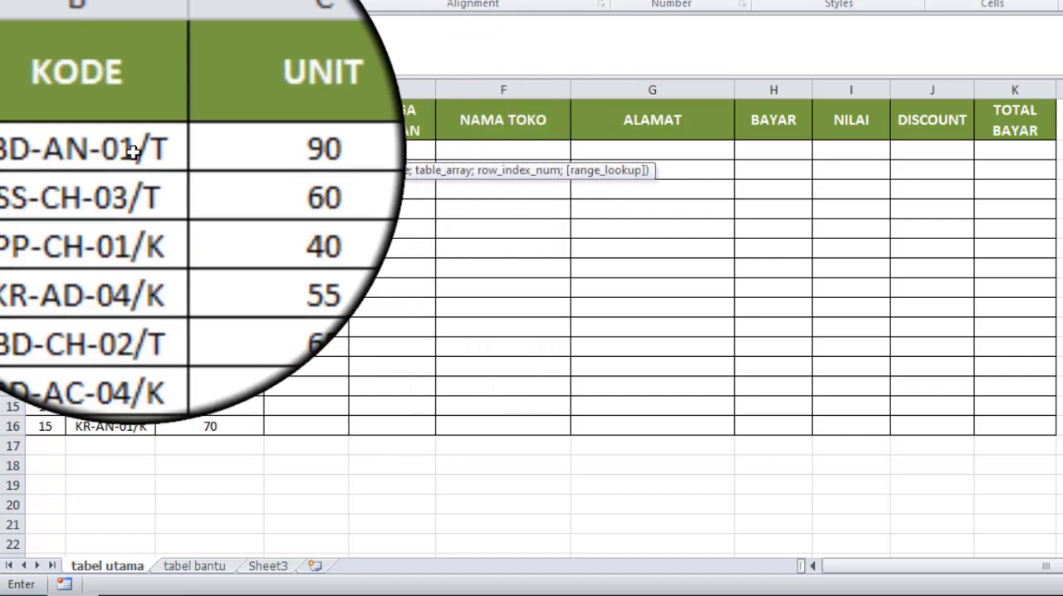
pyautogui.click(133, 151)
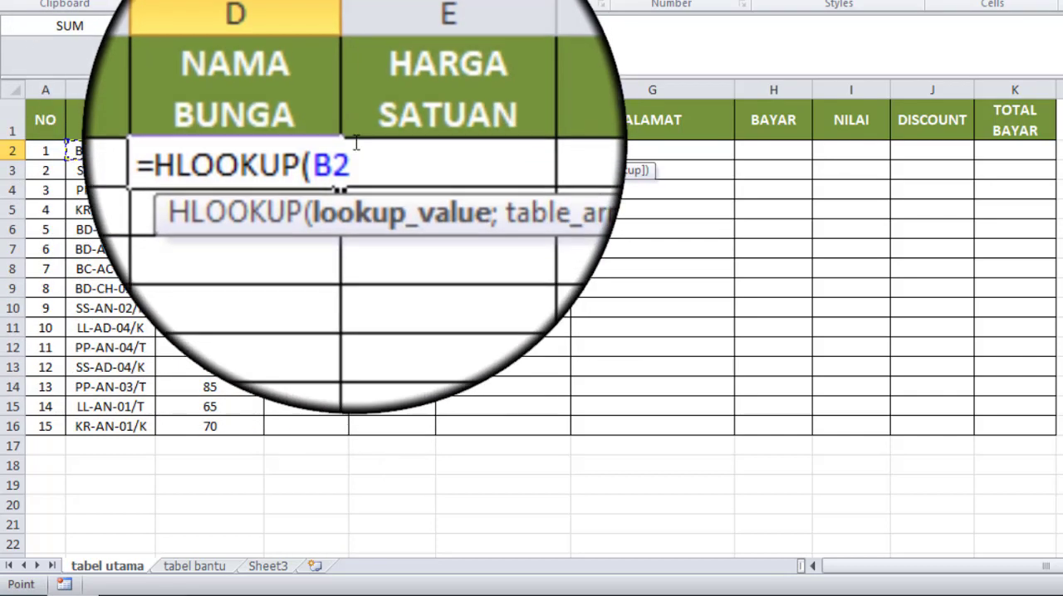
# Step: Wrap the B2 reference in the D2 formula in a MID function, making the lookup value MID(B2;4;2)
pyautogui.click(341, 149)
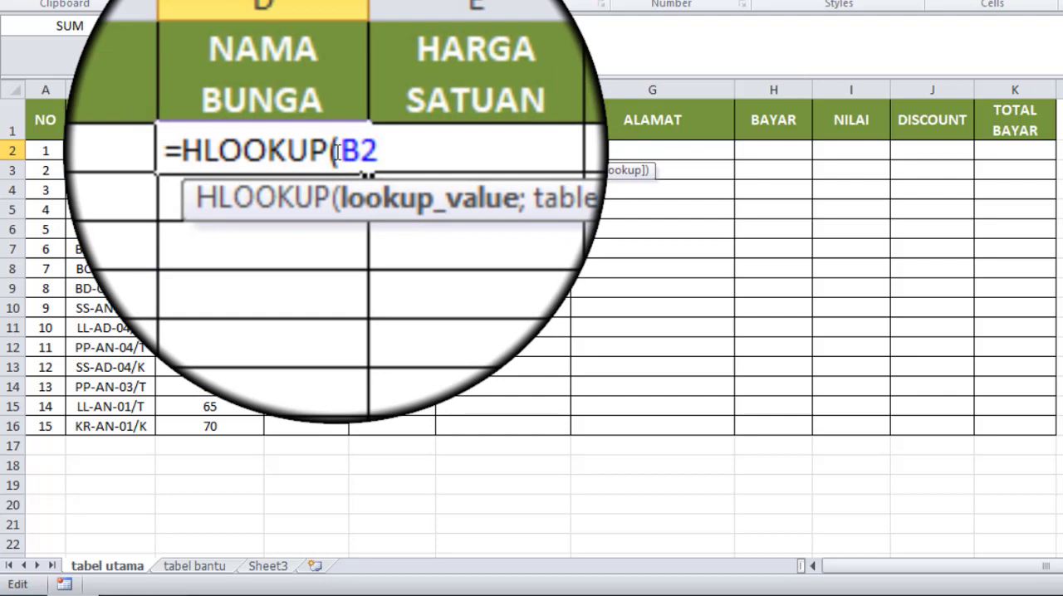
pyautogui.write('mid')
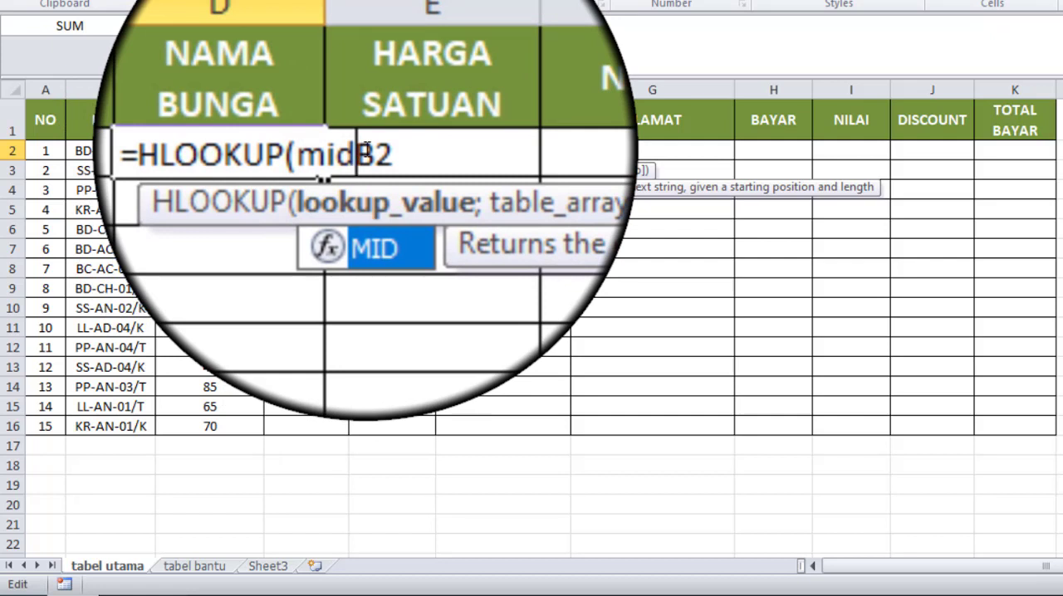
pyautogui.click(366, 150)
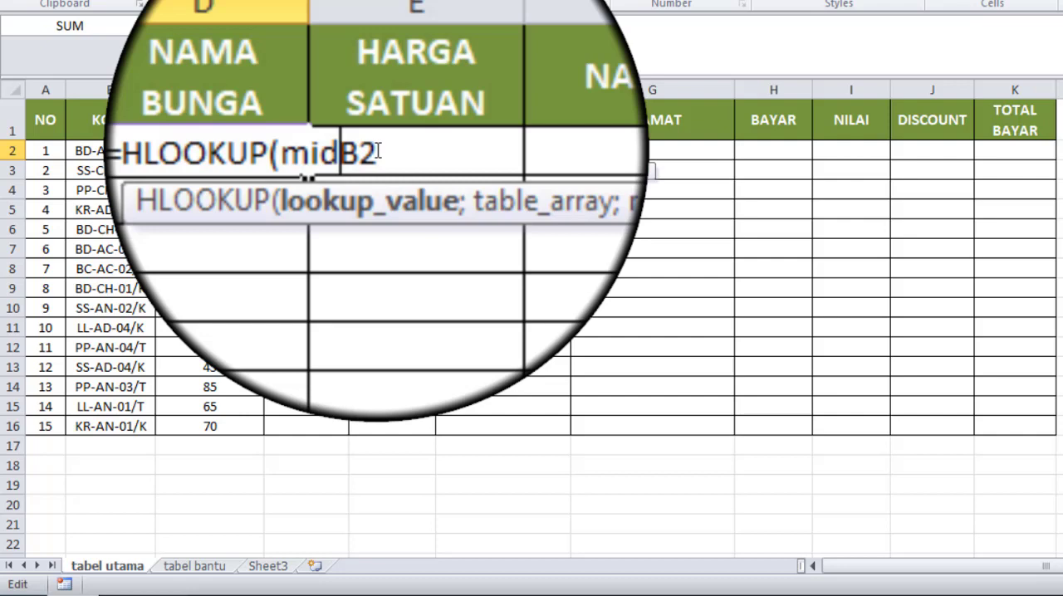
pyautogui.write('(B2')
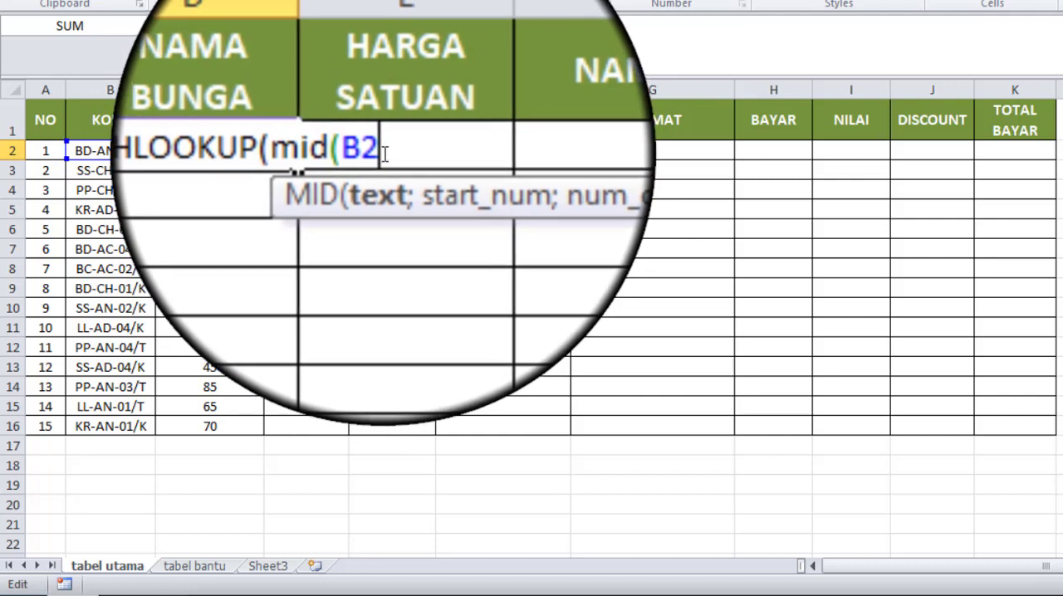
pyautogui.write(';')
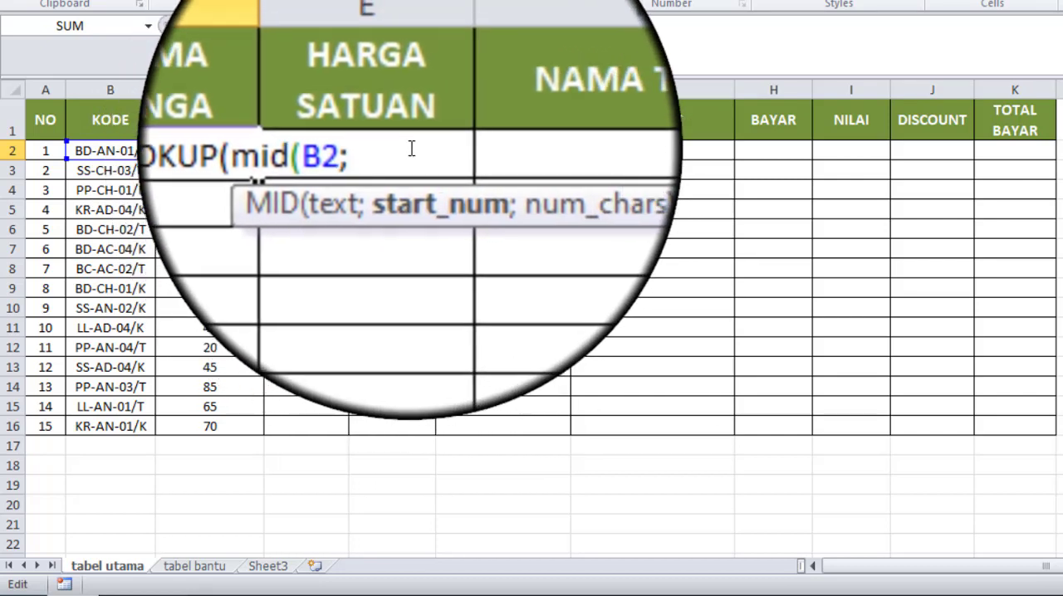
pyautogui.write('4')
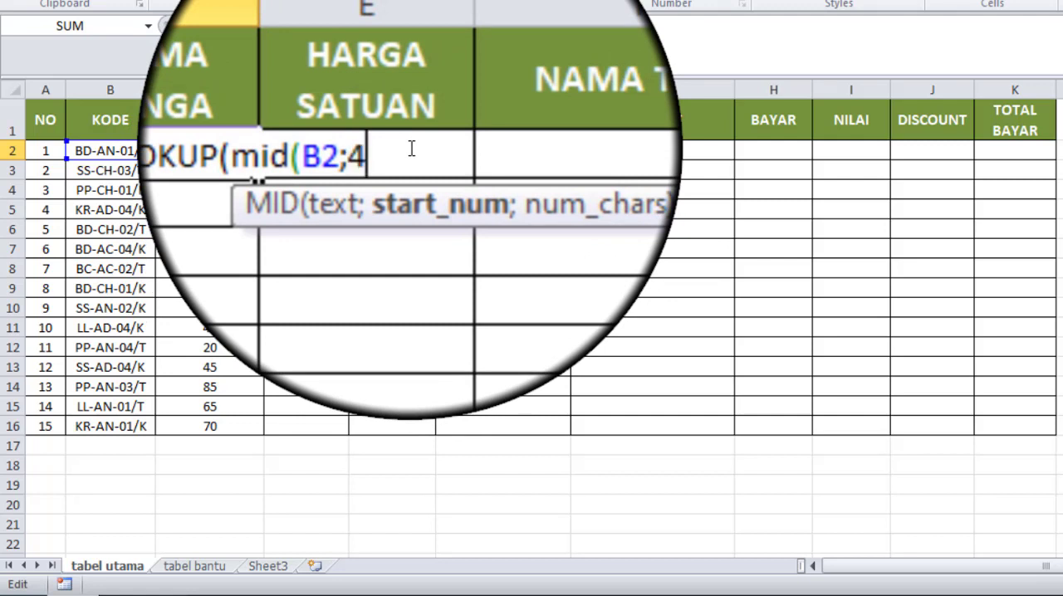
pyautogui.write(';2)')
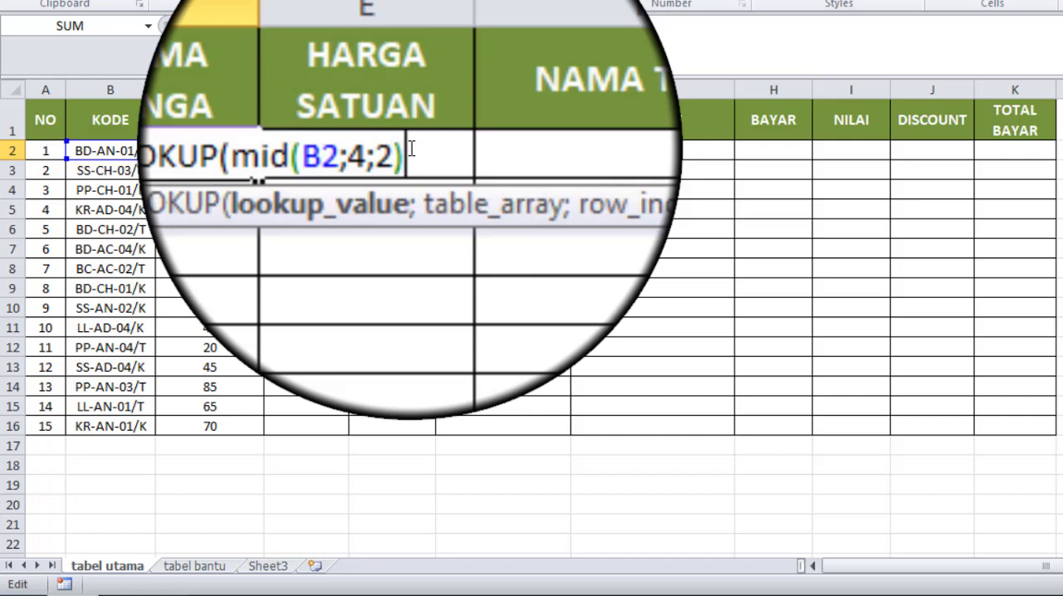
pyautogui.write(';')
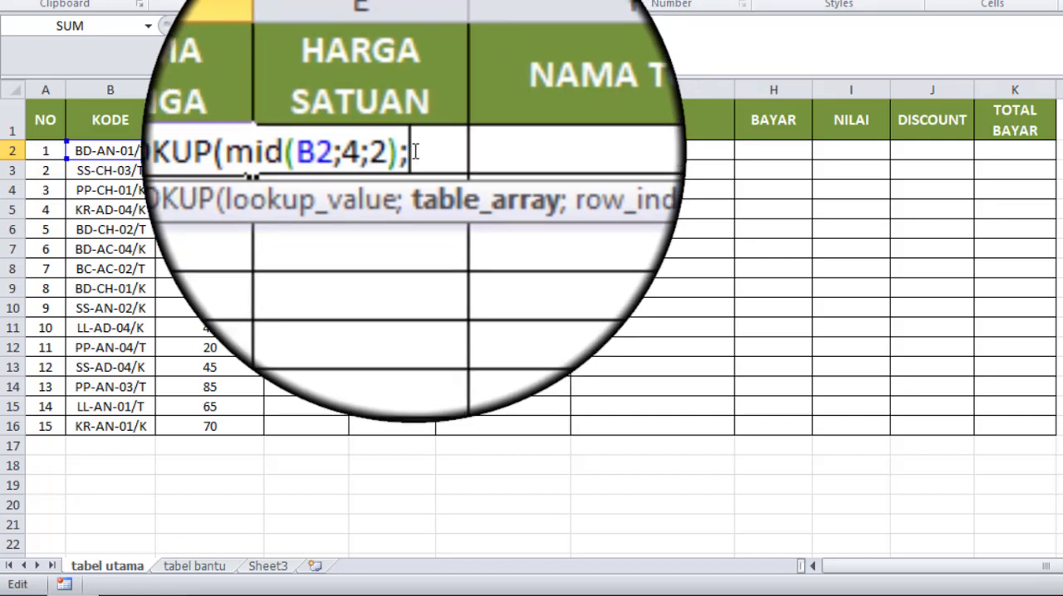
# Step: Complete the D2 HLOOKUP with table array tbunga, row index 2 and FALSE, and fill the formula down to D16
pyautogui.write('t')
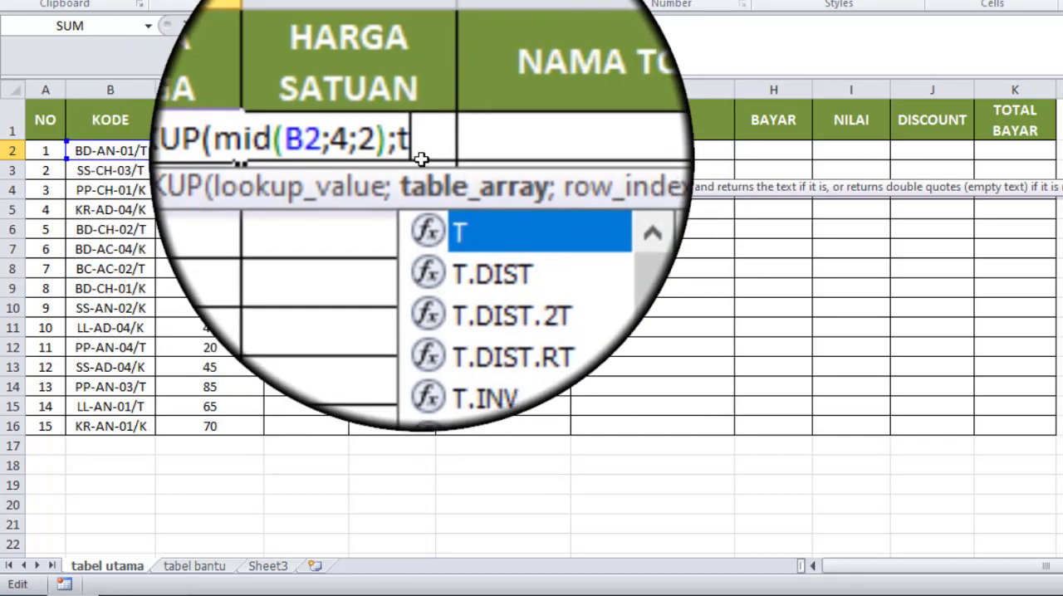
pyautogui.write('bu')
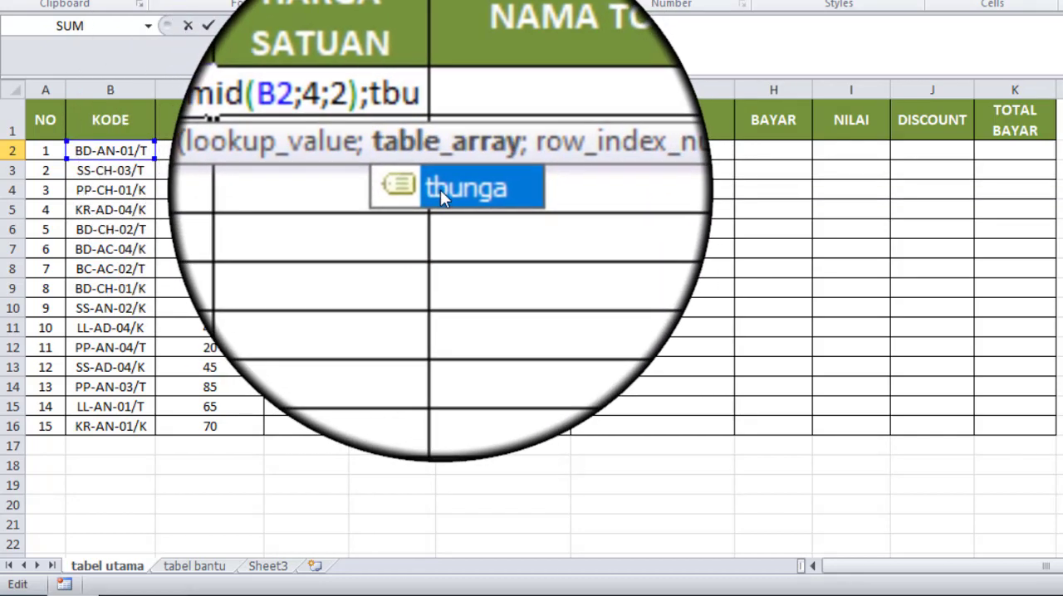
pyautogui.doubleClick(446, 189)
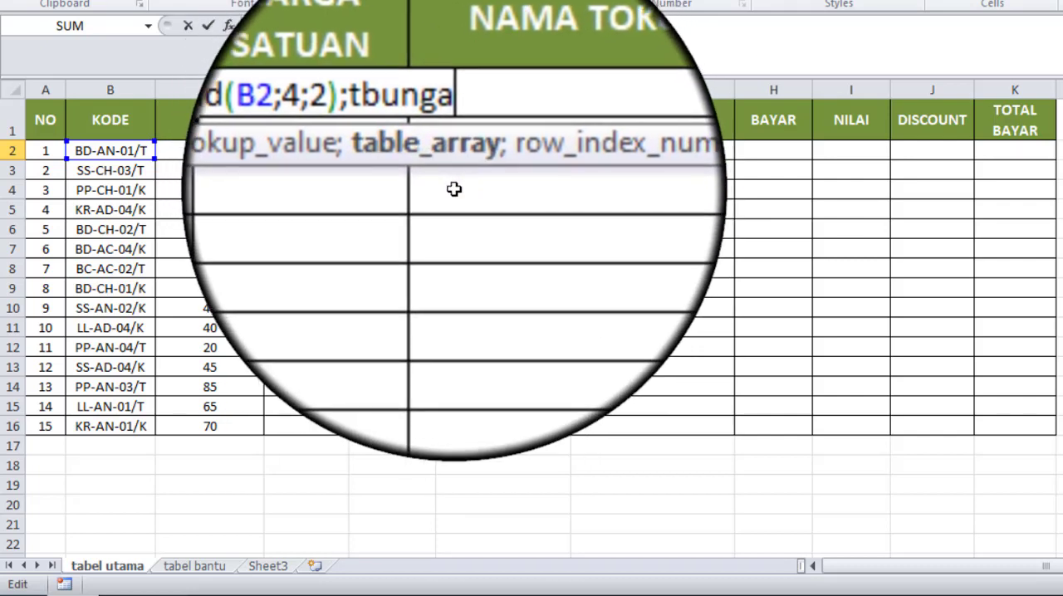
pyautogui.write(';')
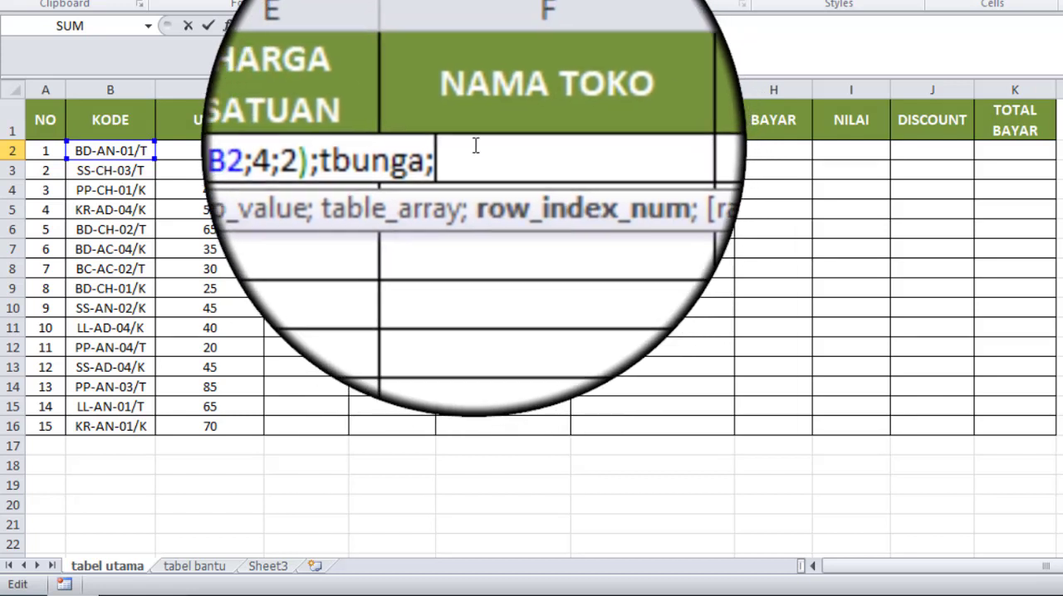
pyautogui.write('2')
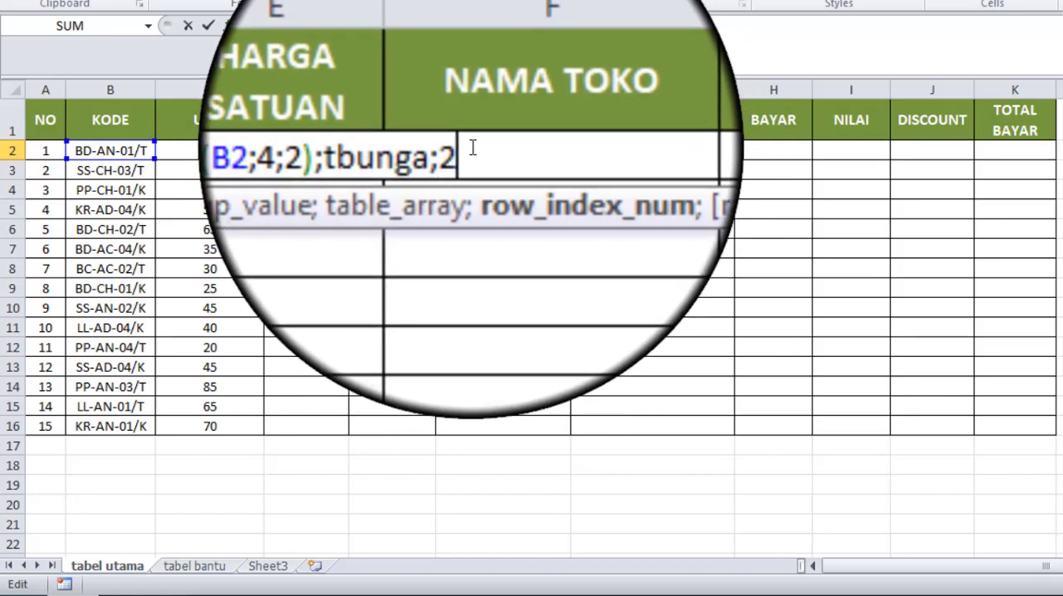
pyautogui.write(';')
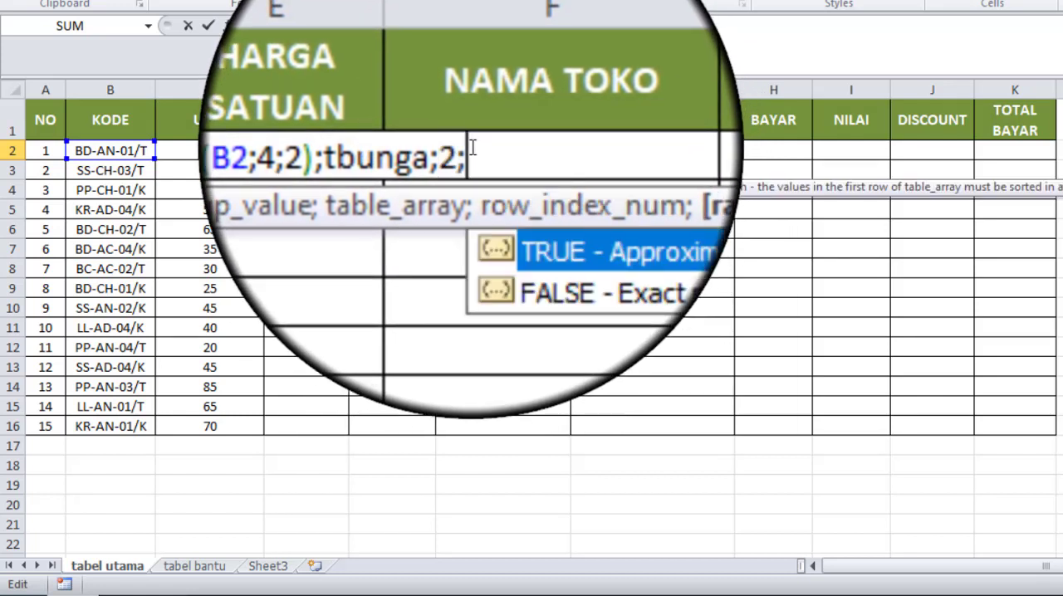
pyautogui.doubleClick(556, 211)
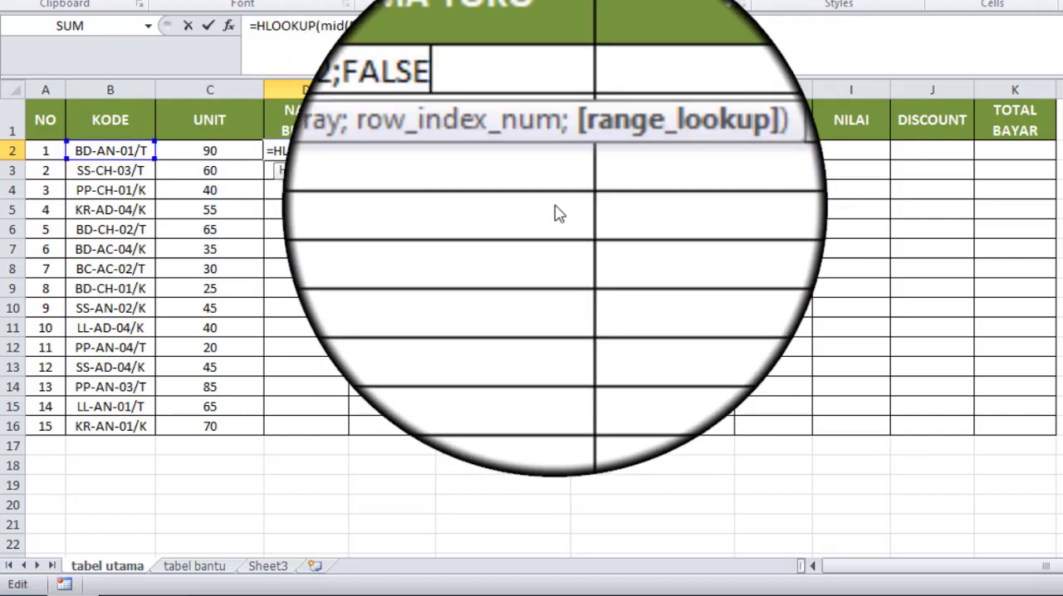
pyautogui.write(')')
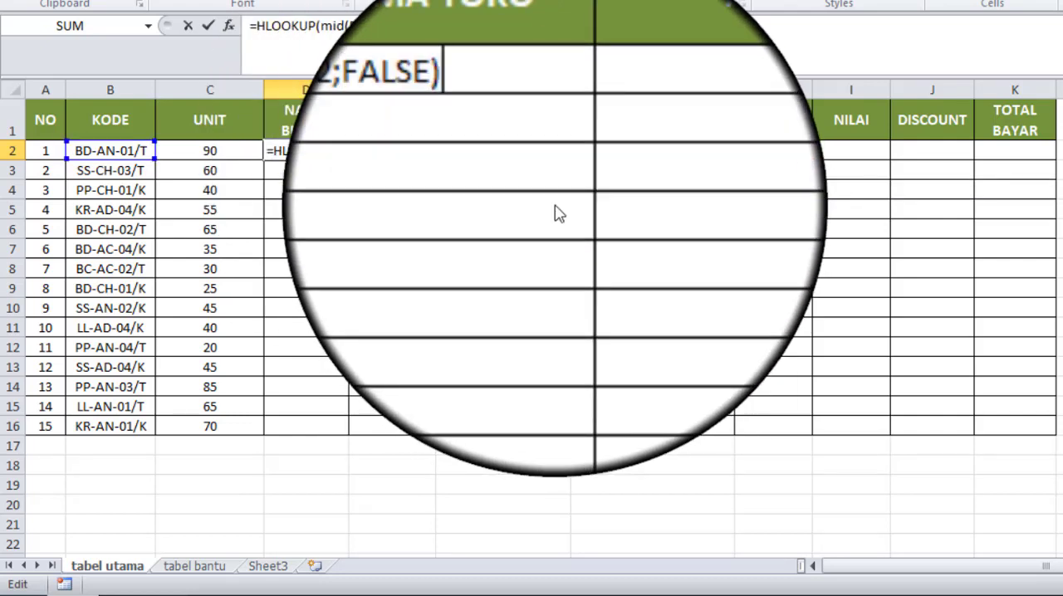
pyautogui.press('Return')
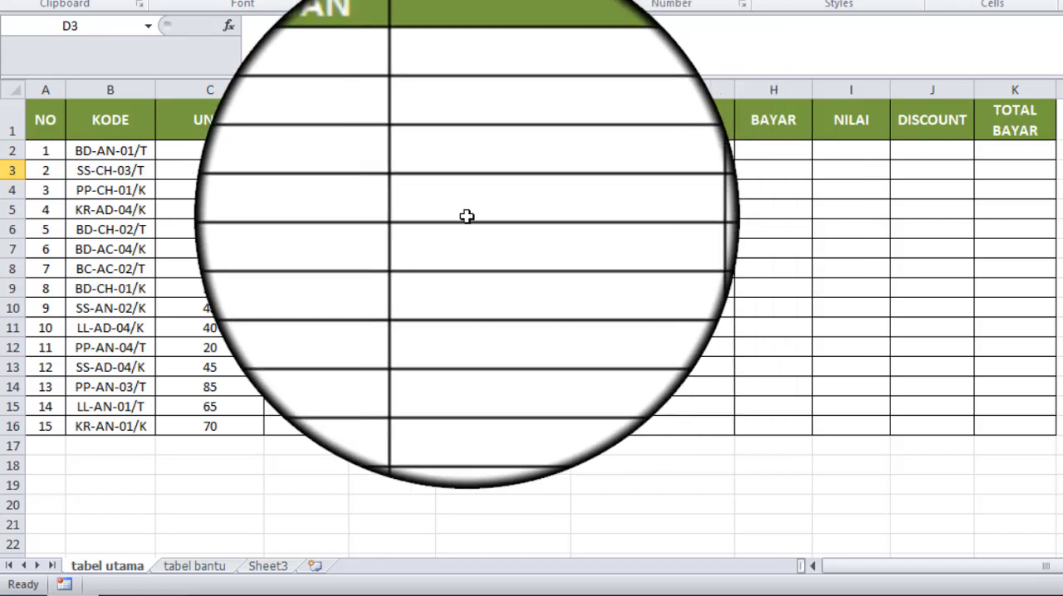
pyautogui.click(322, 150)
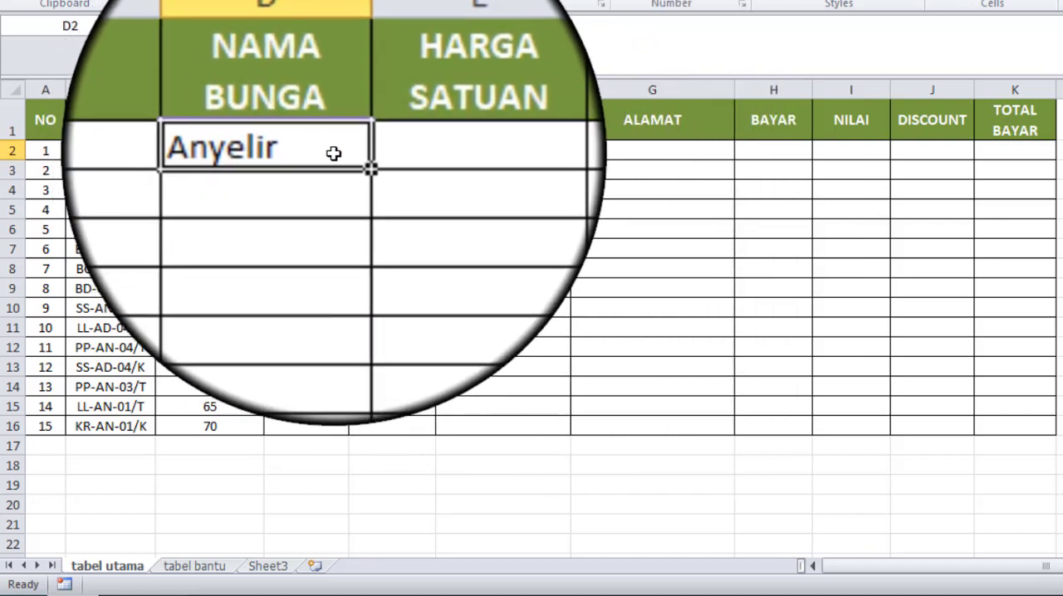
pyautogui.moveTo(348, 160); pyautogui.dragTo(347, 432)
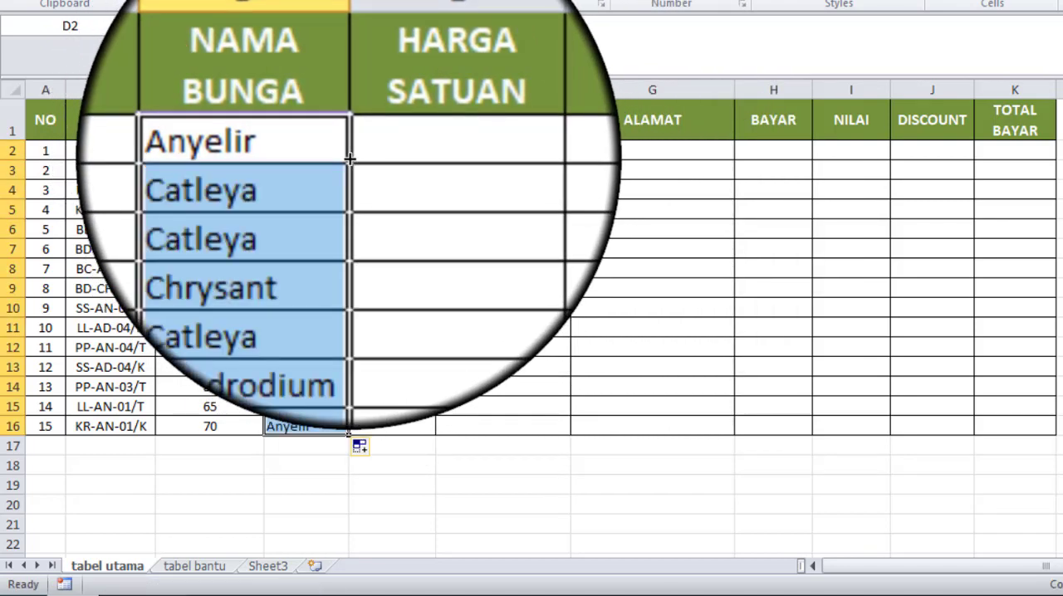
# Step: Copy the D2 formula into HARGA SATUAN cell E2 and change its MID text reference to B2
pyautogui.click(367, 155)
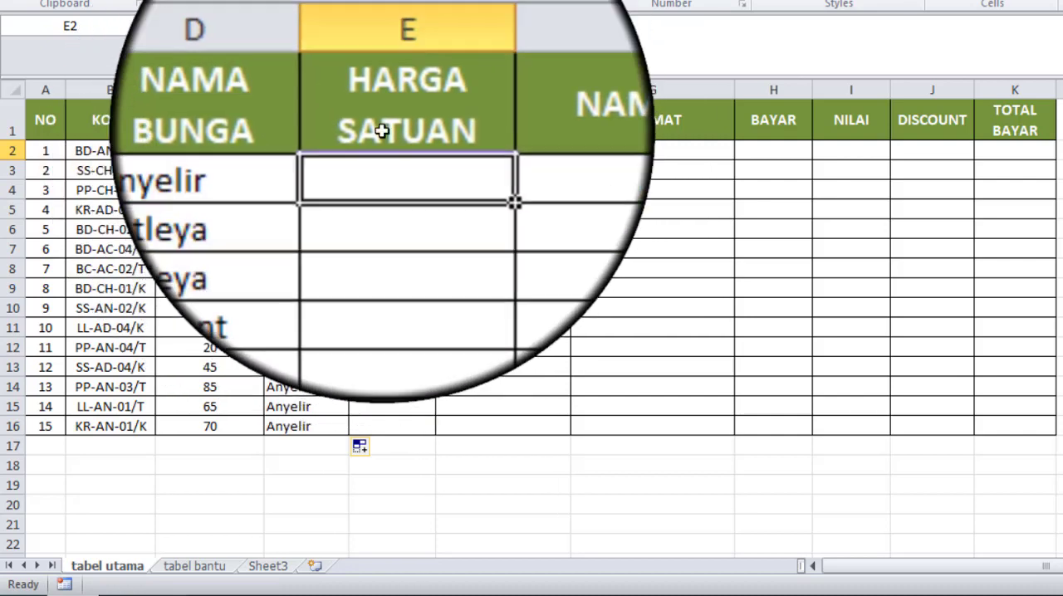
pyautogui.click(325, 156)
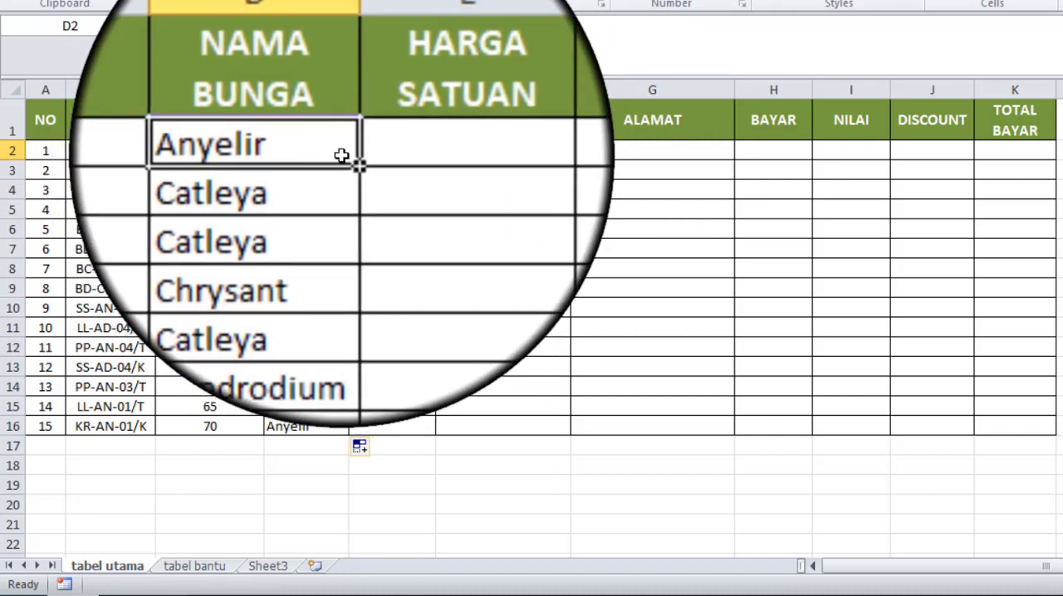
pyautogui.moveTo(351, 159); pyautogui.dragTo(412, 164)
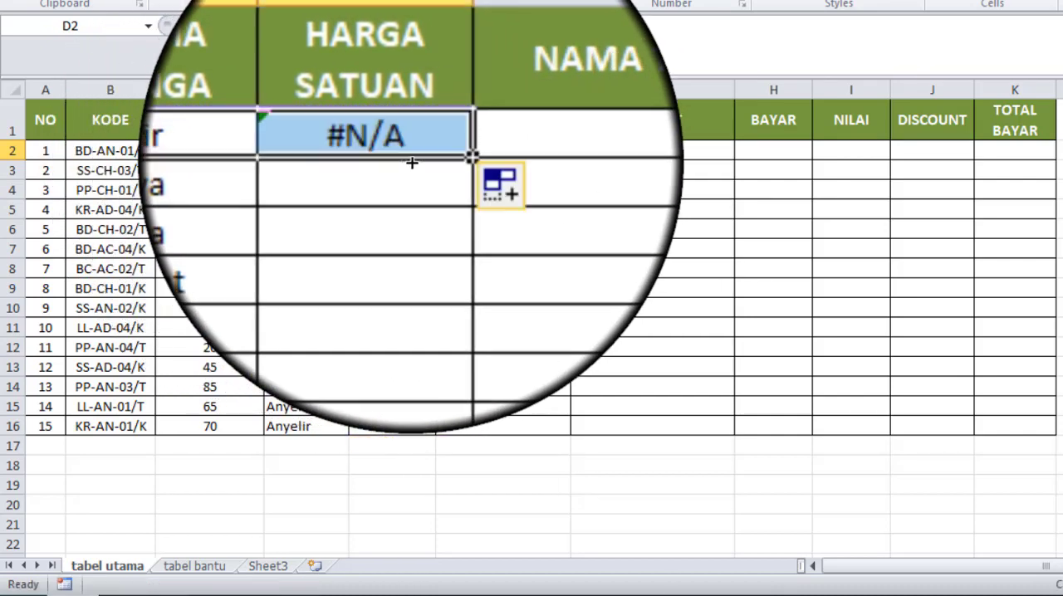
pyautogui.click(394, 149)
pyautogui.doubleClick(398, 146)
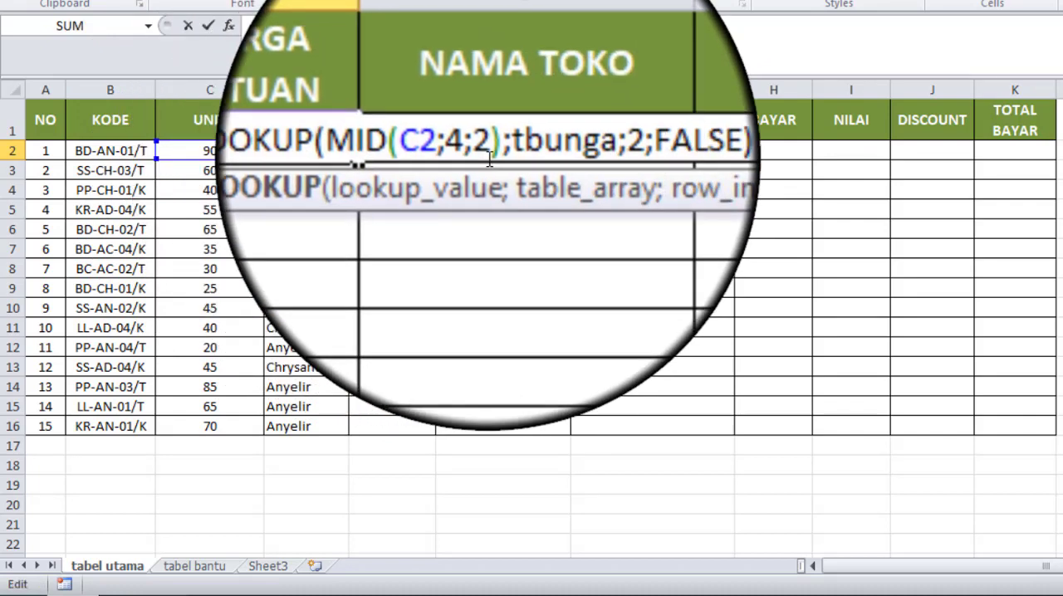
pyautogui.moveTo(453, 149); pyautogui.dragTo(465, 151)
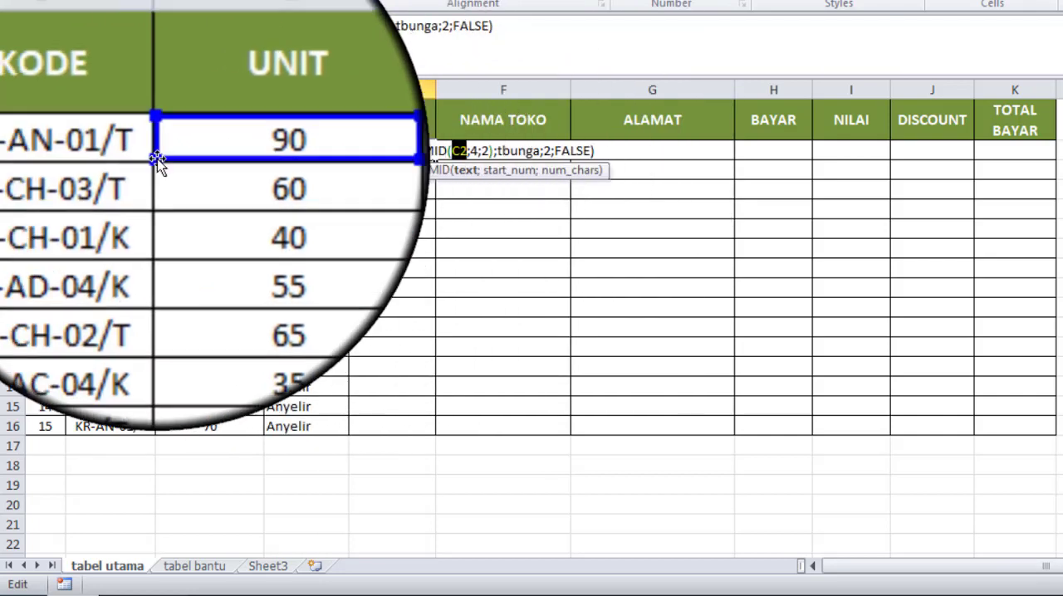
pyautogui.click(128, 150)
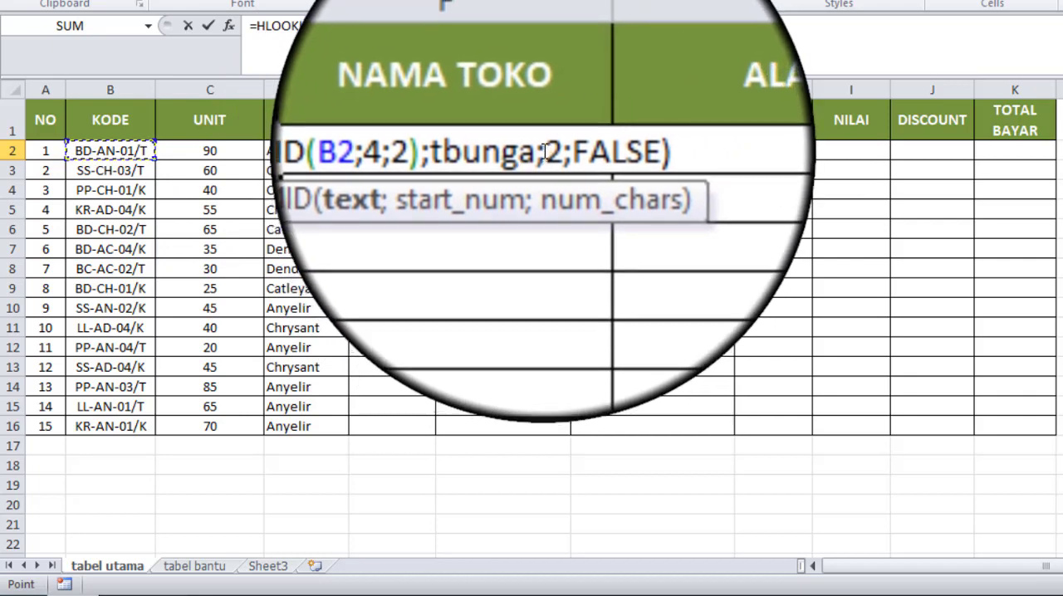
# Step: Set the row index in the E2 HLOOKUP formula to 3 and fill the formula down to E16
pyautogui.doubleClick(550, 148)
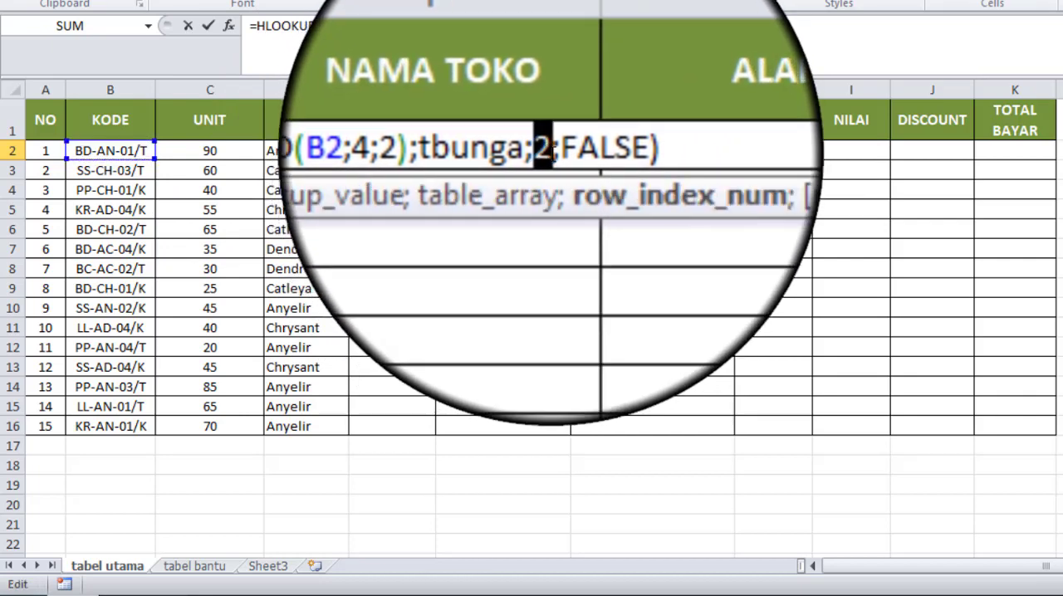
pyautogui.write('23')
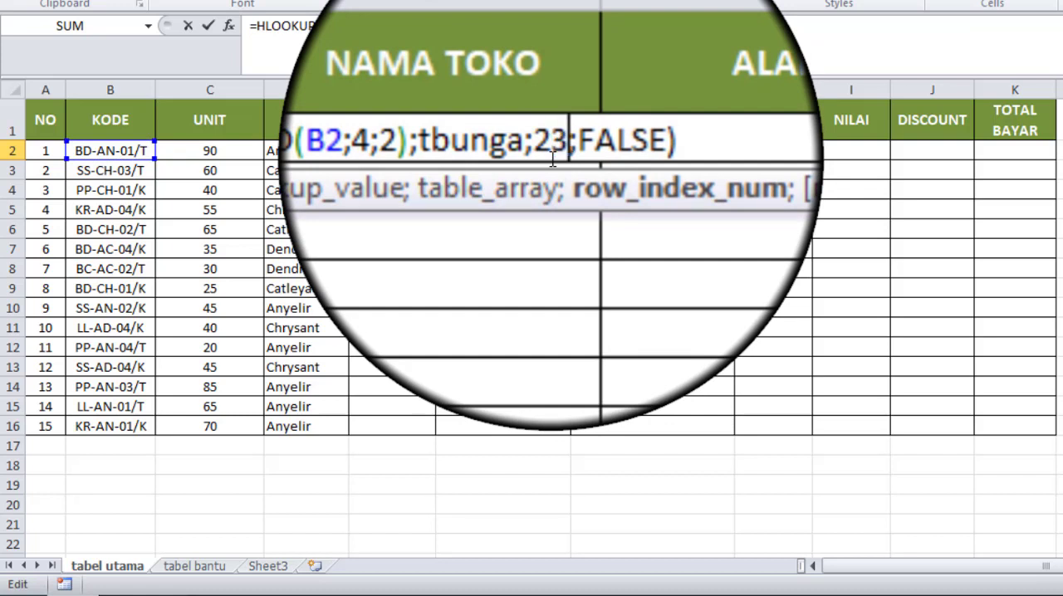
pyautogui.press('BackSpace')
pyautogui.press('BackSpace')
pyautogui.write('3')
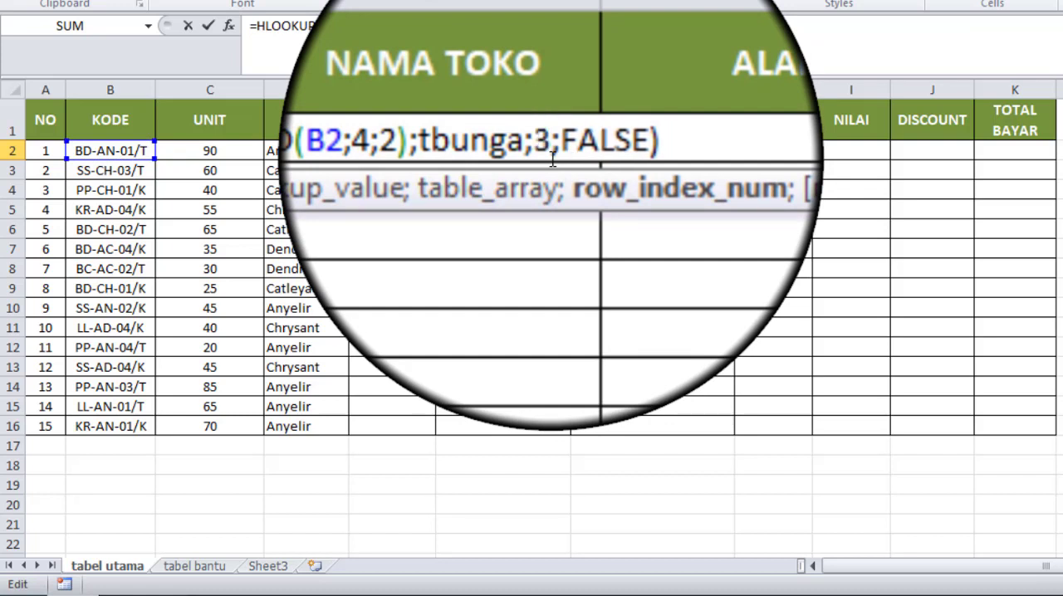
pyautogui.press('Return')
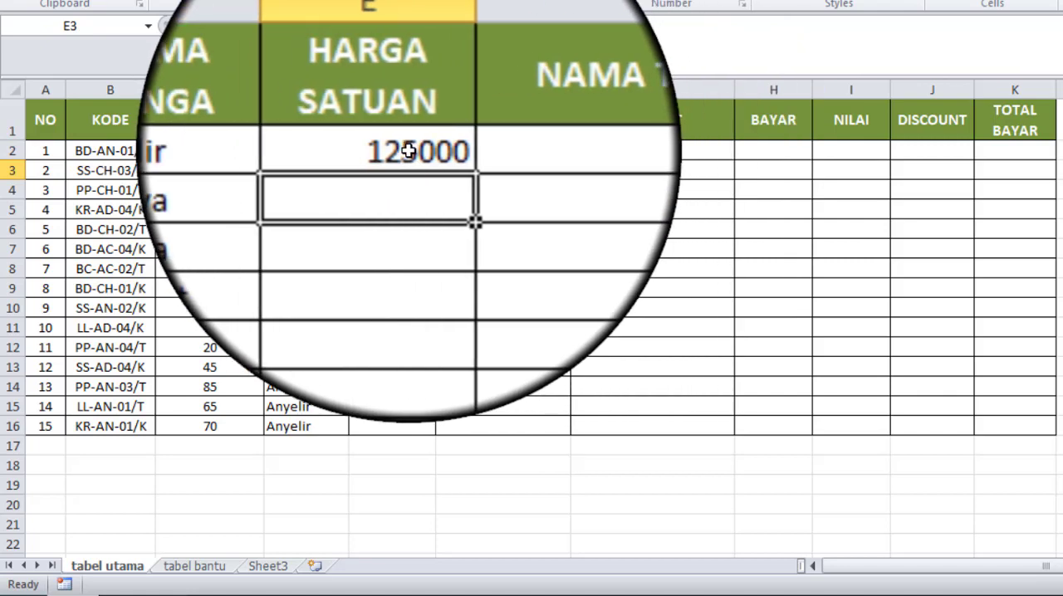
pyautogui.click(408, 150)
pyautogui.doubleClick(433, 161)
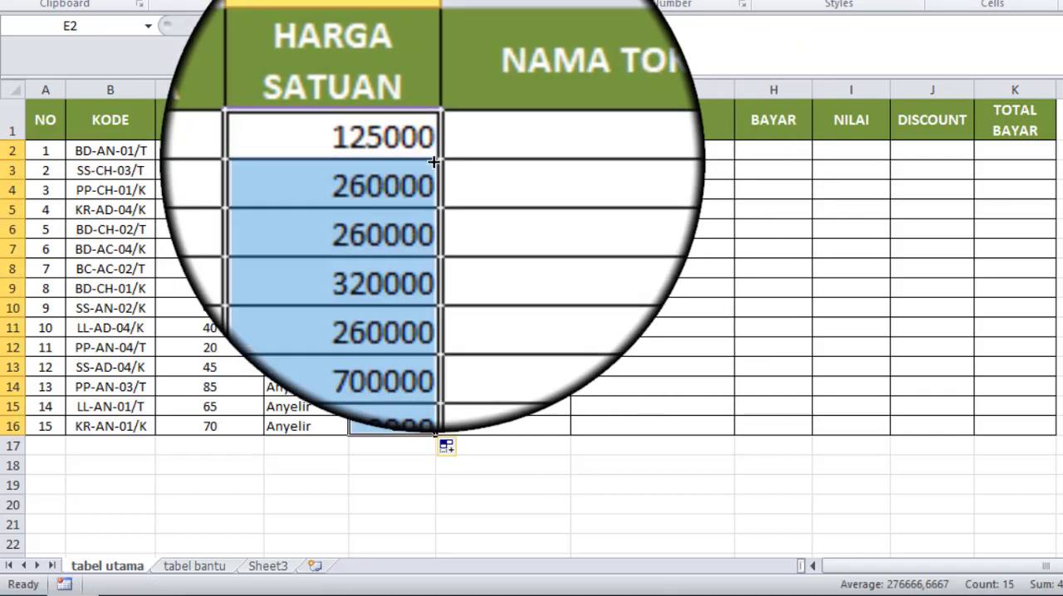
# Step: Start a VLOOKUP formula in NAMA TOKO cell F2 with the KODE cell B2 as the lookup value
pyautogui.click(491, 150)
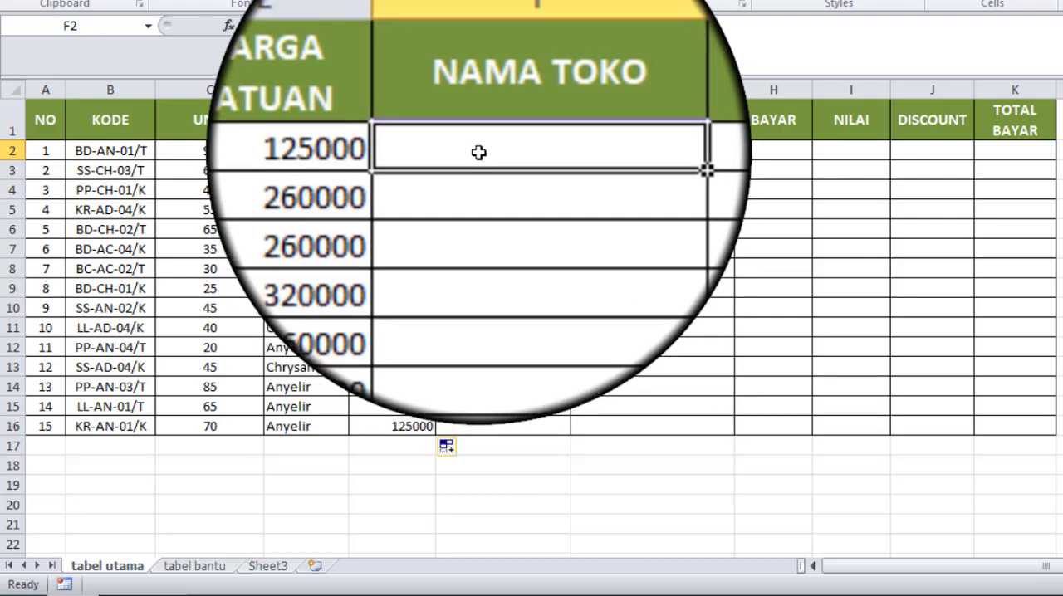
pyautogui.write('=')
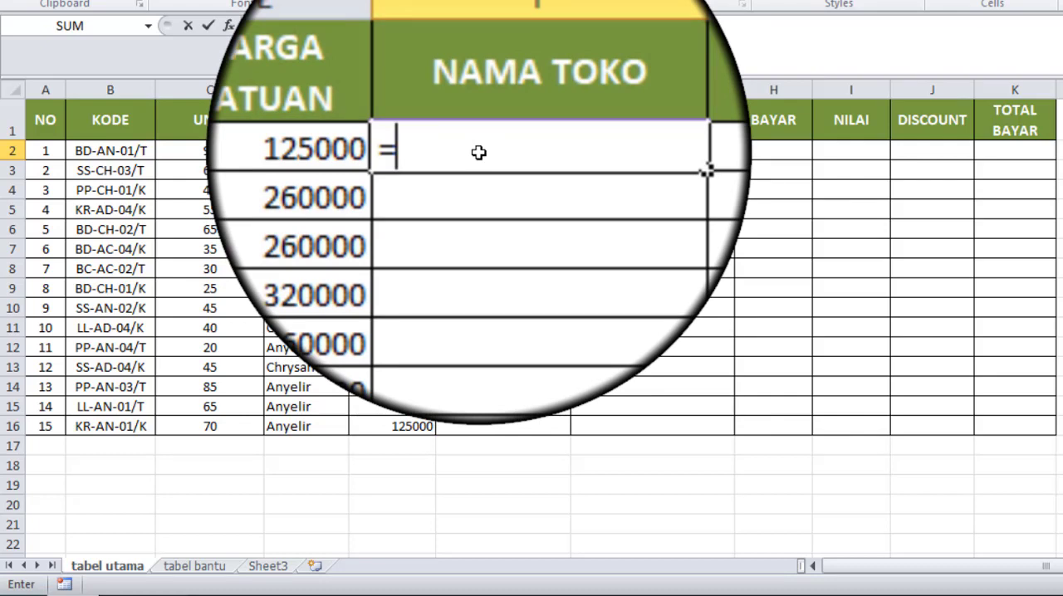
pyautogui.write('vl')
pyautogui.doubleClick(487, 171)
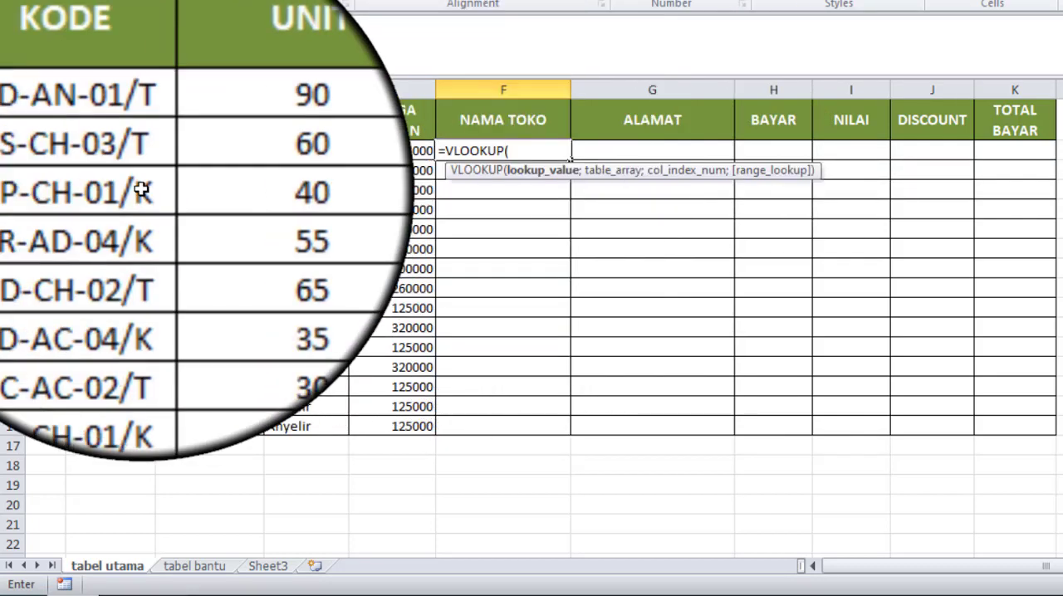
pyautogui.click(106, 154)
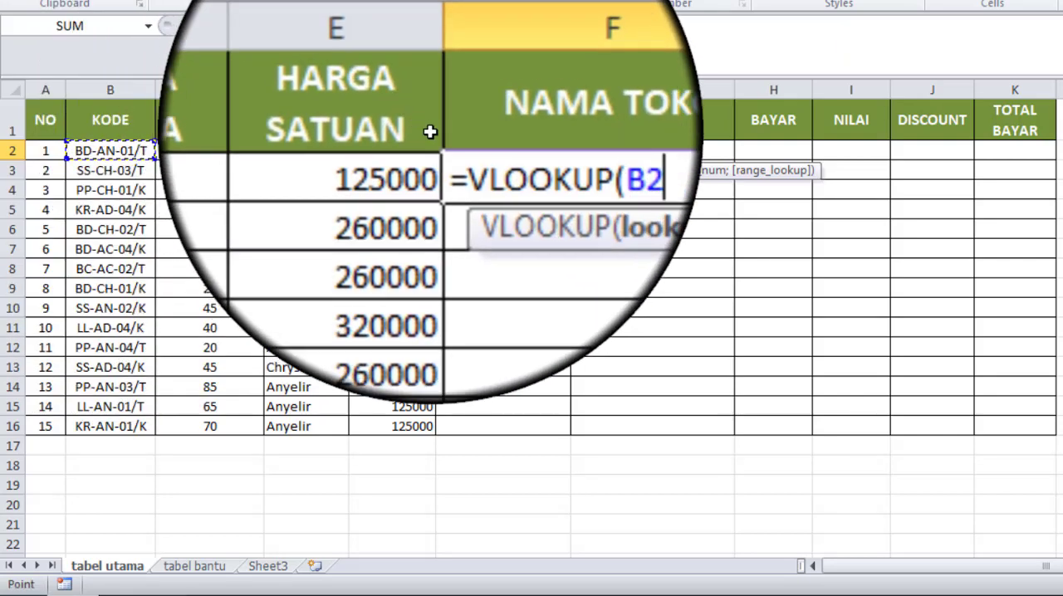
# Step: Wrap the B2 reference in the F2 formula in a LEFT function, making the lookup value LEFT(B2;2)
pyautogui.press('F2')
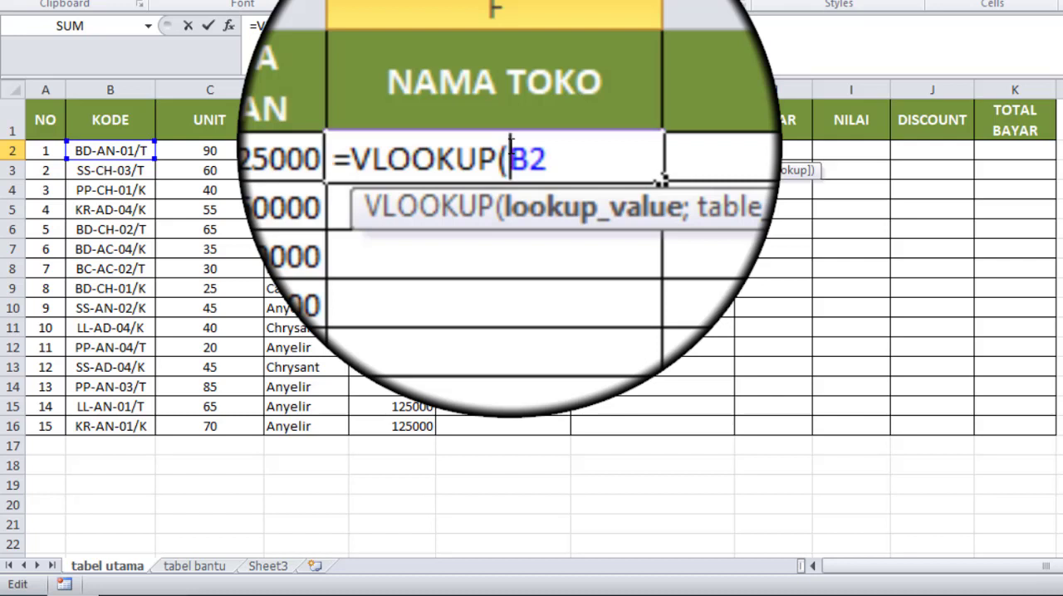
pyautogui.write('lef')
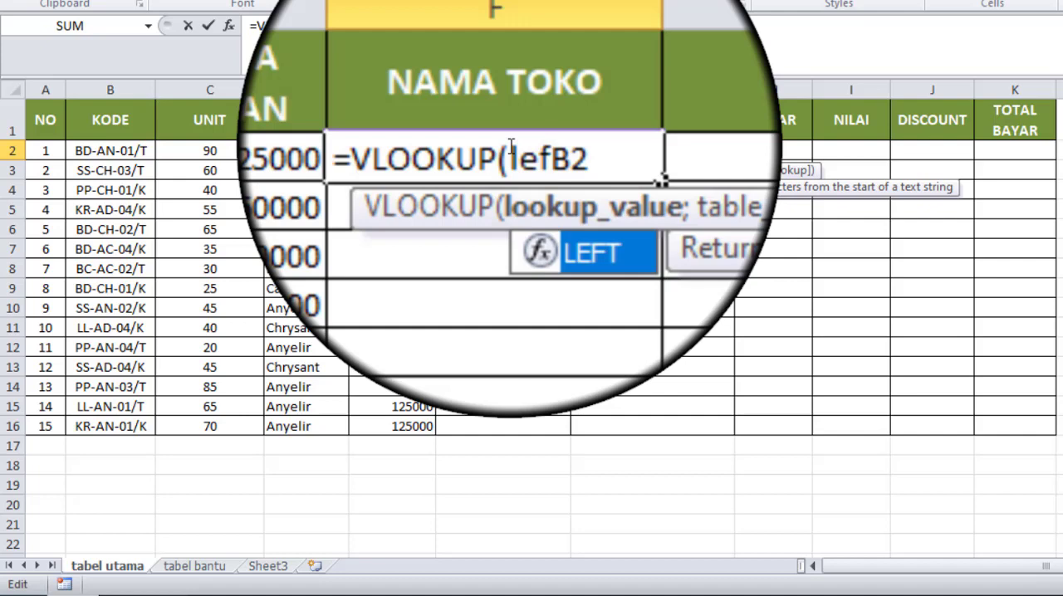
pyautogui.doubleClick(546, 196)
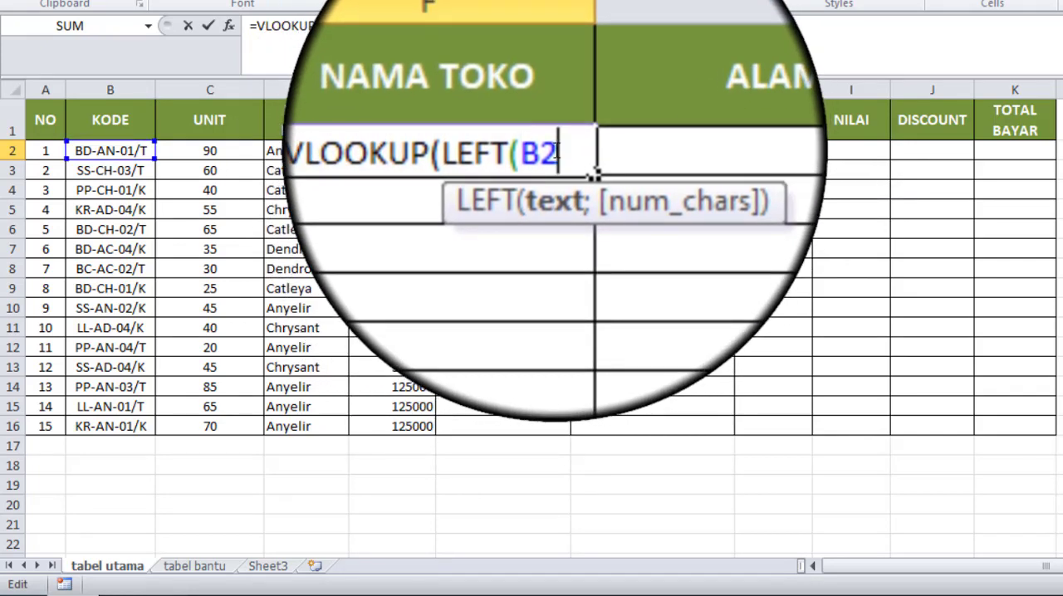
pyautogui.write(';')
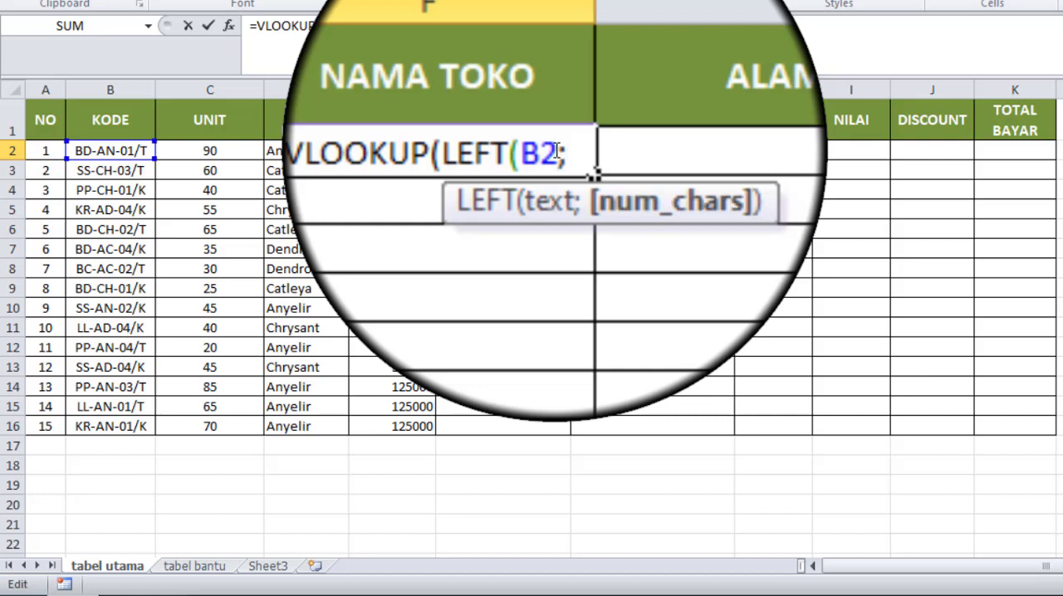
pyautogui.write('2')
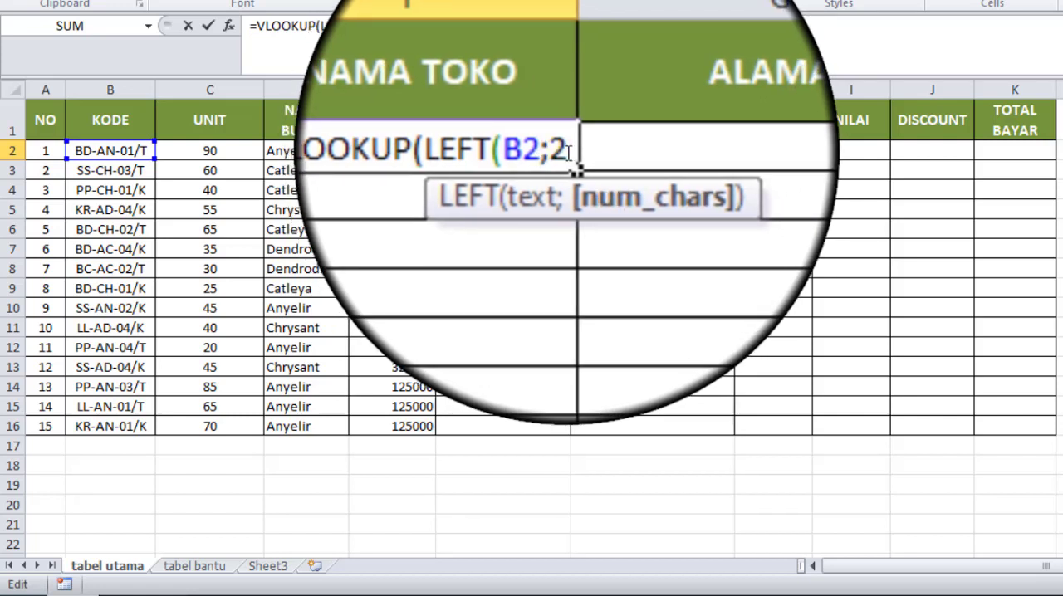
pyautogui.write(')')
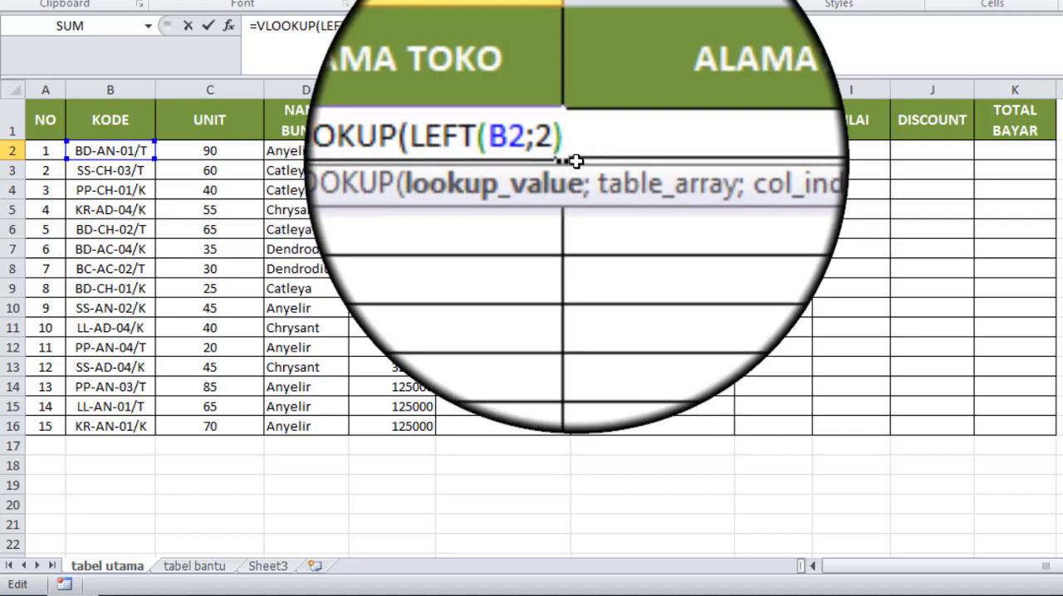
pyautogui.write(';')
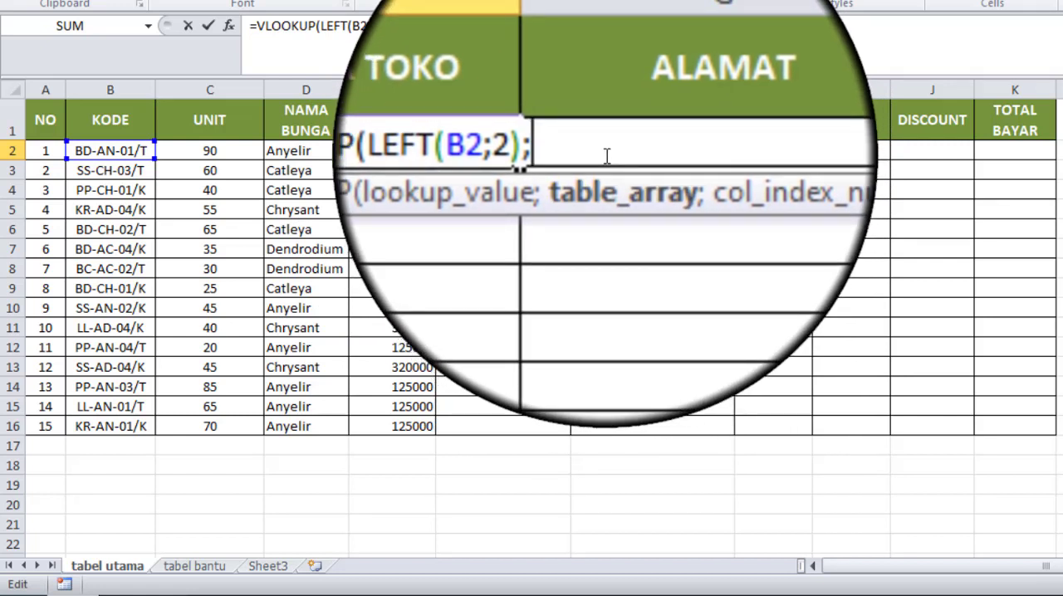
# Step: Complete the F2 VLOOKUP with table array tlangganan, column index 2 and FALSE, and fill the formula down to F16
pyautogui.write('tlang')
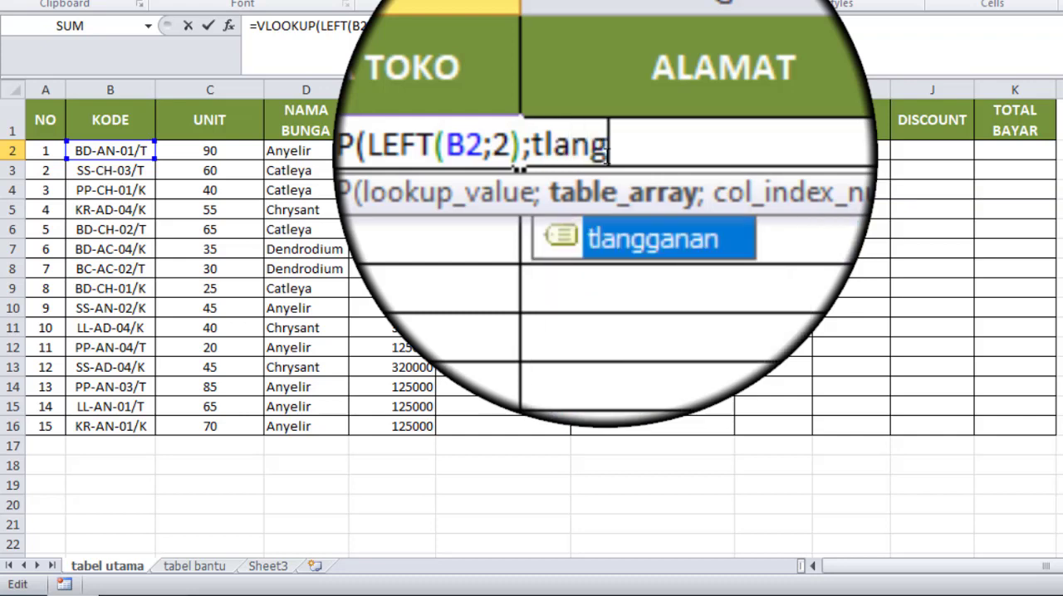
pyautogui.doubleClick(624, 150)
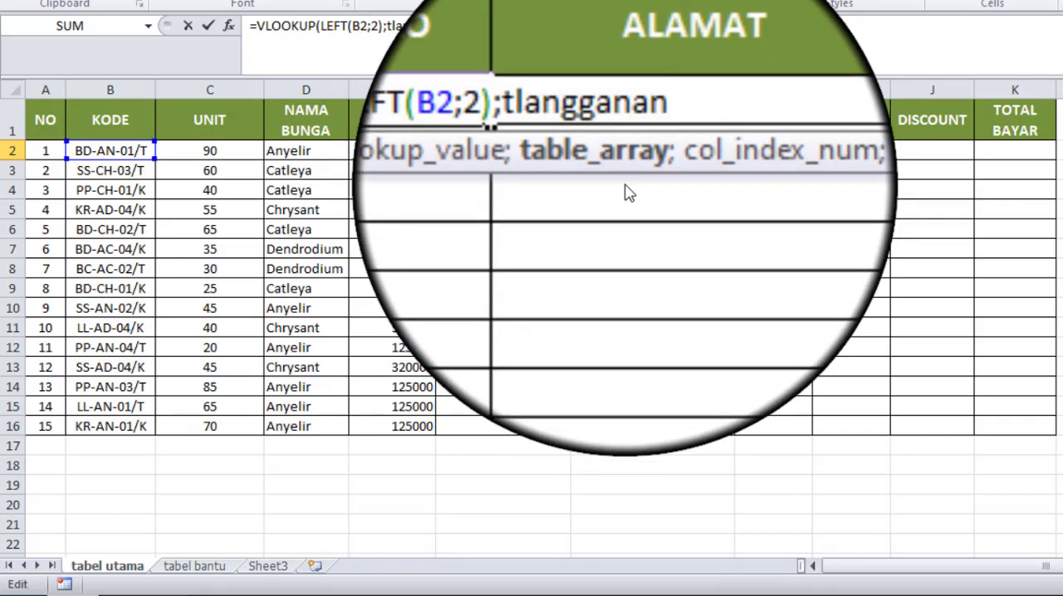
pyautogui.write(';')
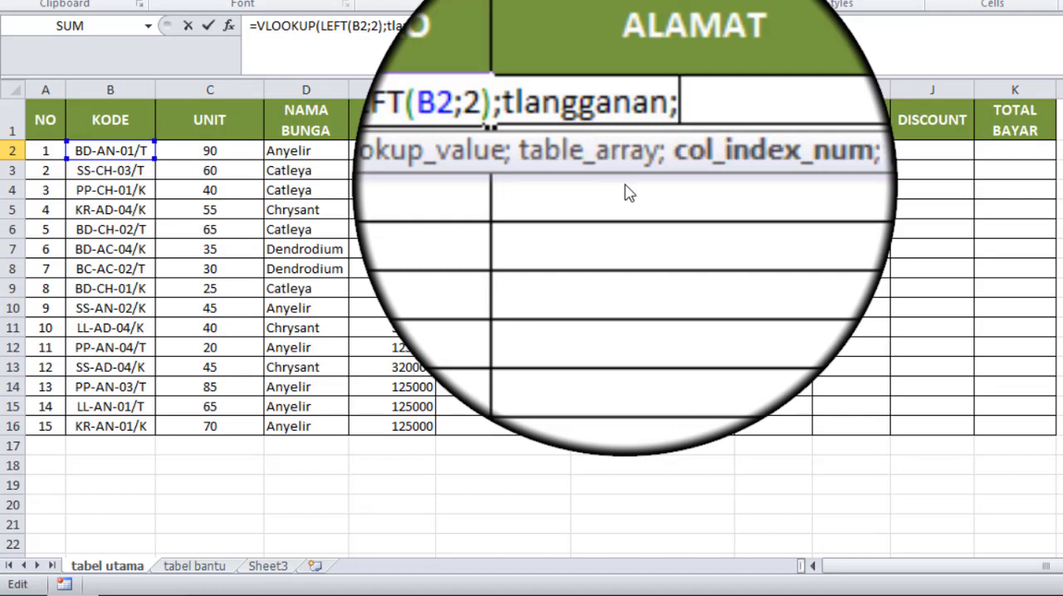
pyautogui.write('2')
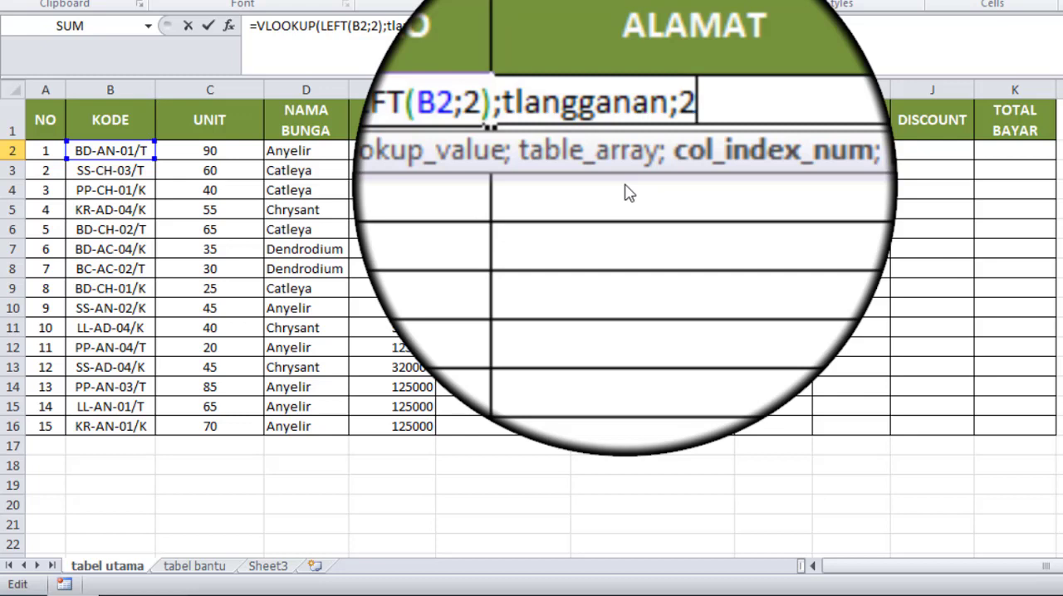
pyautogui.write(';')
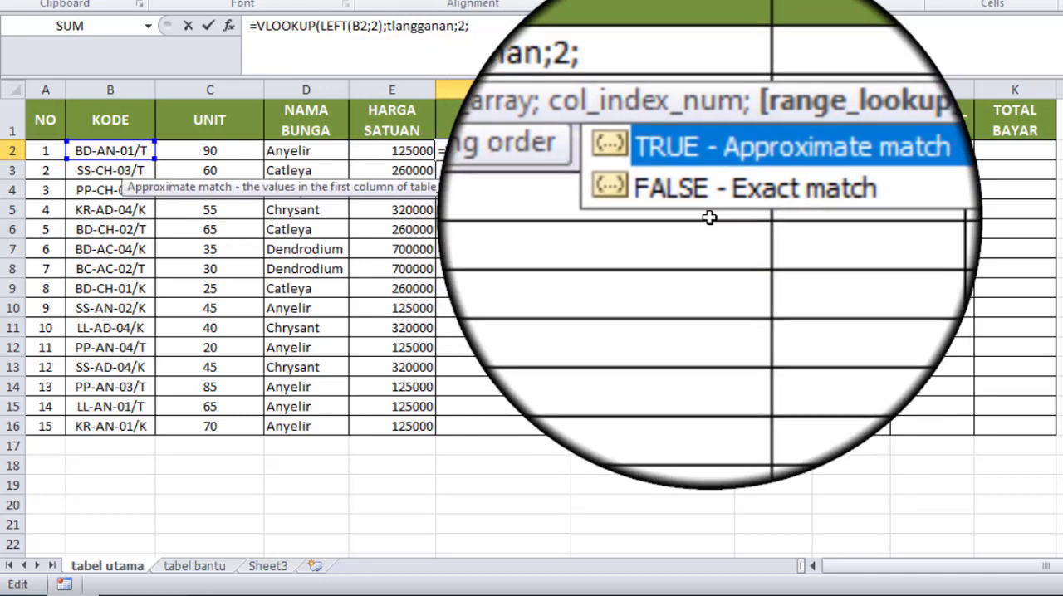
pyautogui.doubleClick(706, 218)
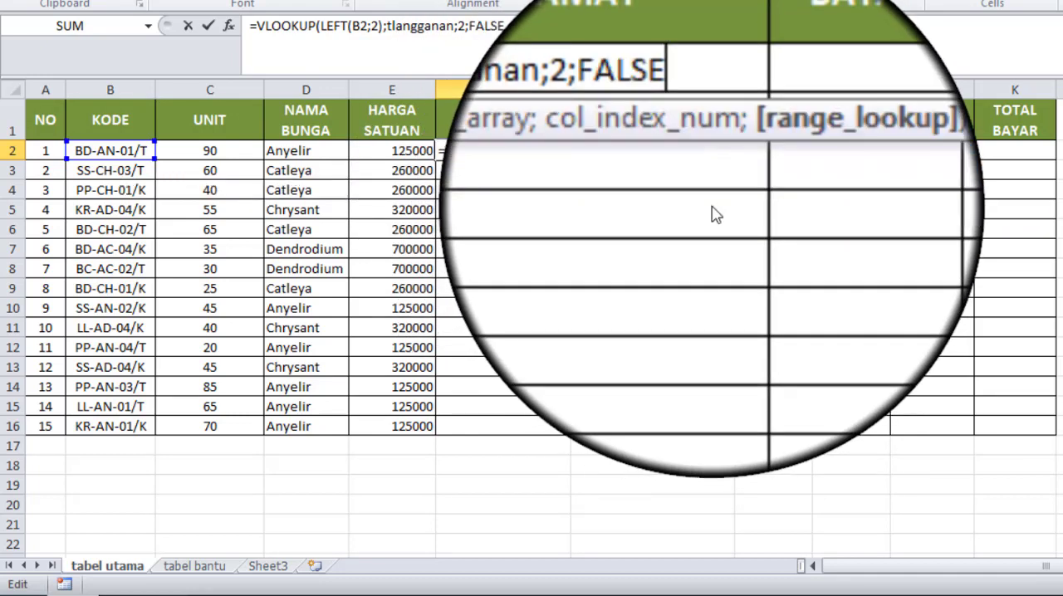
pyautogui.write(')')
pyautogui.press('Return')
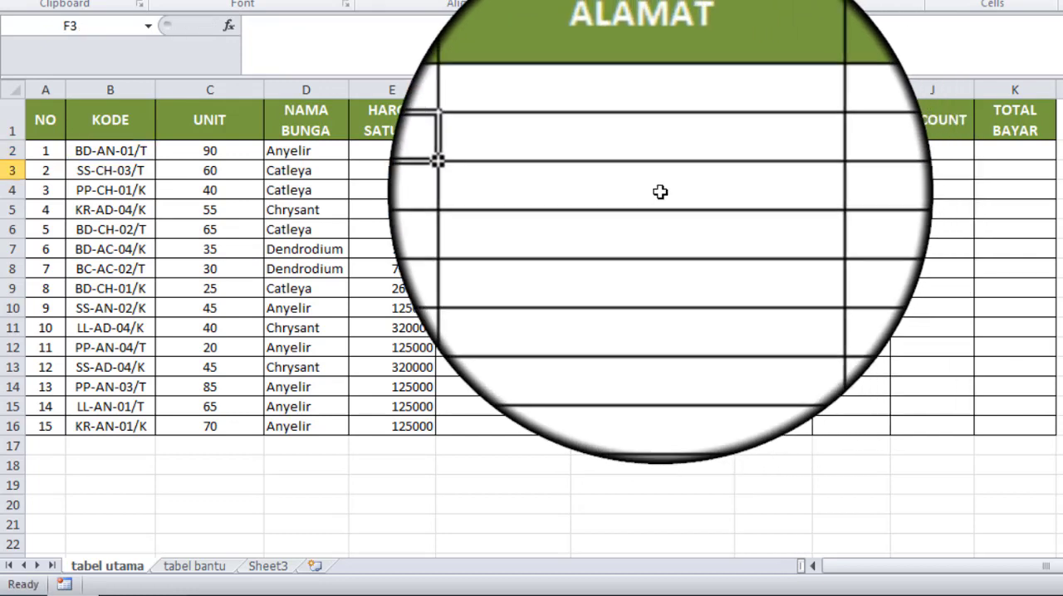
pyautogui.click(540, 150)
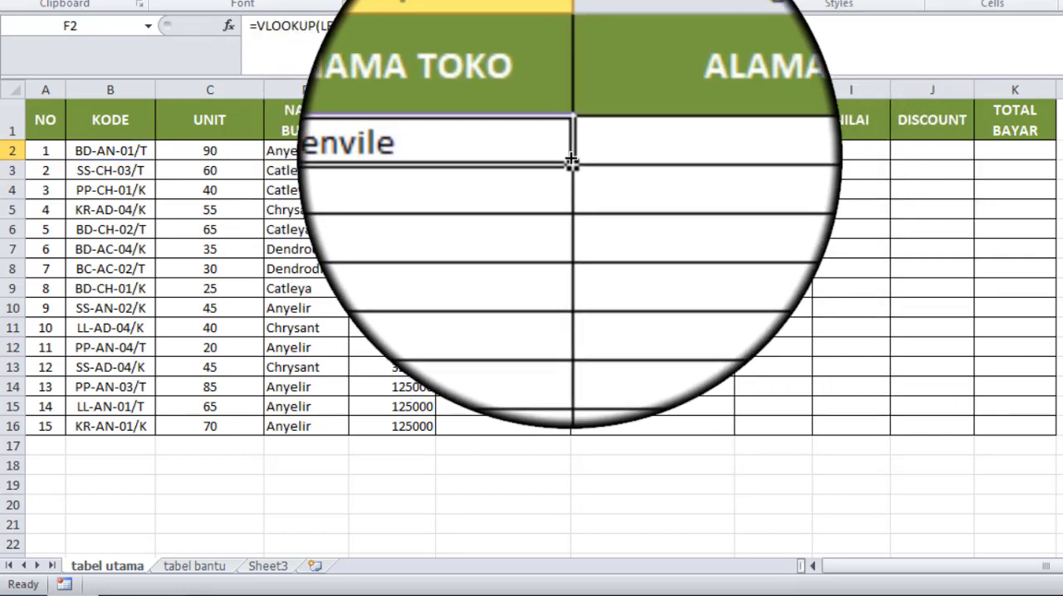
pyautogui.doubleClick(570, 159)
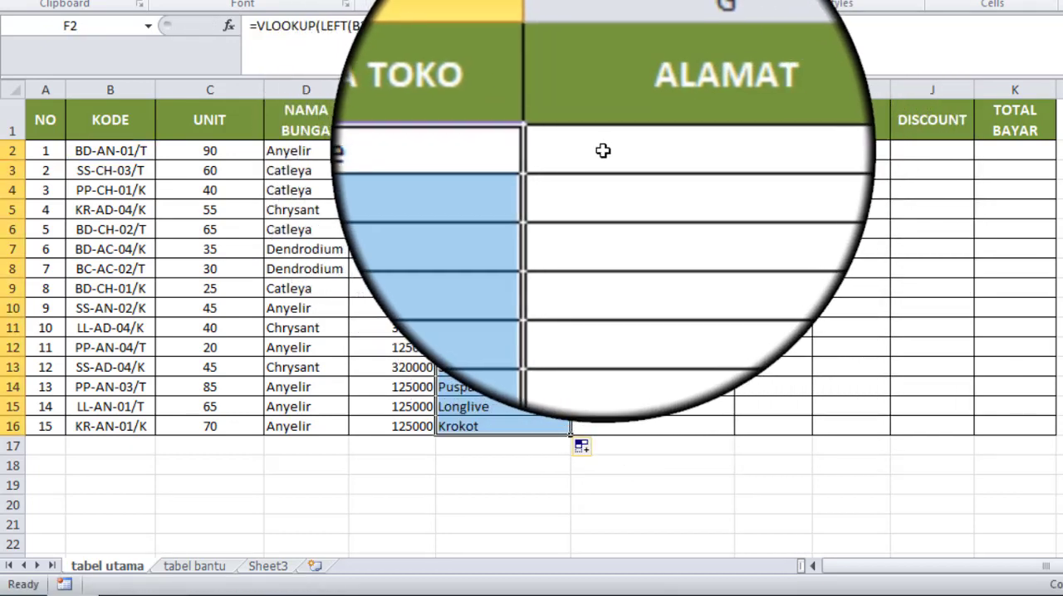
# Step: Copy the F2 formula into ALAMAT cell G2 and change its LEFT text reference to B2
pyautogui.click(602, 151)
pyautogui.click(520, 150)
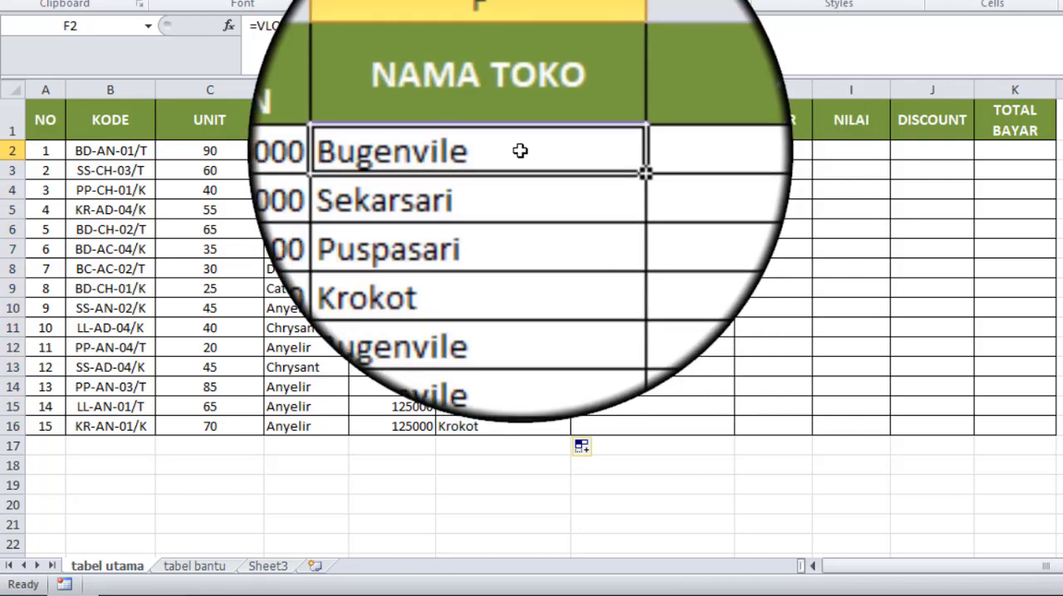
pyautogui.moveTo(573, 159); pyautogui.dragTo(669, 154)
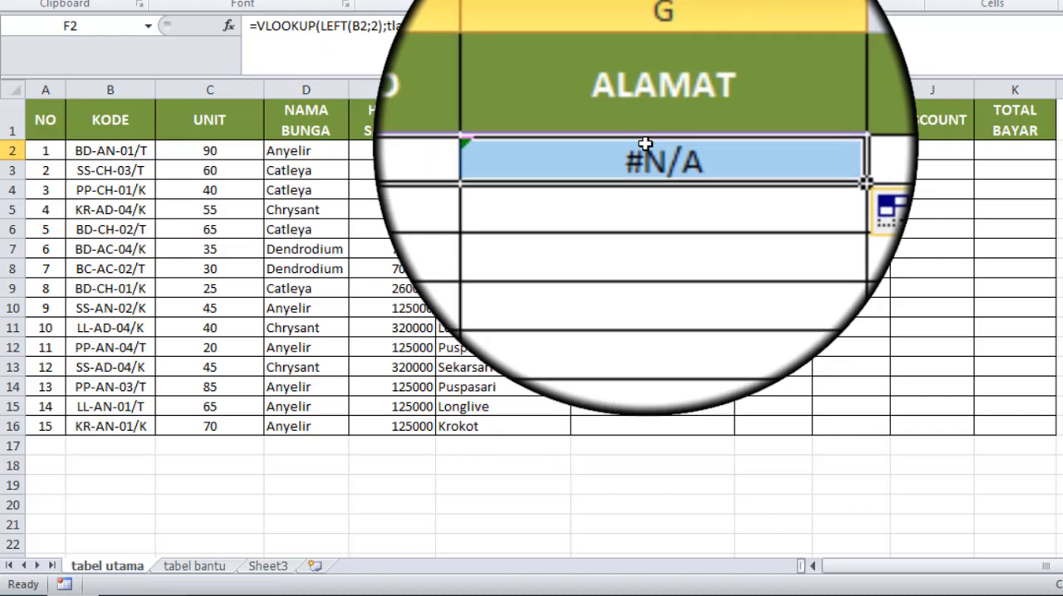
pyautogui.doubleClick(645, 144)
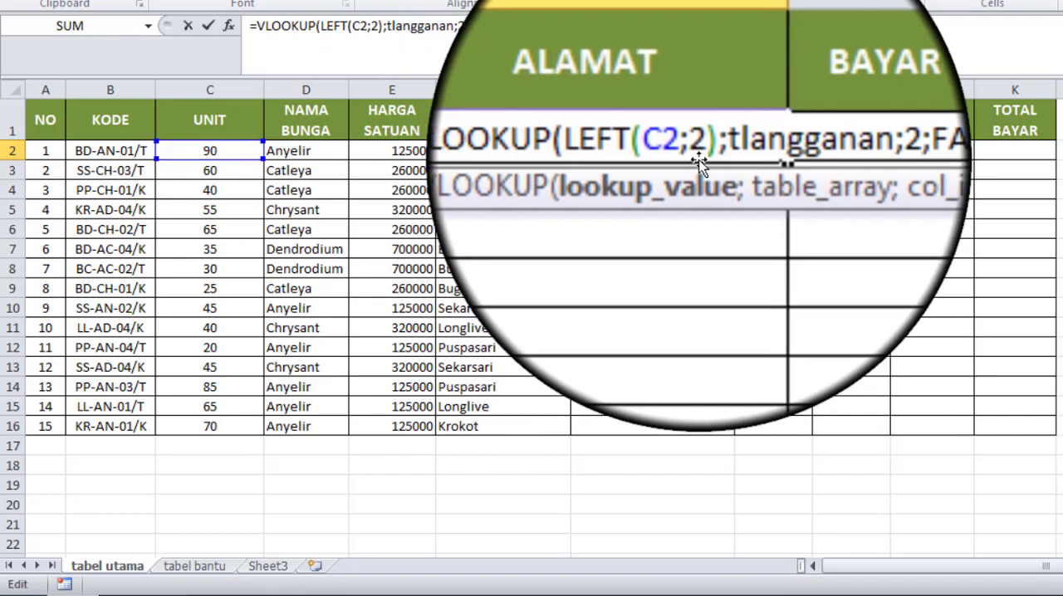
pyautogui.moveTo(677, 150); pyautogui.dragTo(690, 150)
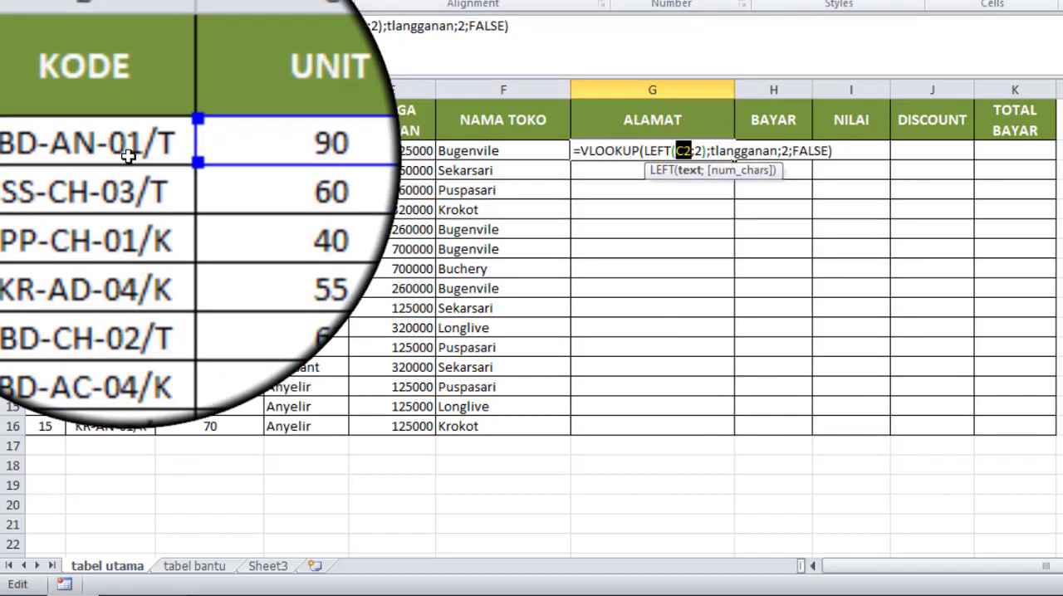
pyautogui.click(129, 157)
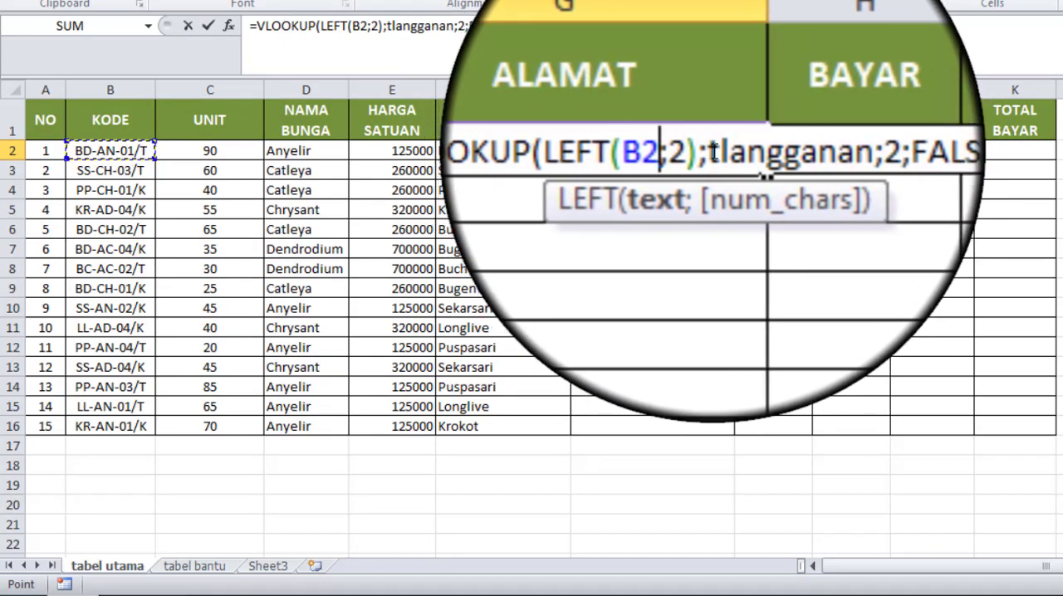
# Step: Set the column index in the G2 VLOOKUP formula to 3 and fill the formula down to G16
pyautogui.click(757, 146)
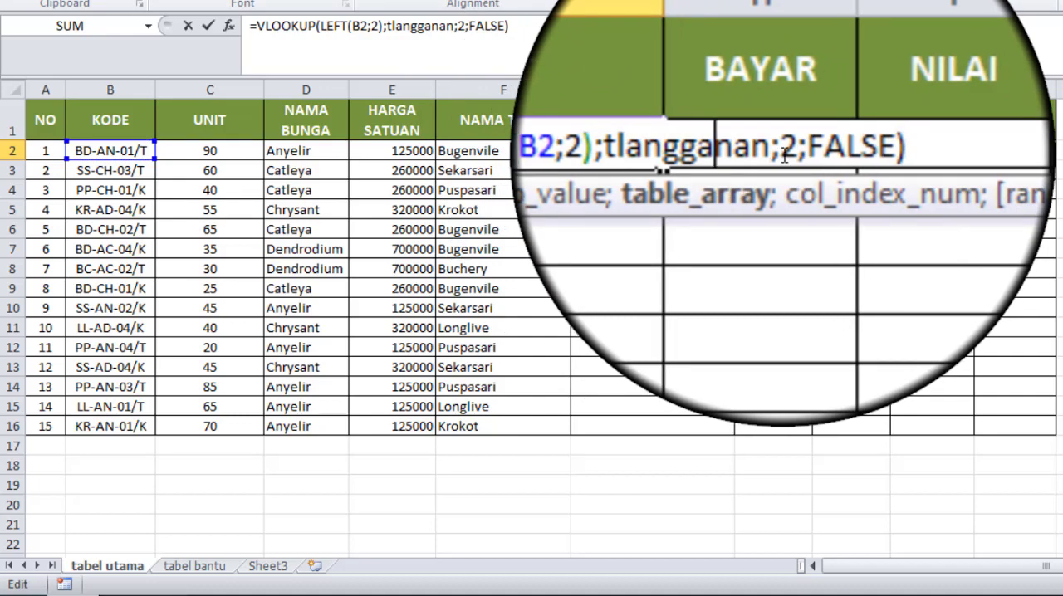
pyautogui.doubleClick(783, 144)
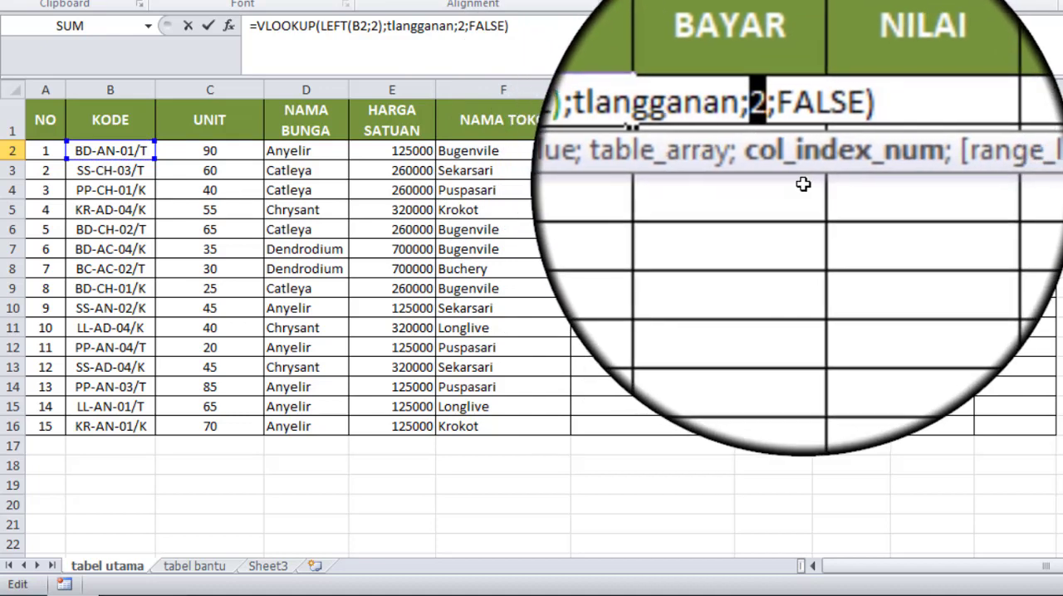
pyautogui.write('3')
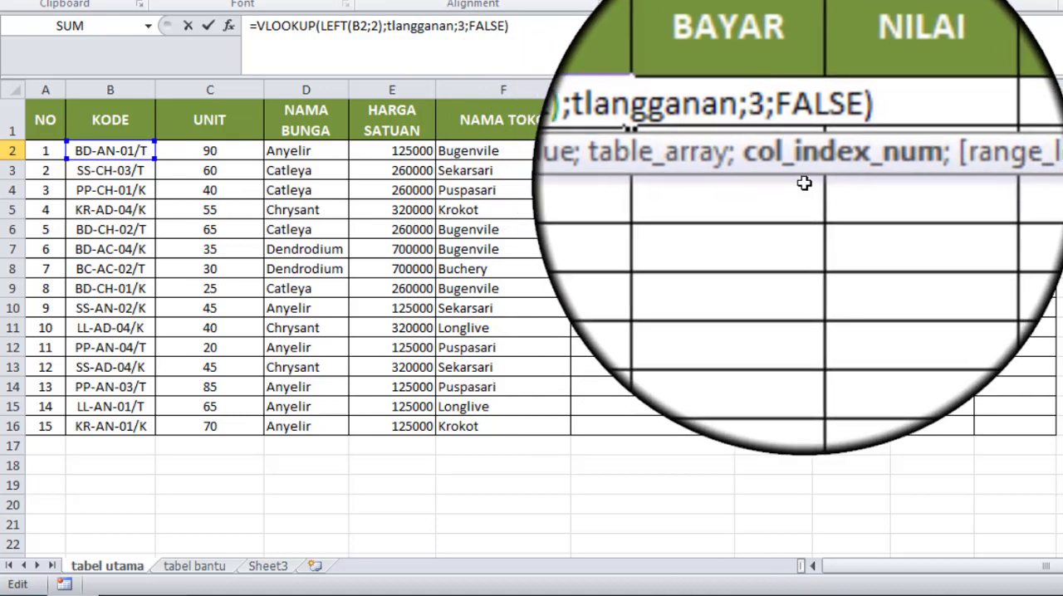
pyautogui.press('Return')
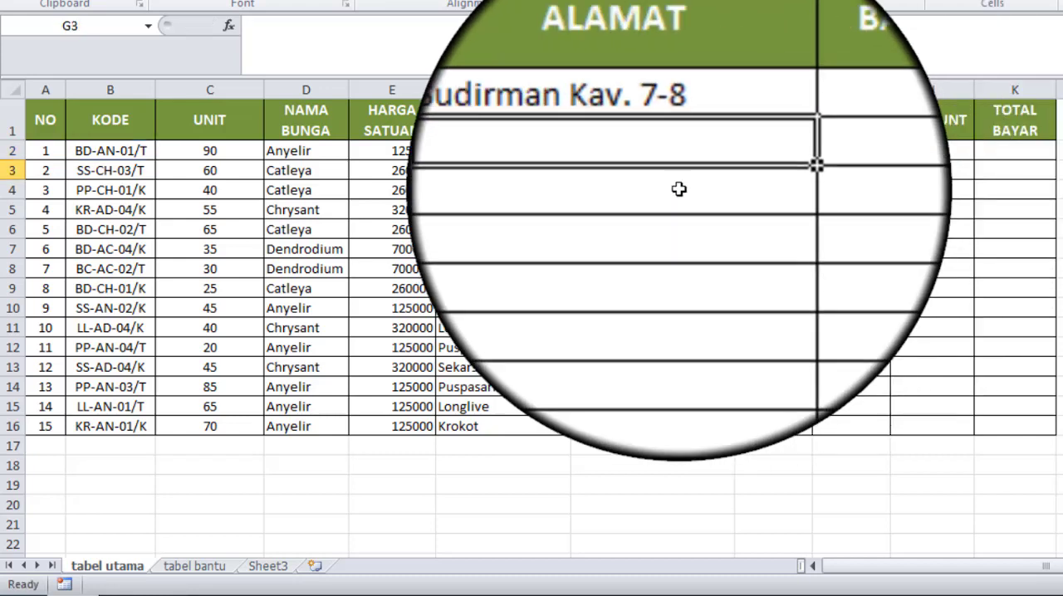
pyautogui.click(679, 151)
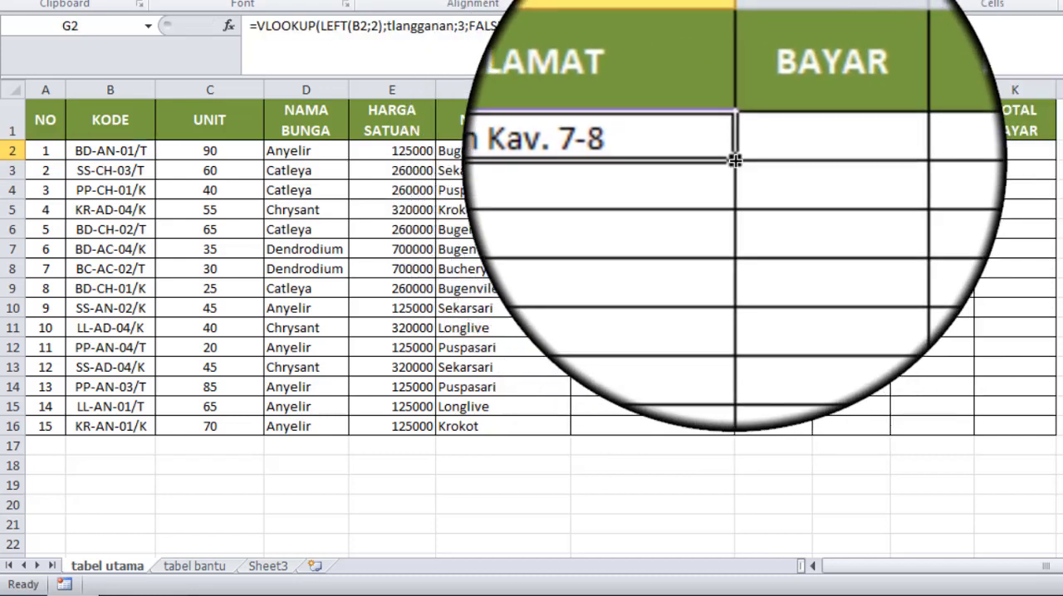
pyautogui.doubleClick(734, 161)
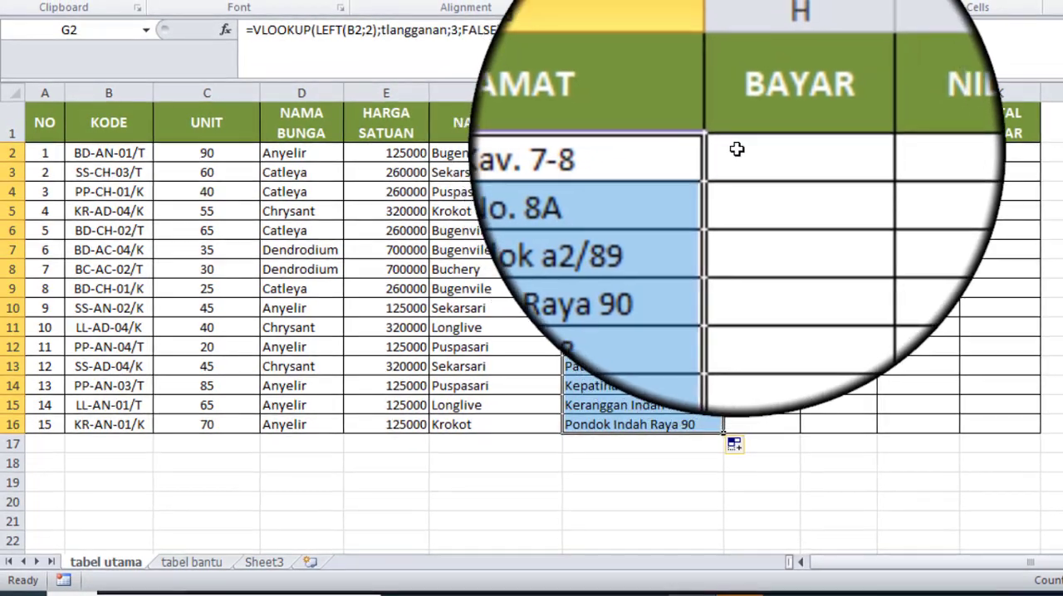
# Step: Start an IF formula in BAYAR cell H2 with KODE cell B2 as the reference in its logical test
pyautogui.click(771, 150)
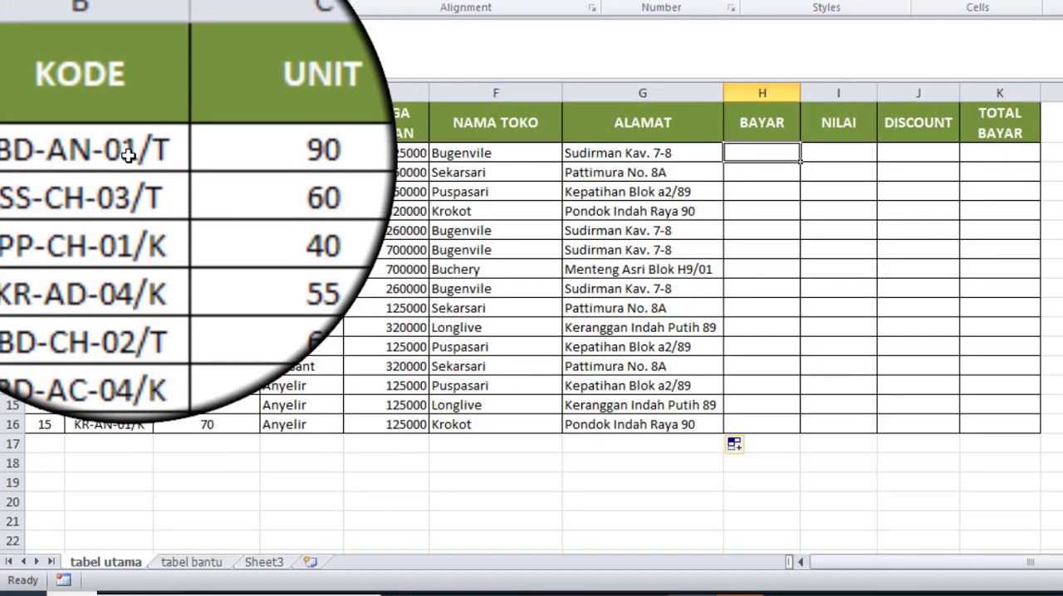
pyautogui.click(129, 155)
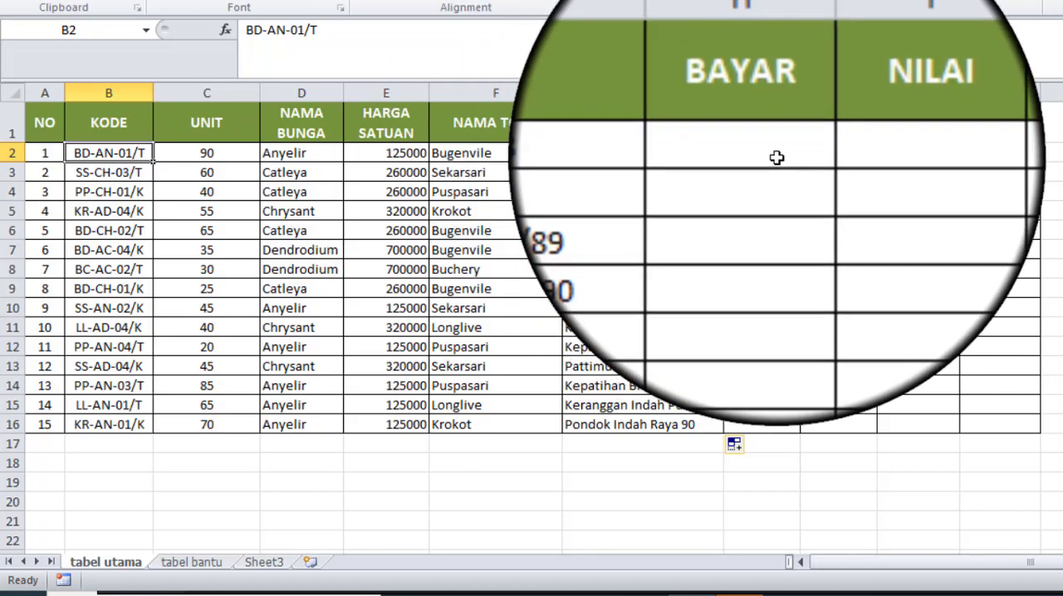
pyautogui.click(776, 157)
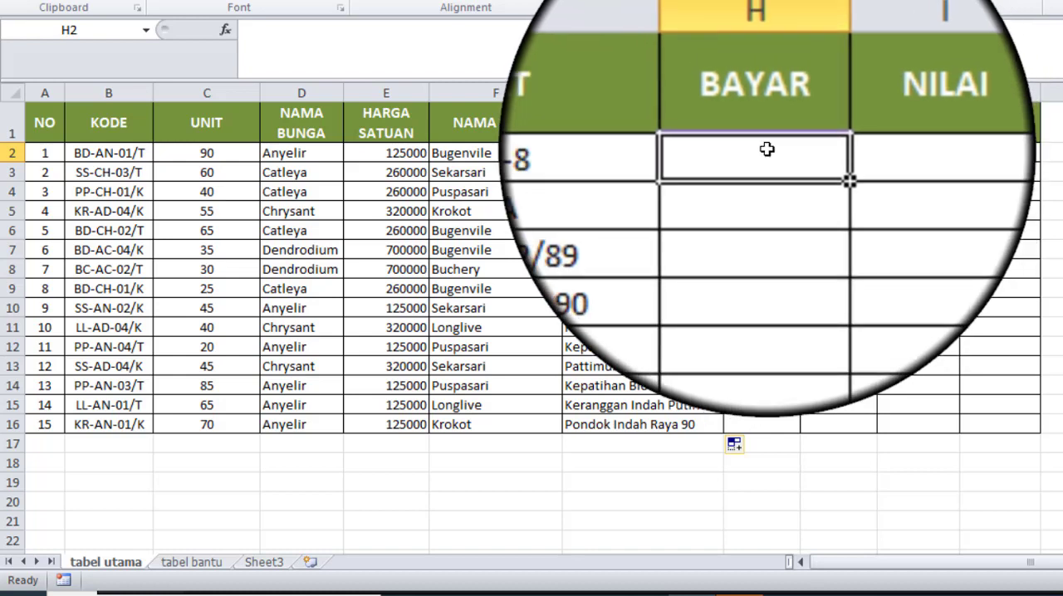
pyautogui.write('=')
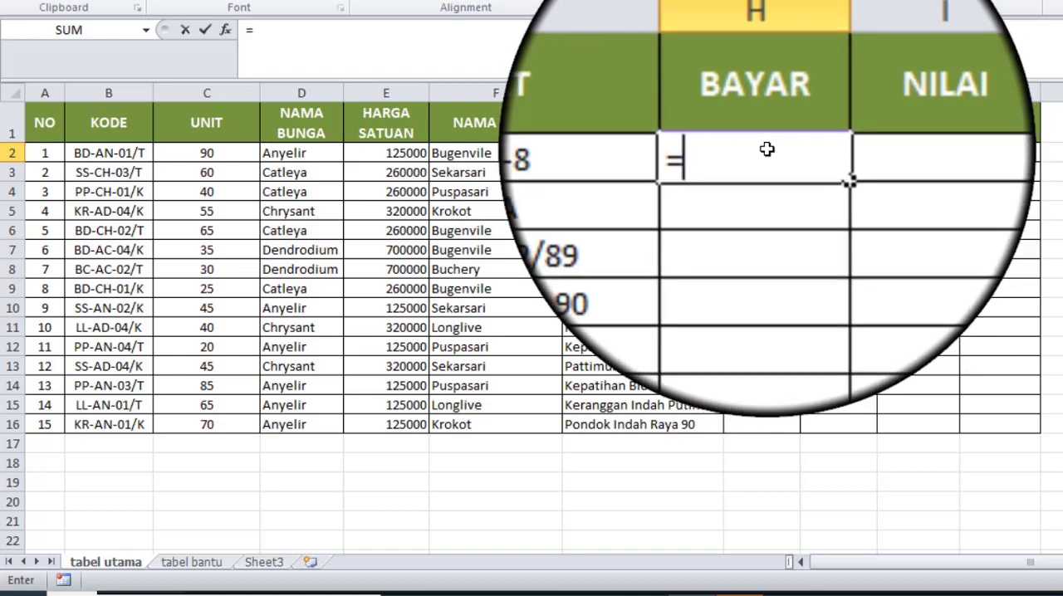
pyautogui.write('i')
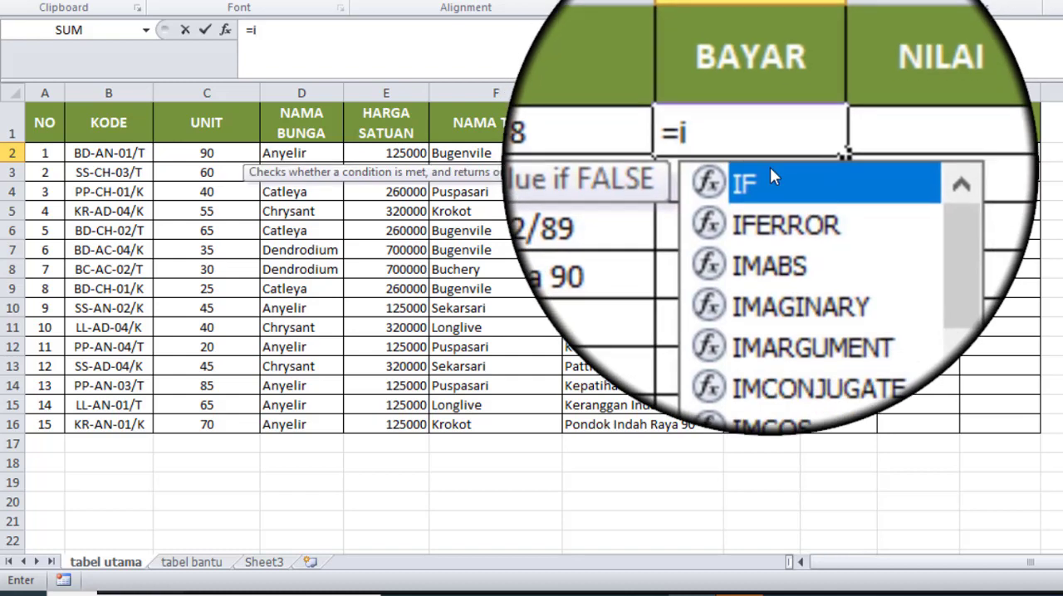
pyautogui.doubleClick(772, 181)
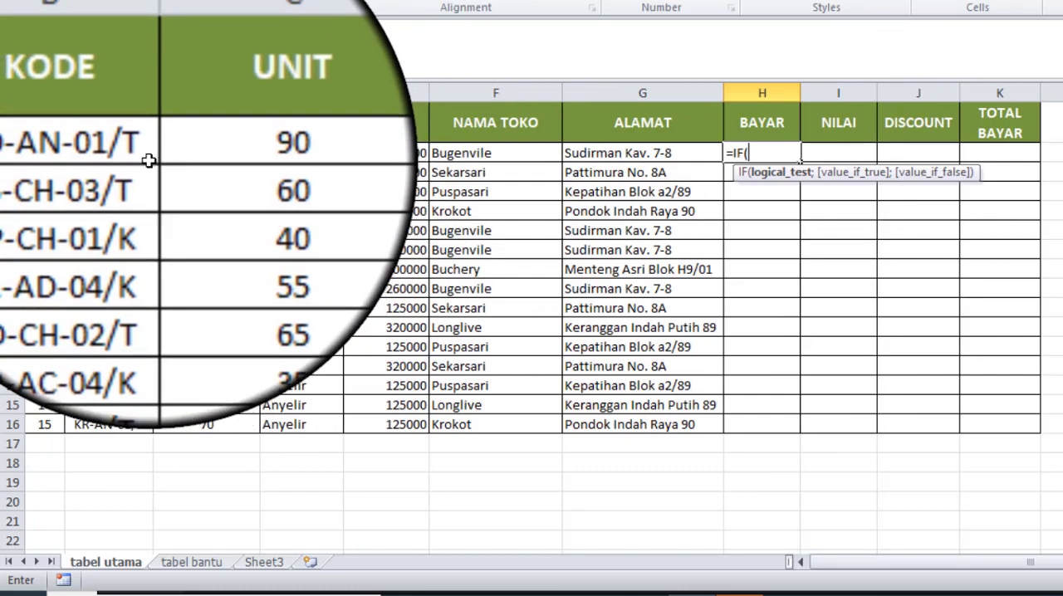
pyautogui.click(140, 153)
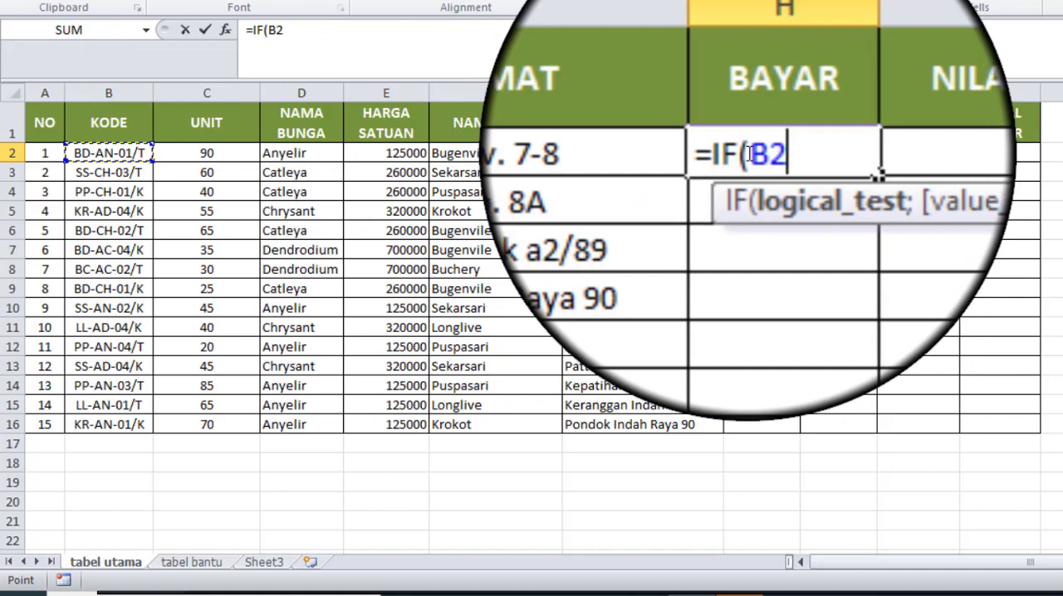
# Step: Wrap the B2 reference in a RIGHT function with 1 character and compare it with "T", making the test RIGHT(B2;1)="T"
pyautogui.click(747, 153)
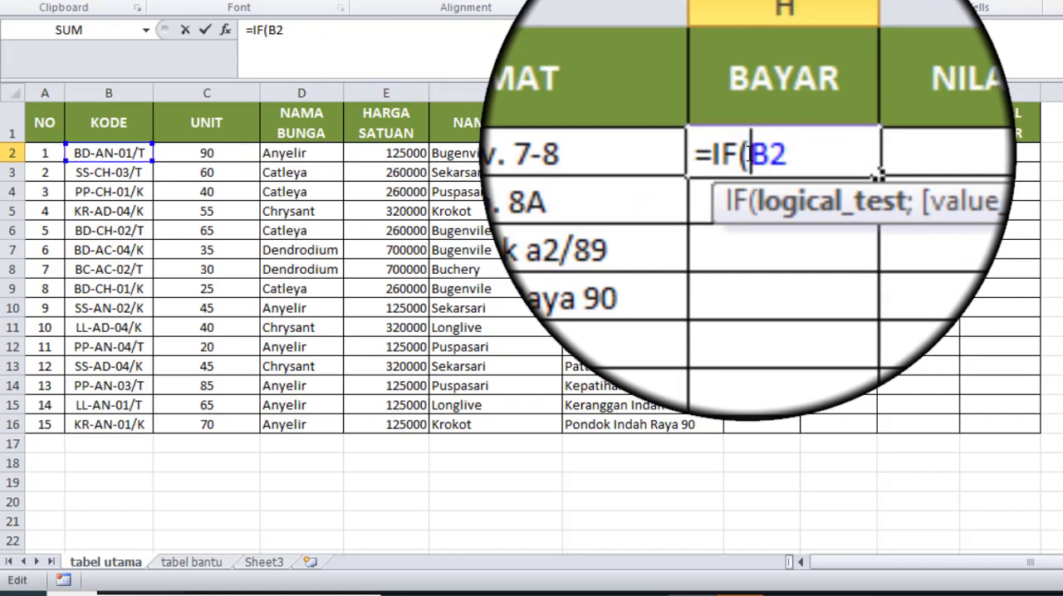
pyautogui.write('rig')
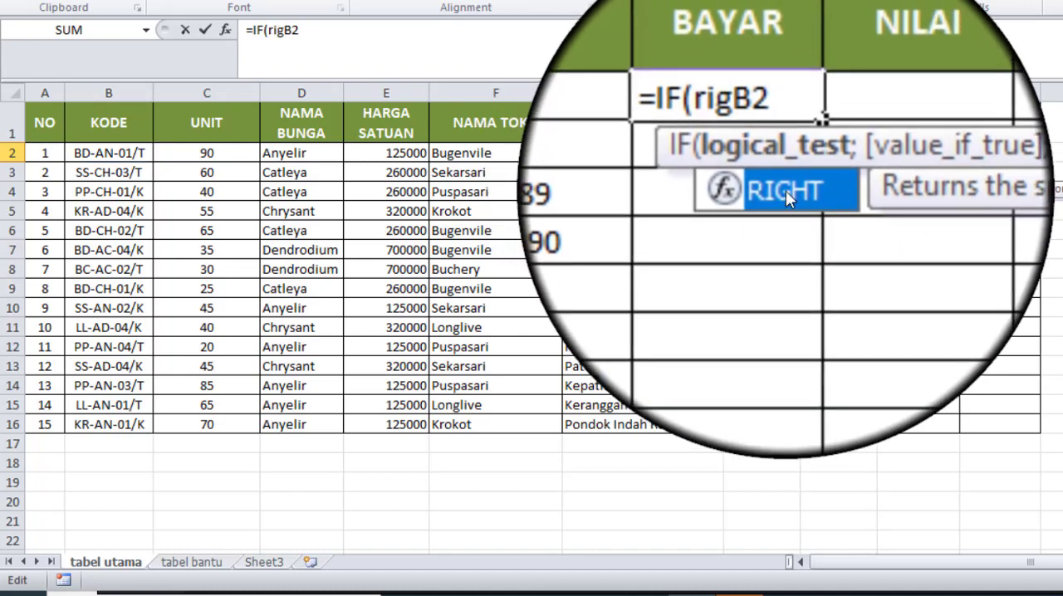
pyautogui.doubleClick(785, 190)
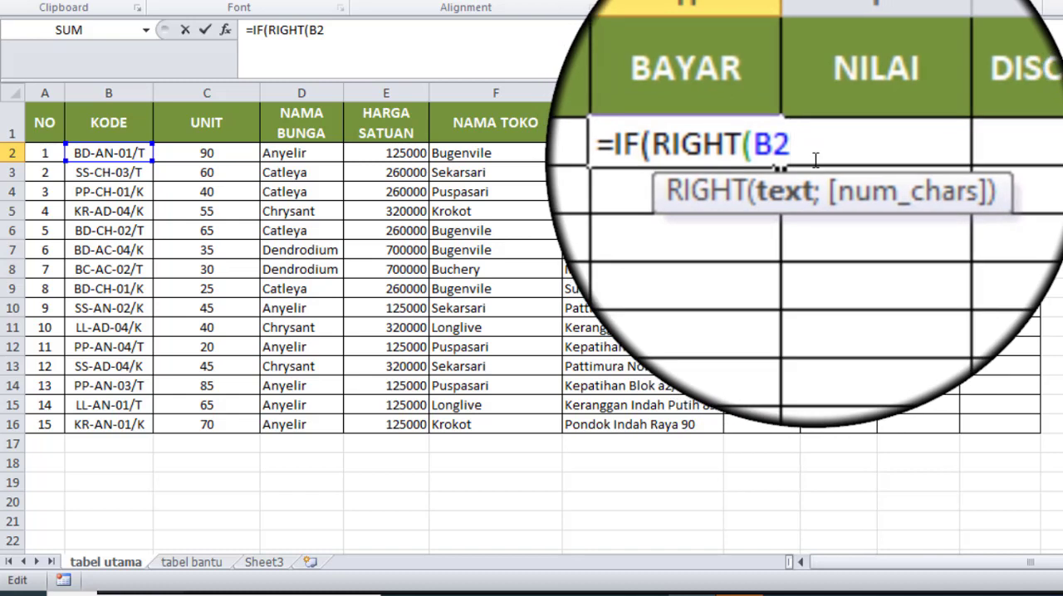
pyautogui.write(';')
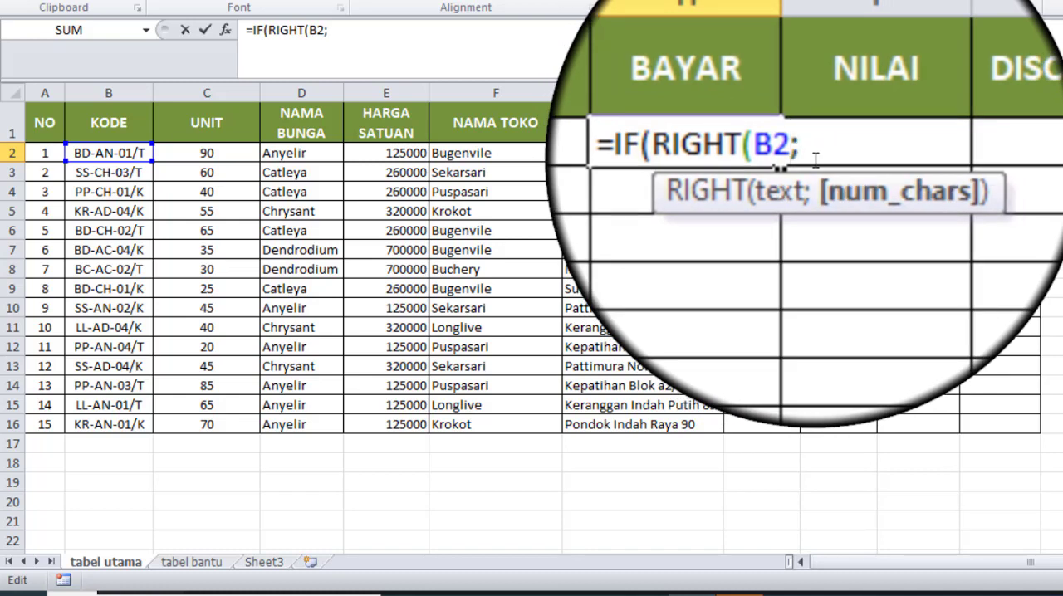
pyautogui.write('1)="T')
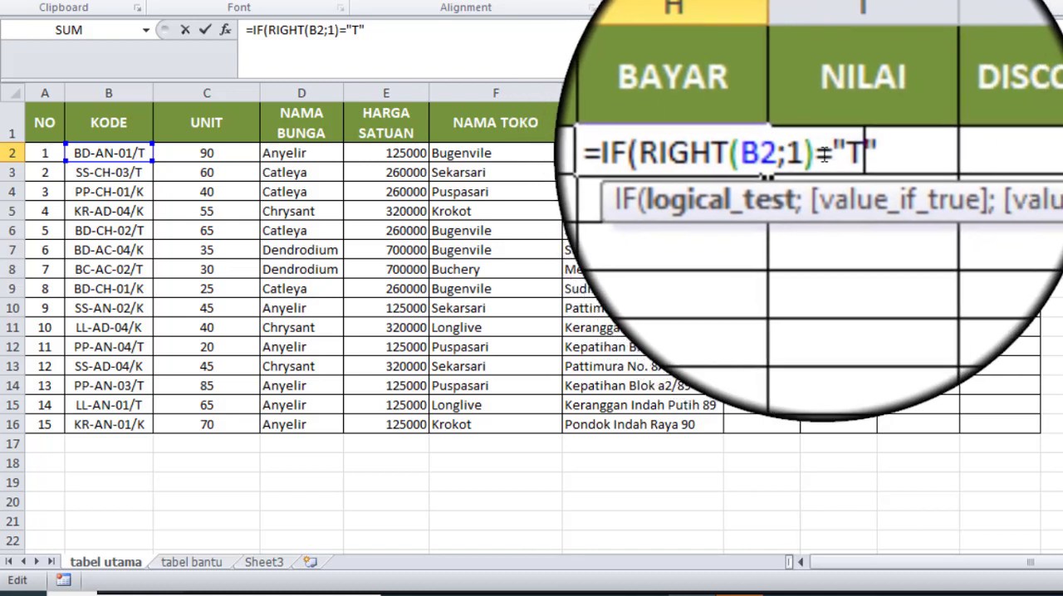
# Step: Set "Tunai" as the value if true in the H2 IF formula
pyautogui.click(849, 154)
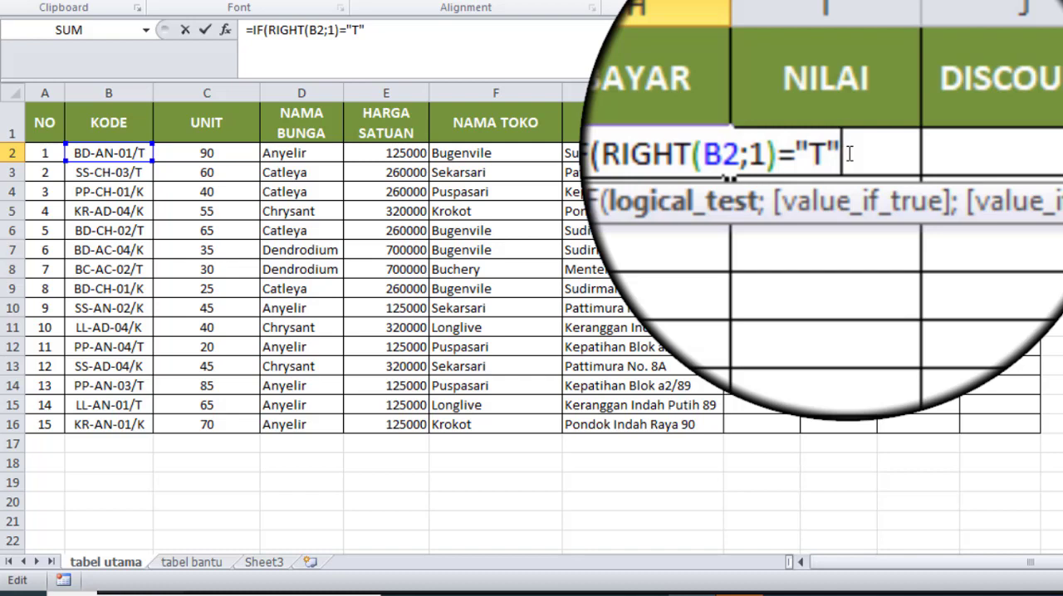
pyautogui.write(';1)="T";')
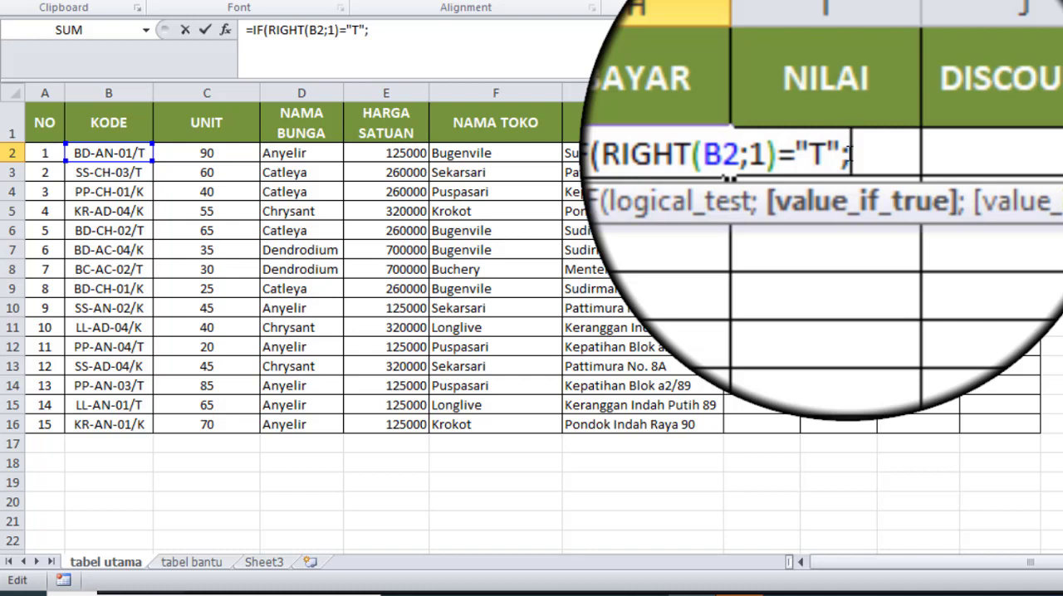
pyautogui.write('""')
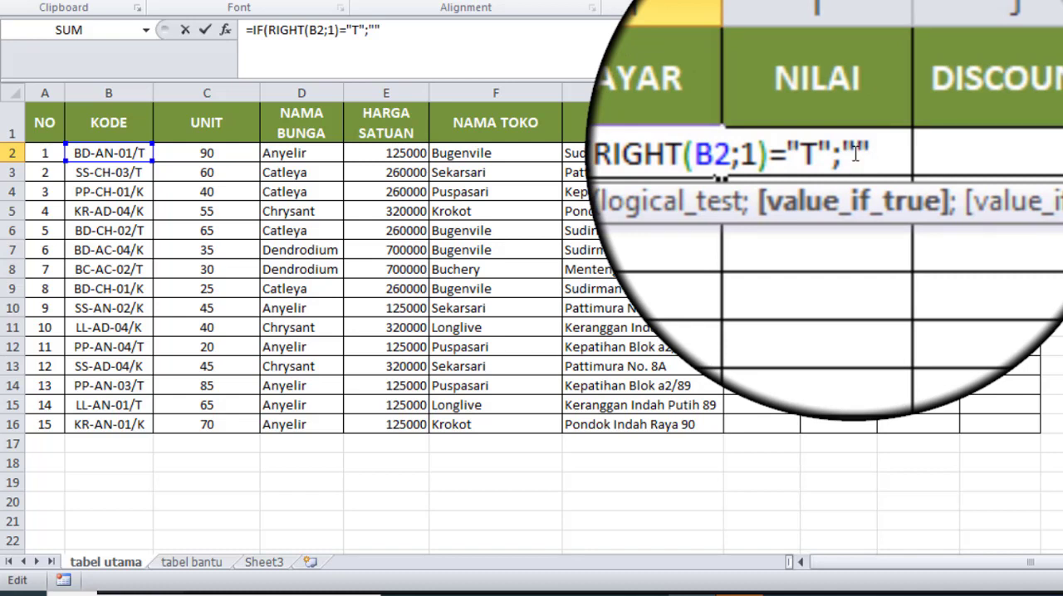
pyautogui.write('Tunai')
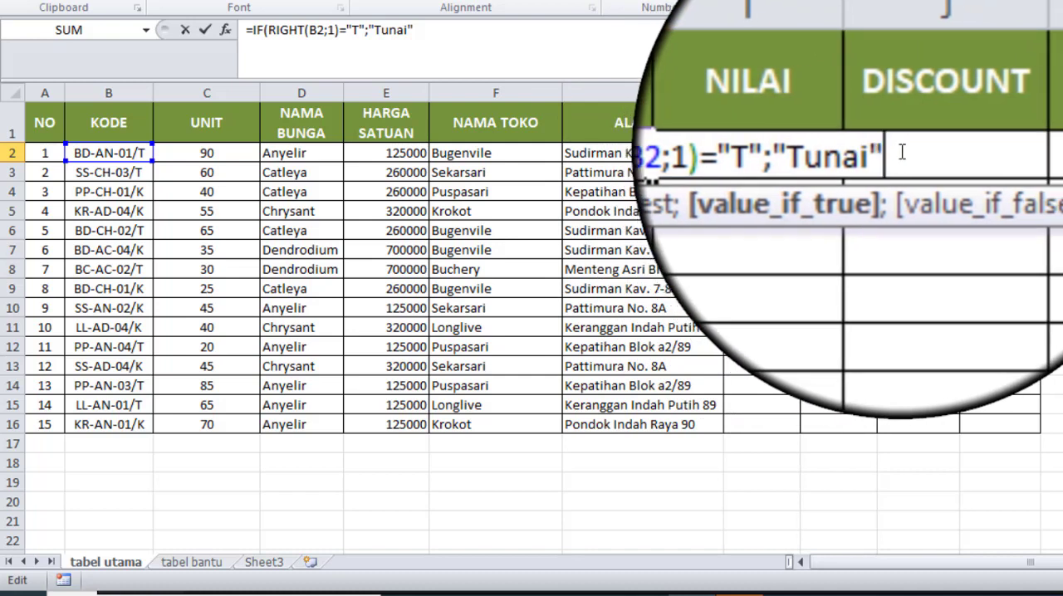
# Step: Set "Kredit" as the value if false and complete the H2 IF formula
pyautogui.write(';')
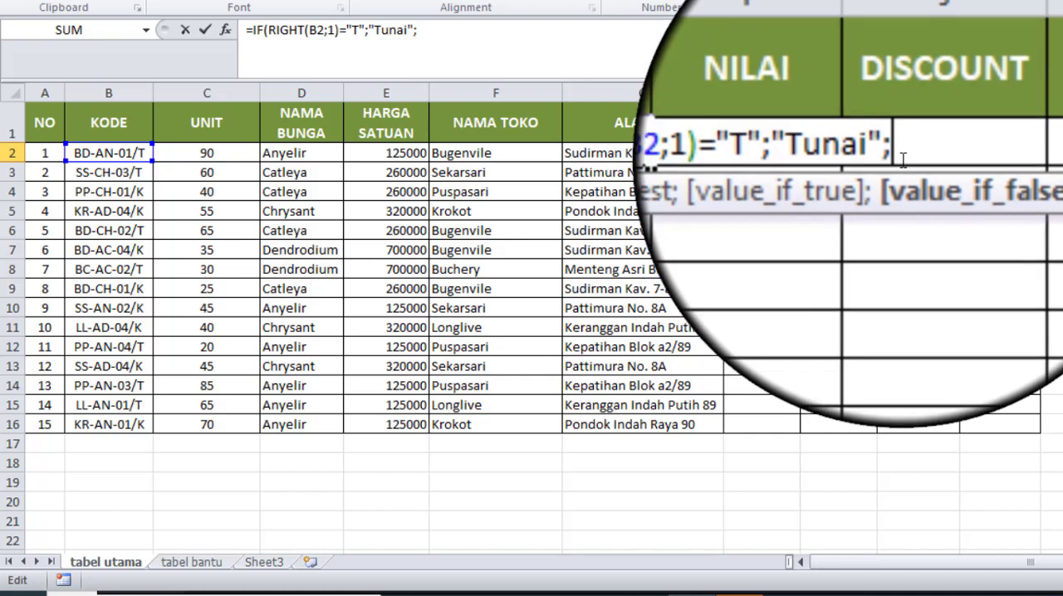
pyautogui.write('"')
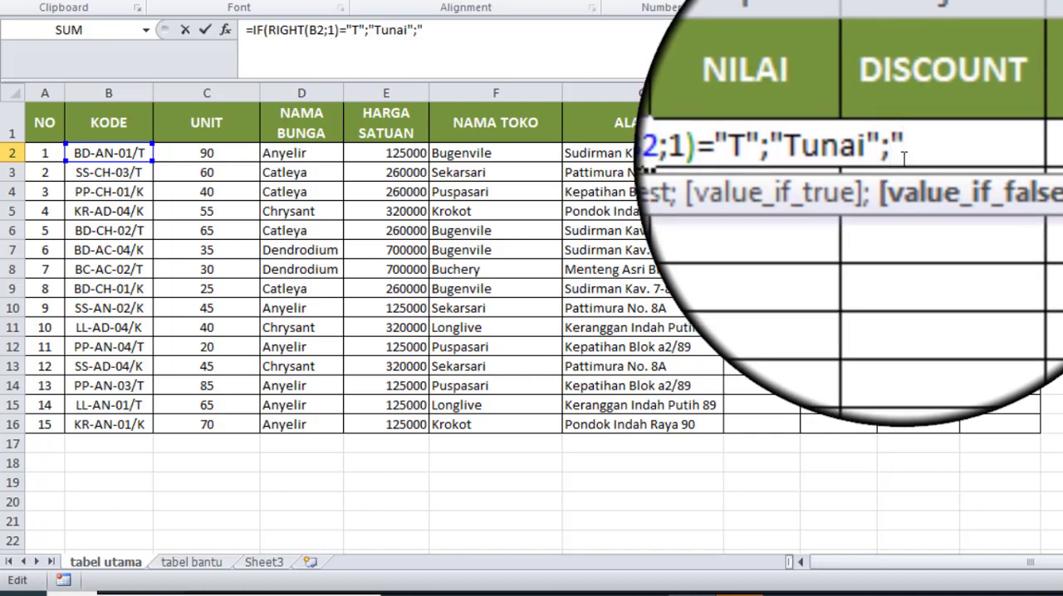
pyautogui.write('Kredit')
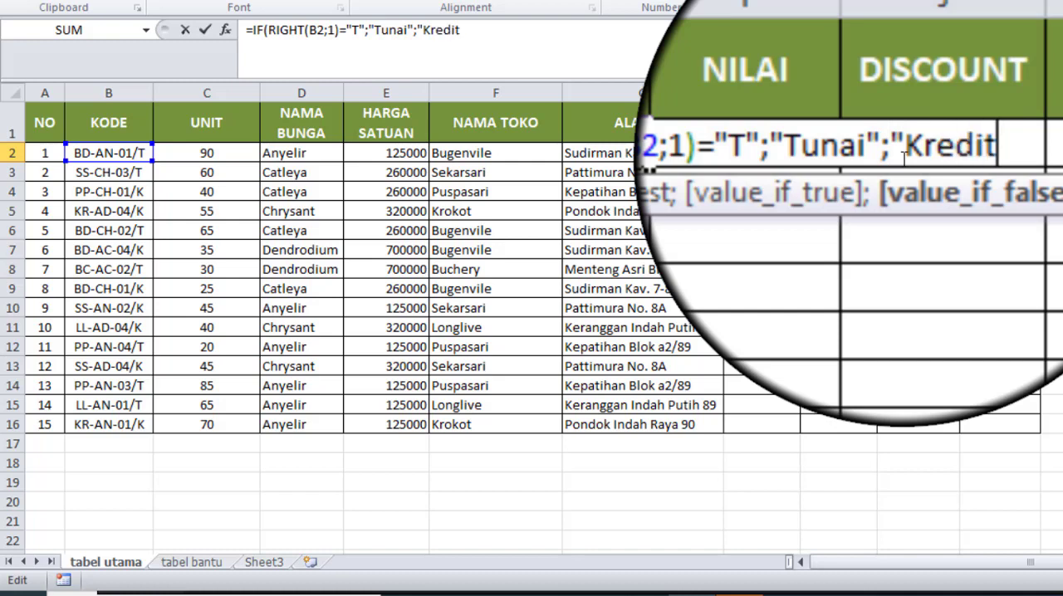
pyautogui.write('"')
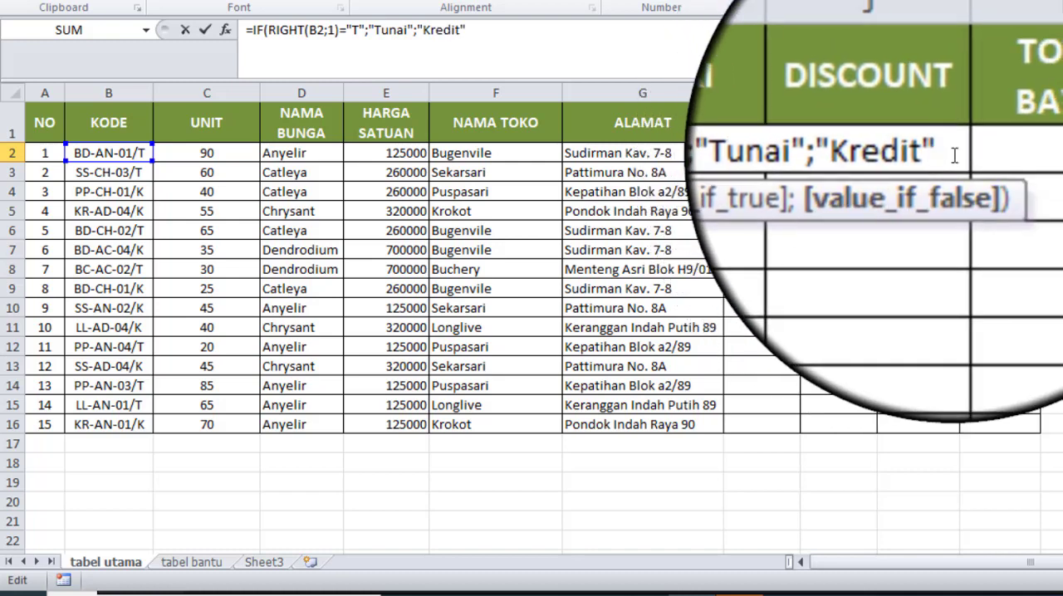
pyautogui.write(')')
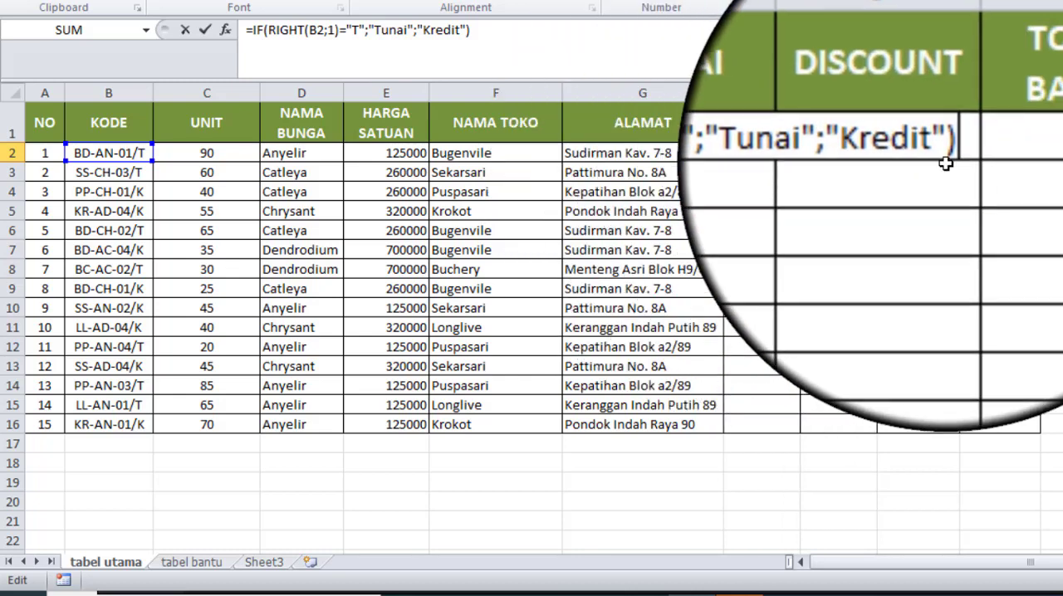
pyautogui.press('Return')
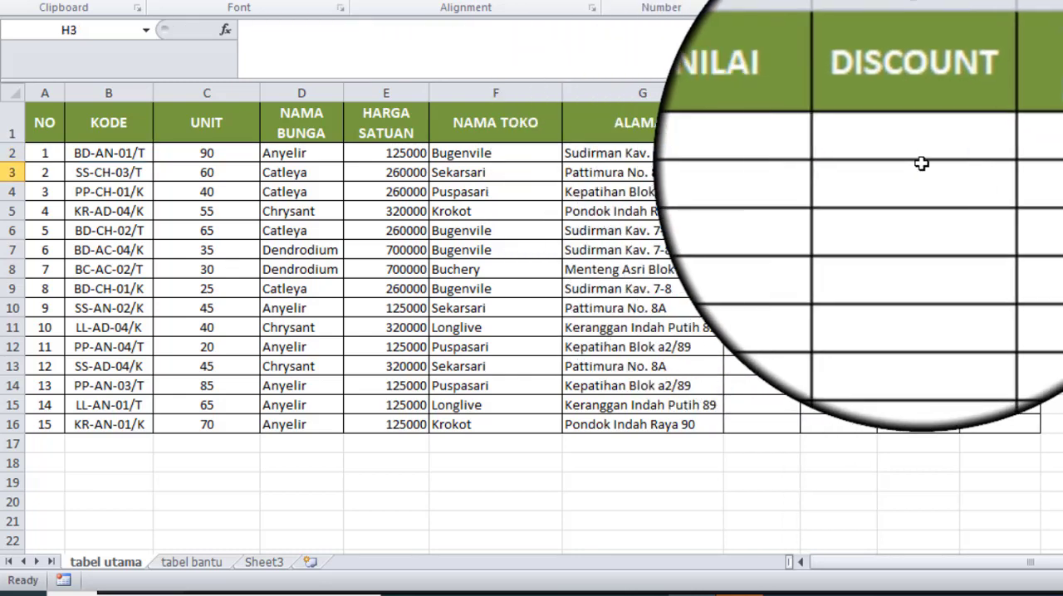
# Step: Fill the BAYAR formula from H2 down to H16
pyautogui.click(785, 157)
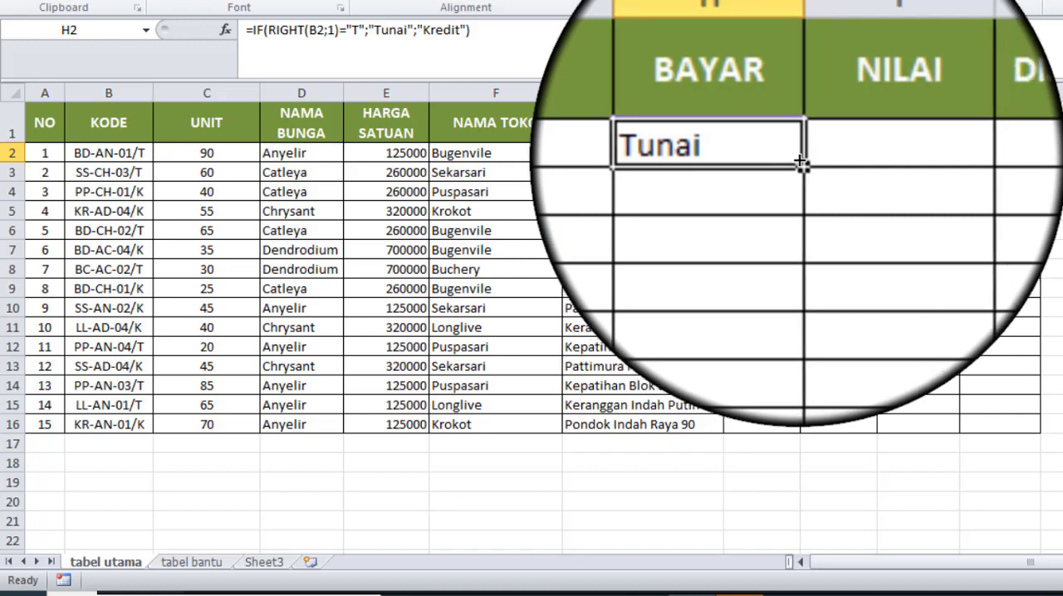
pyautogui.doubleClick(799, 163)
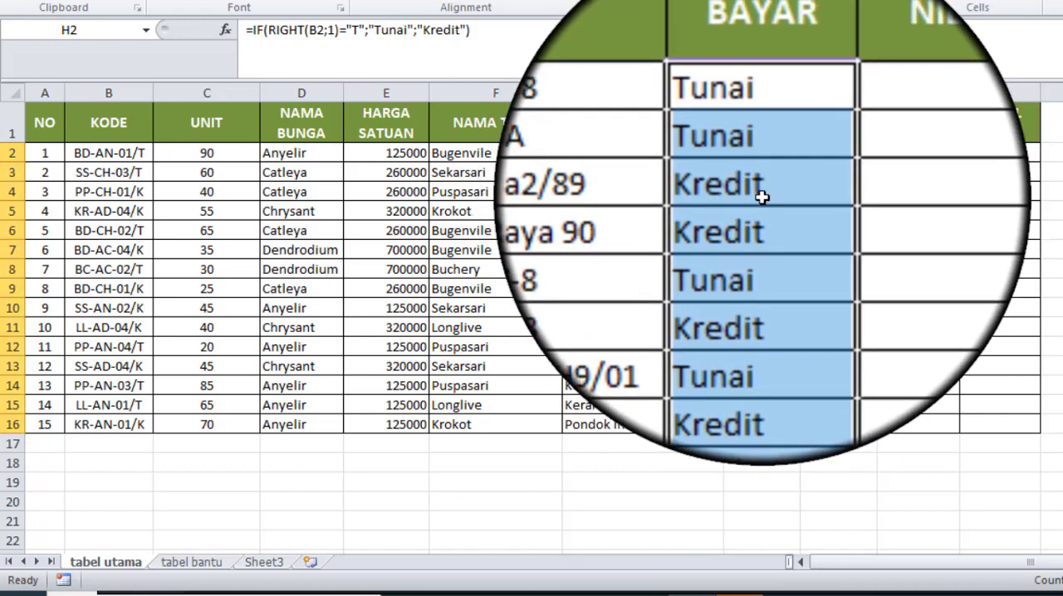
pyautogui.click(762, 196)
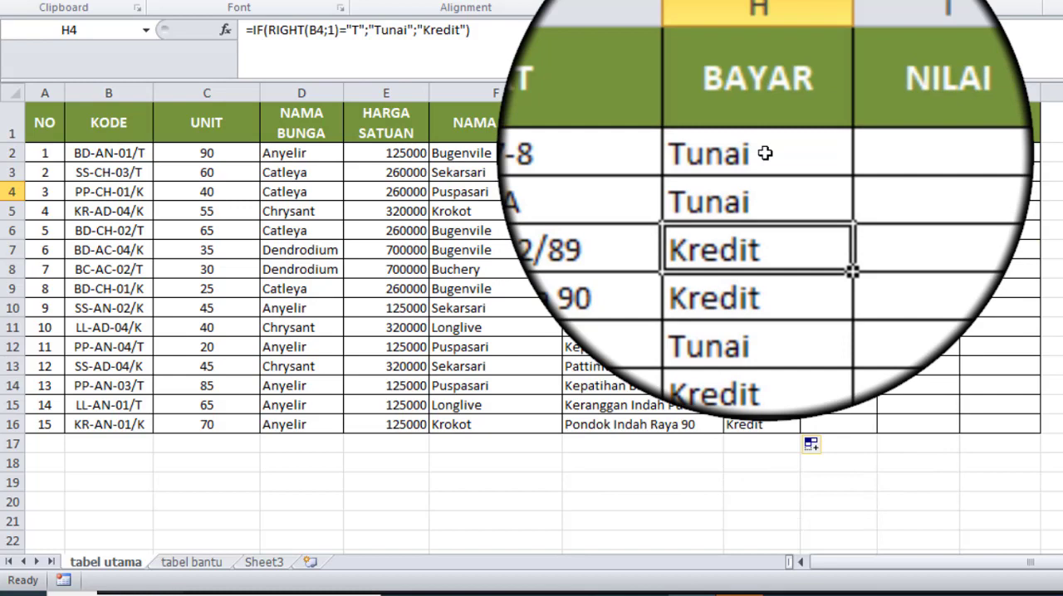
# Step: Enter the formula =C2*E2 in NILAI cell I2 to multiply UNIT by HARGA SATUAN
pyautogui.click(843, 160)
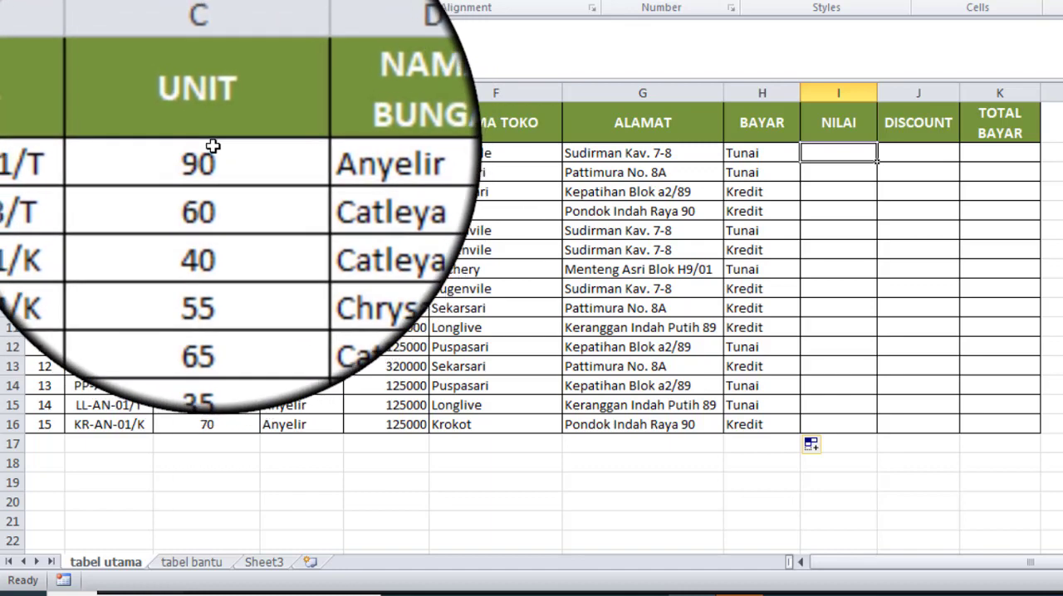
pyautogui.click(228, 155)
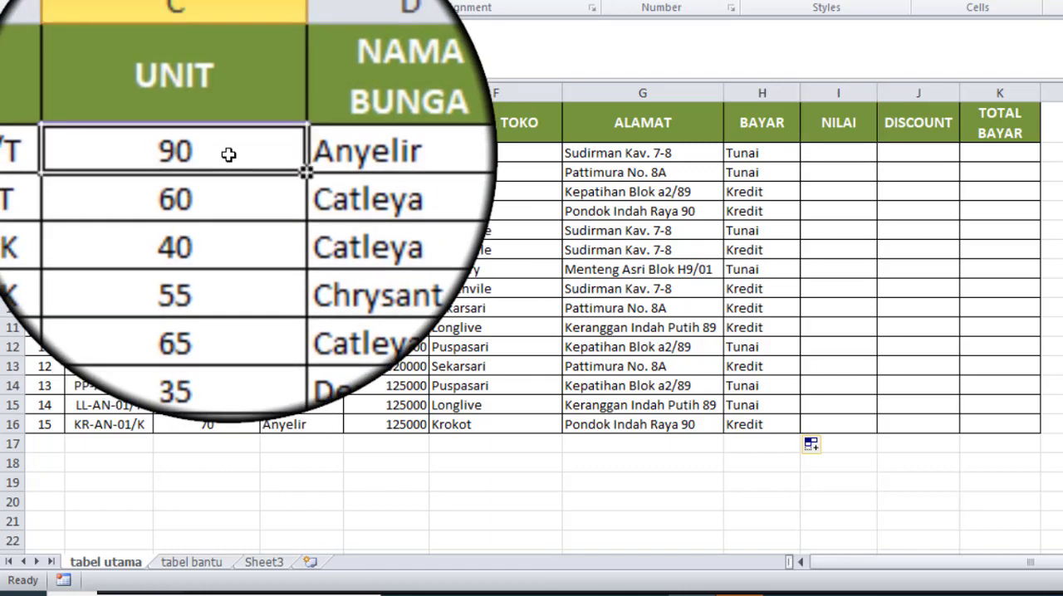
pyautogui.click(403, 153)
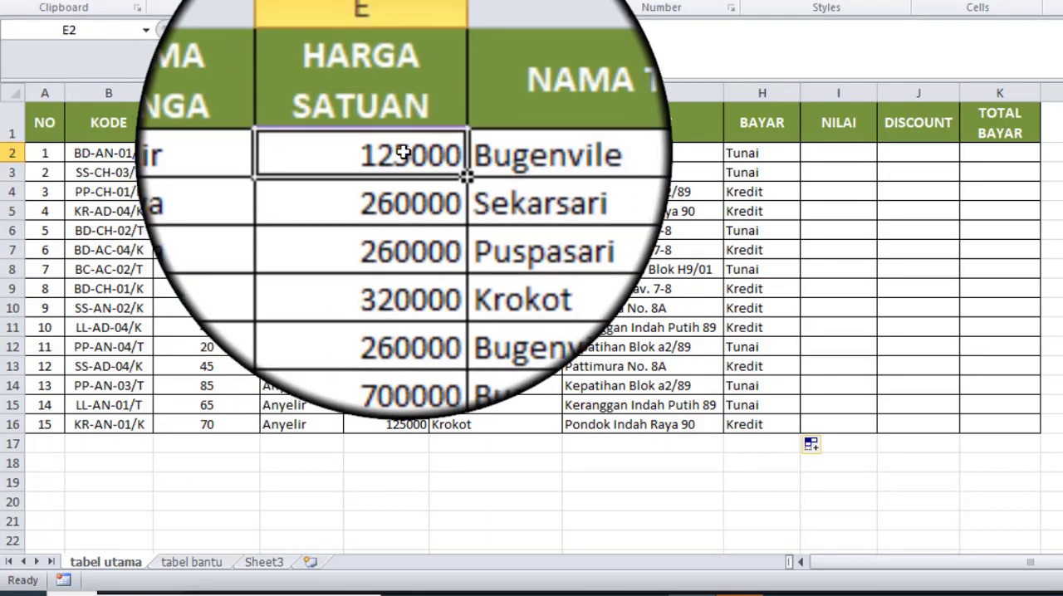
pyautogui.click(840, 157)
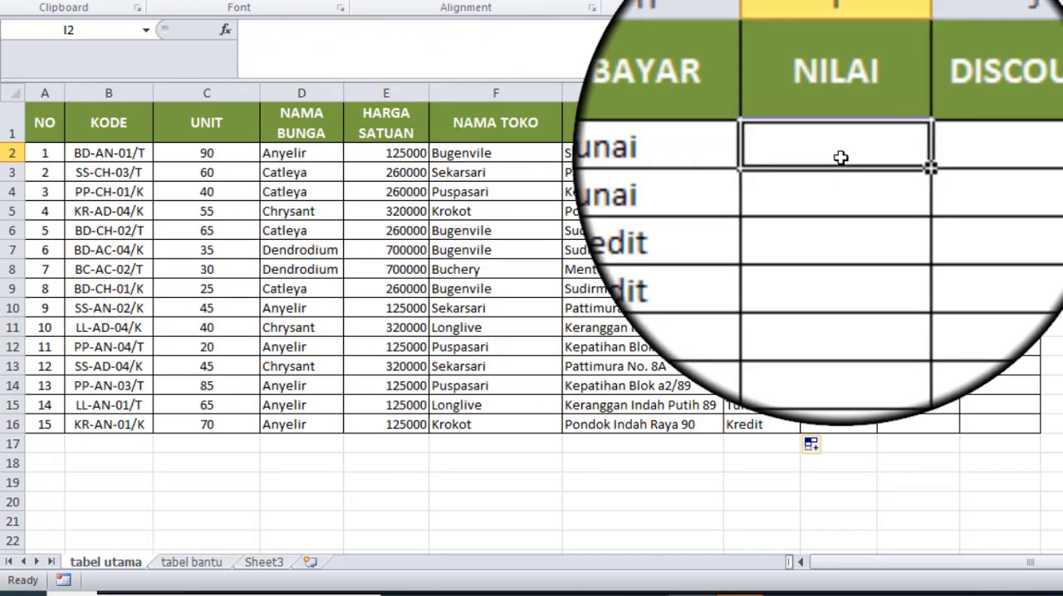
pyautogui.write('=')
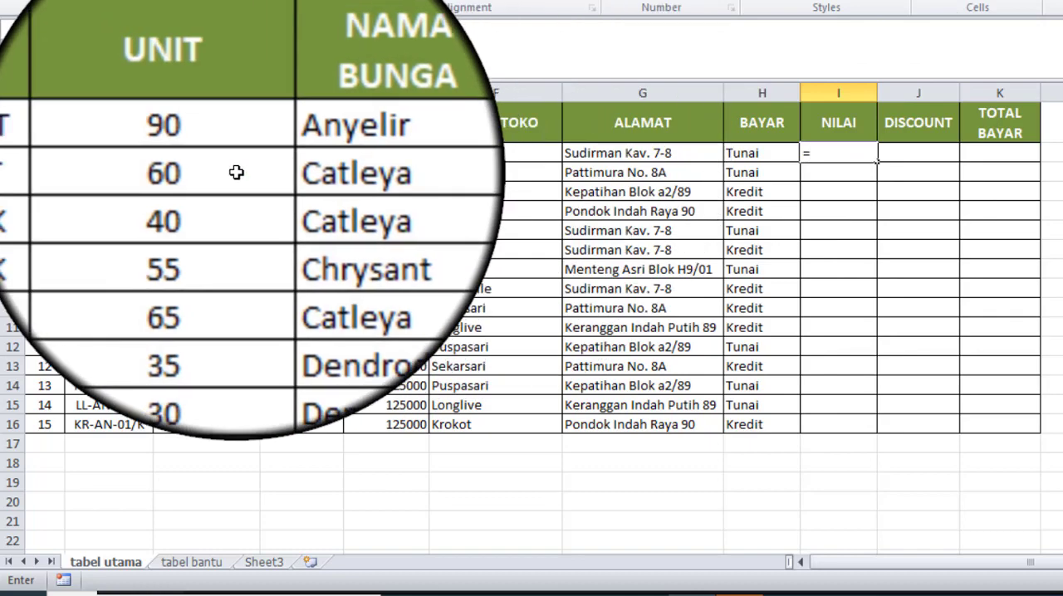
pyautogui.click(207, 154)
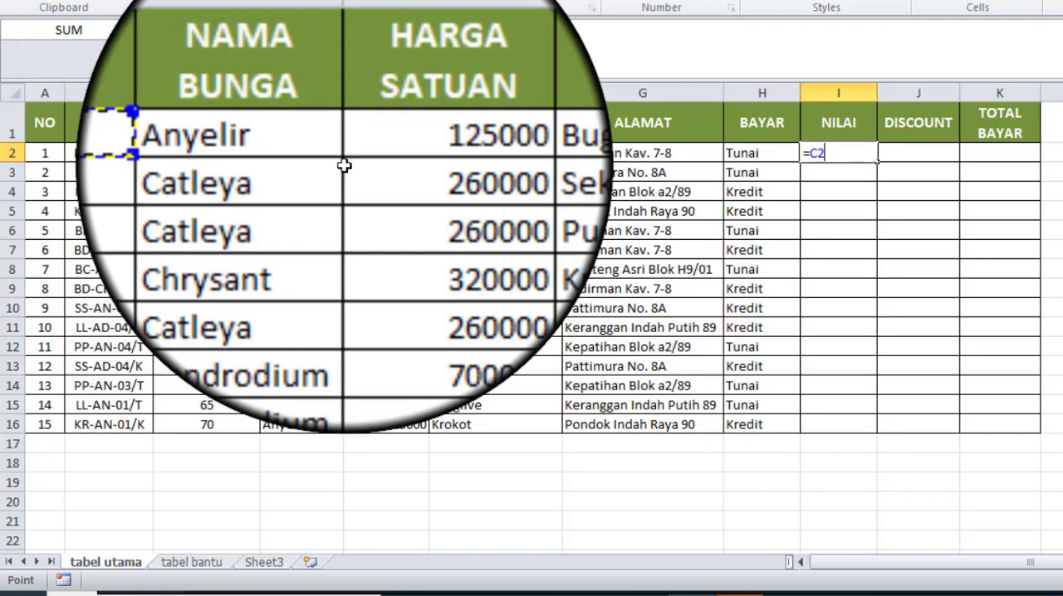
pyautogui.write('*')
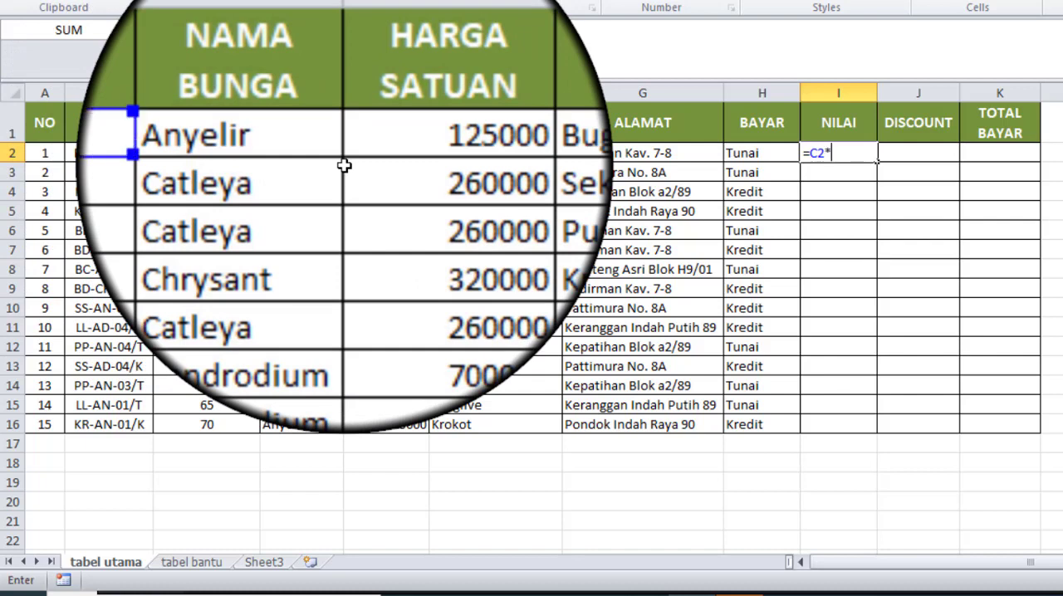
pyautogui.click(368, 153)
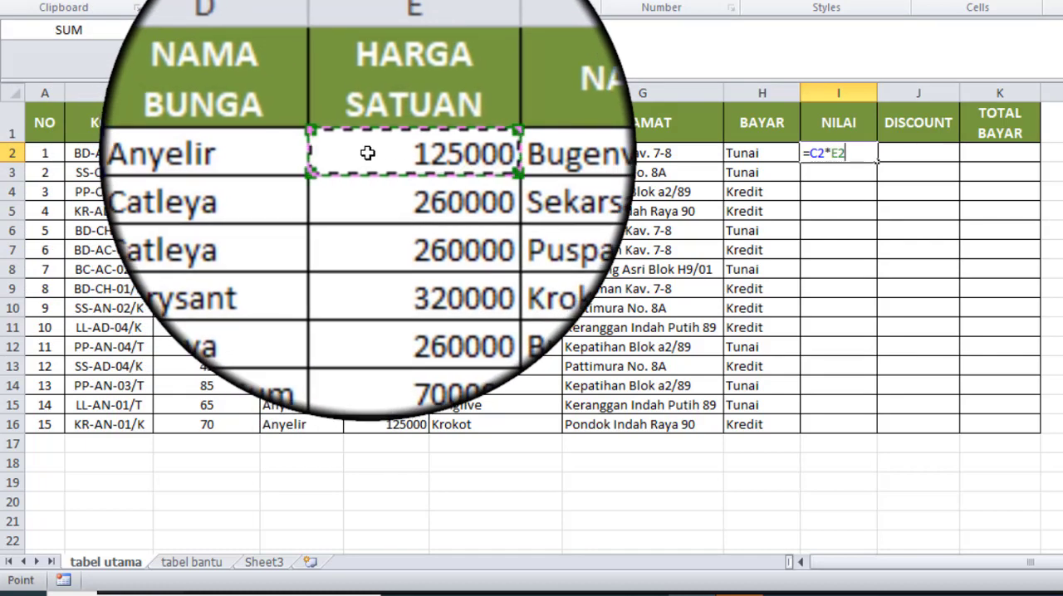
pyautogui.press('Return')
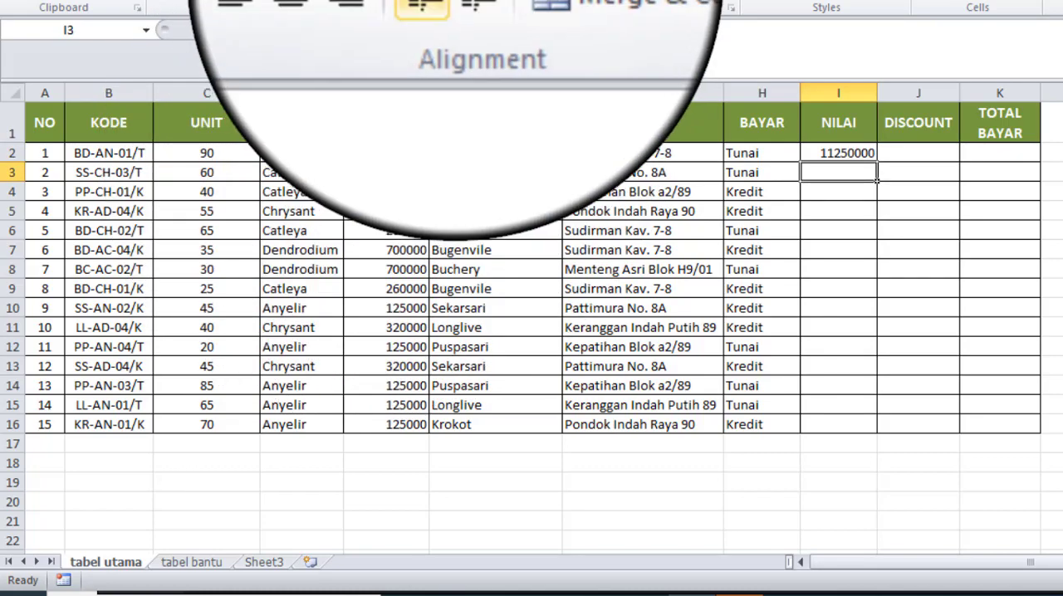
# Step: Fill the NILAI formula from I2 down to I16
pyautogui.click(838, 155)
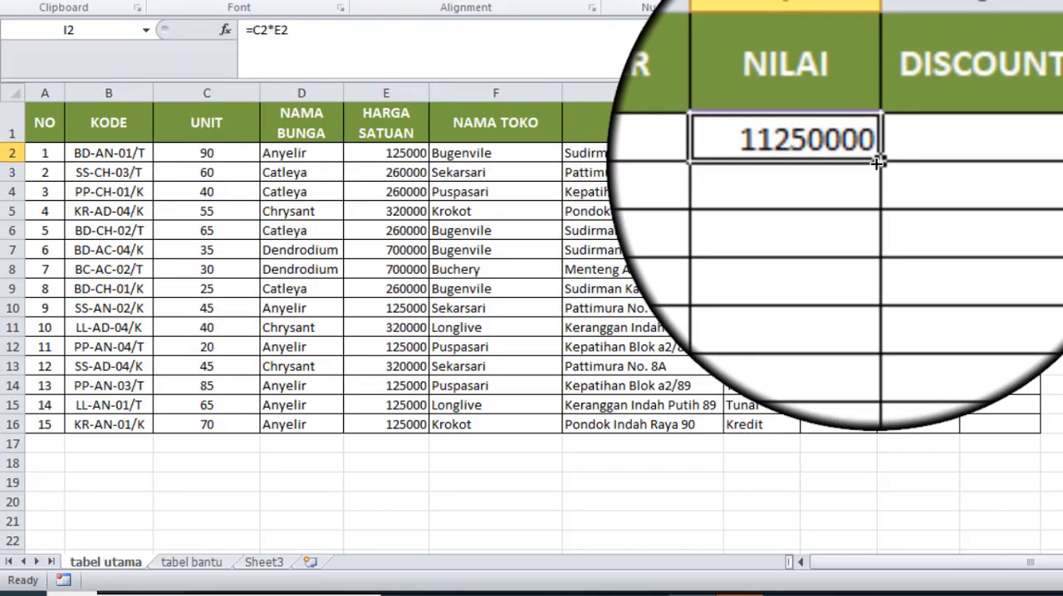
pyautogui.doubleClick(877, 163)
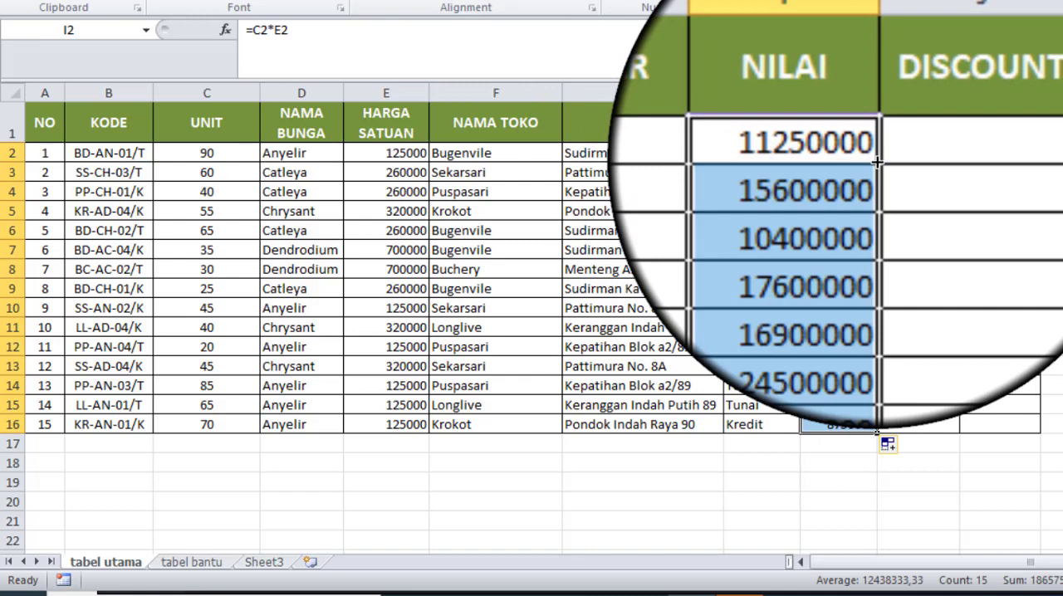
# Step: Start an IF formula in DISCOUNT cell J2 with the logical test H2="Tunai"
pyautogui.click(944, 150)
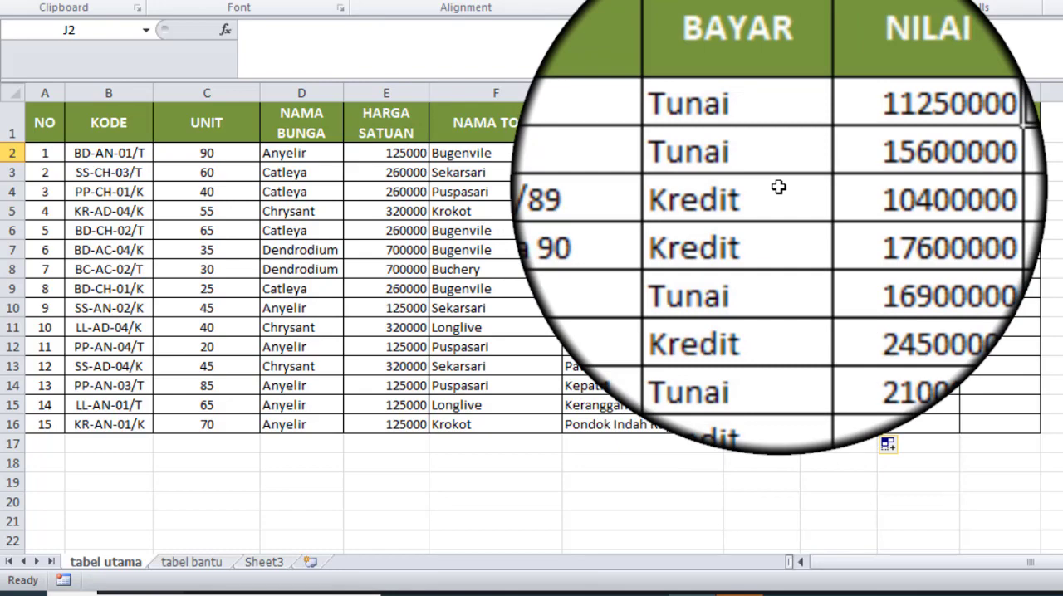
pyautogui.click(773, 152)
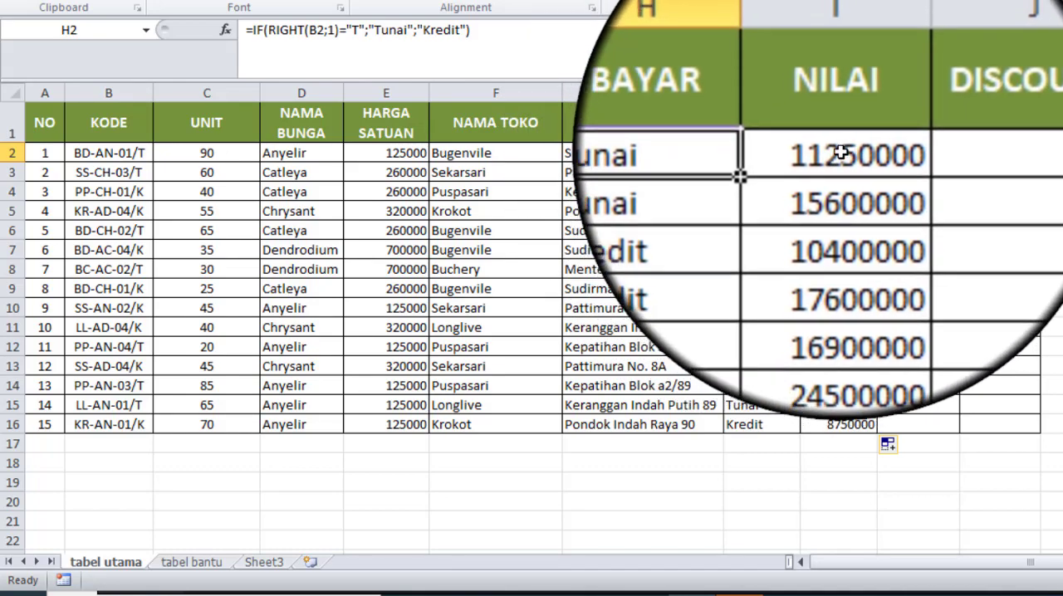
pyautogui.click(921, 152)
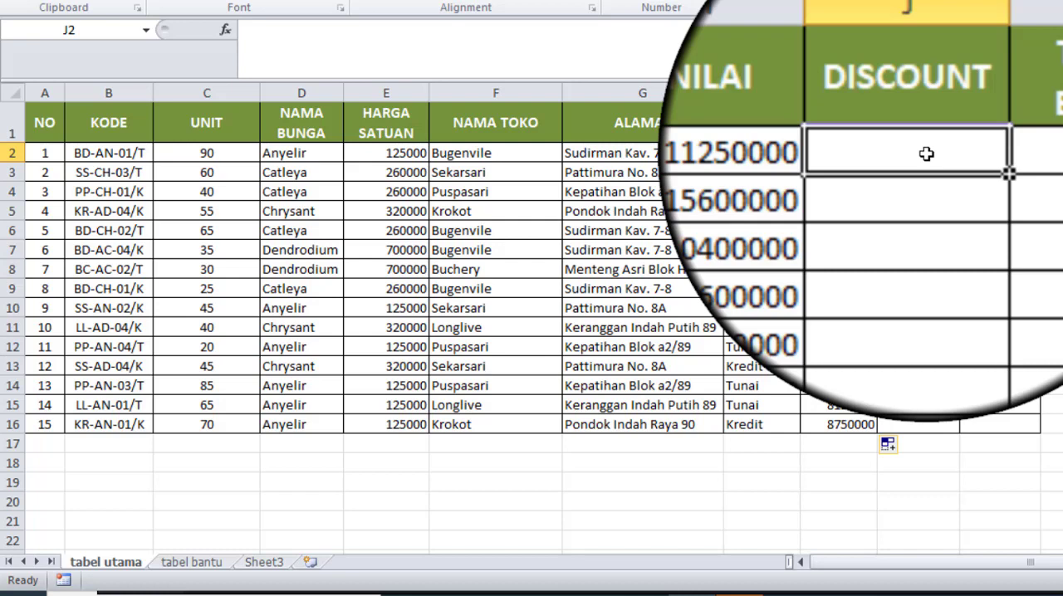
pyautogui.write('=i')
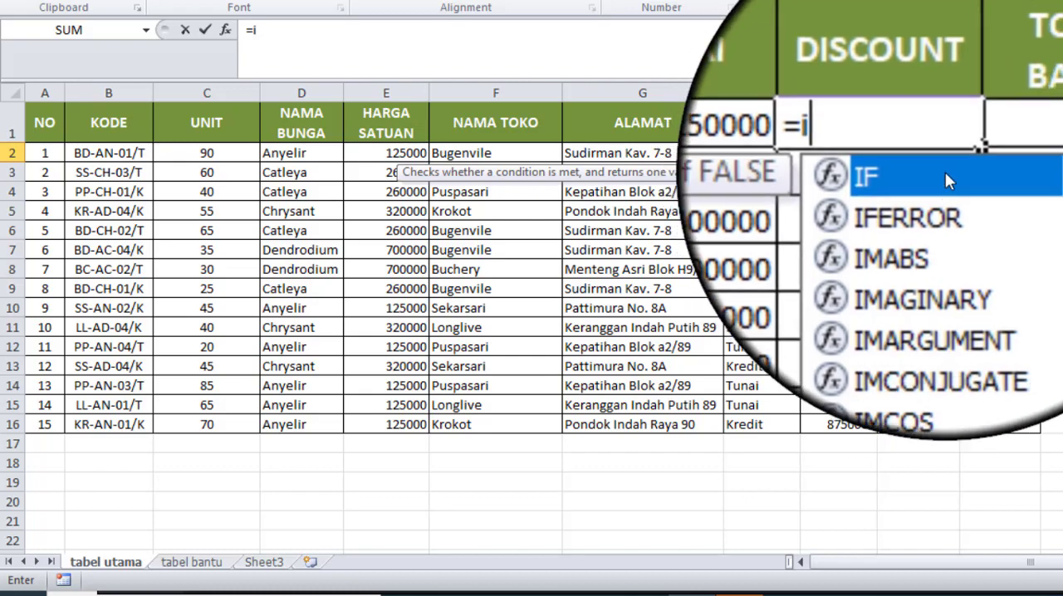
pyautogui.doubleClick(946, 168)
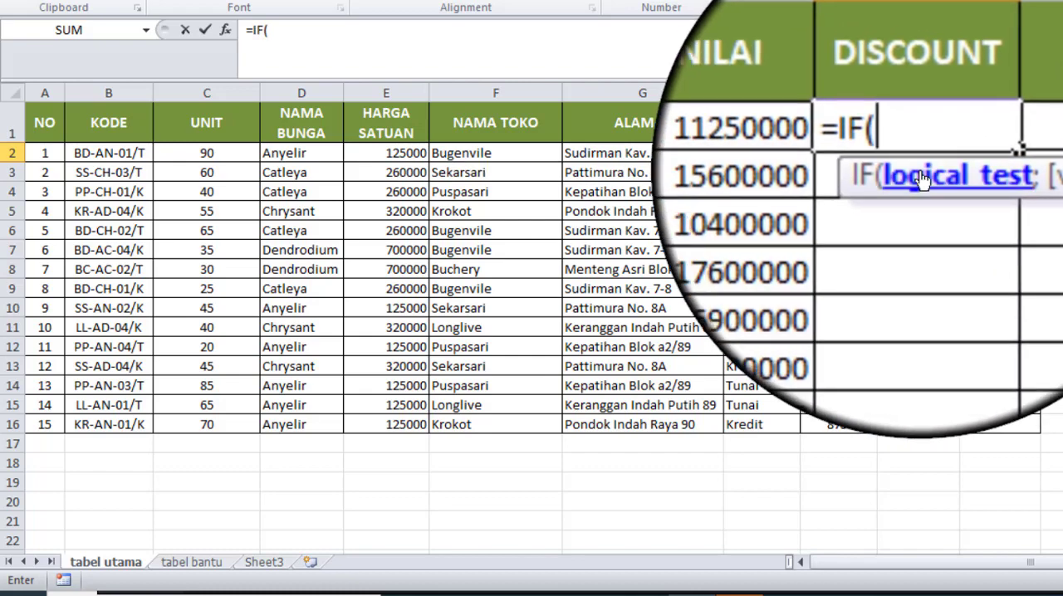
pyautogui.click(774, 152)
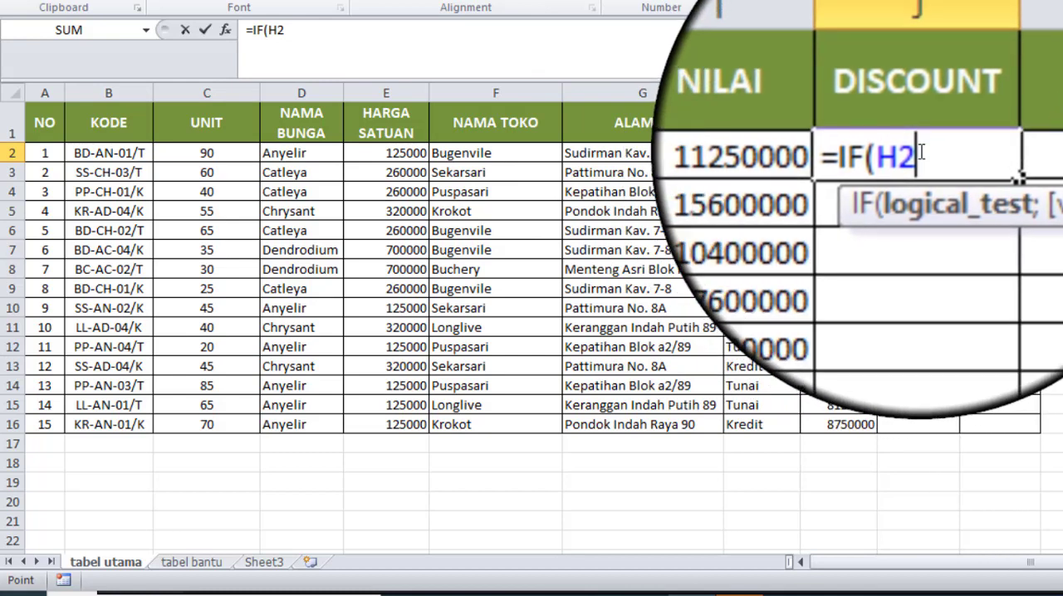
pyautogui.write('=')
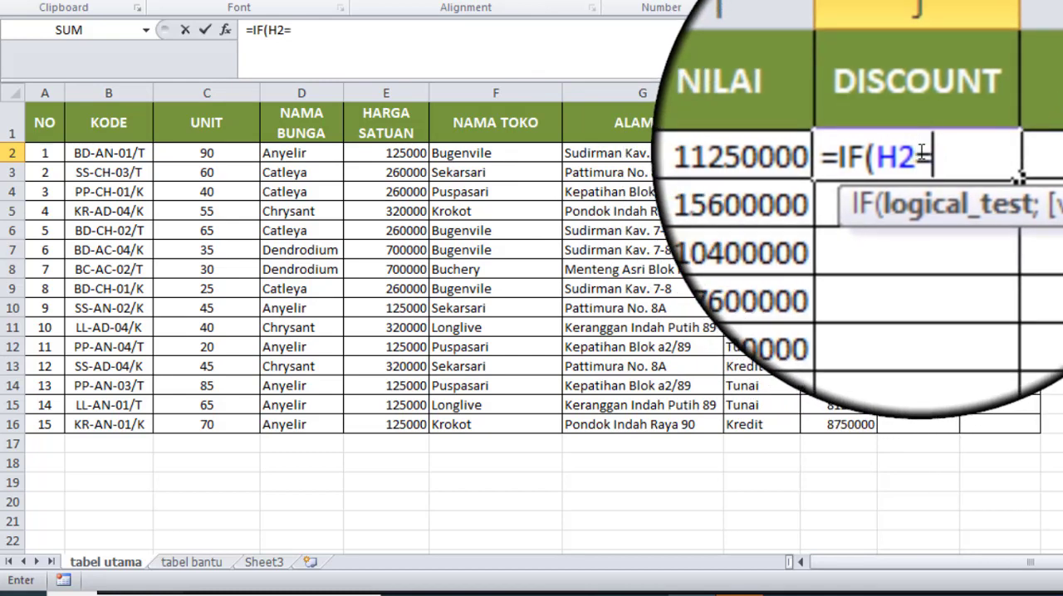
pyautogui.write('""')
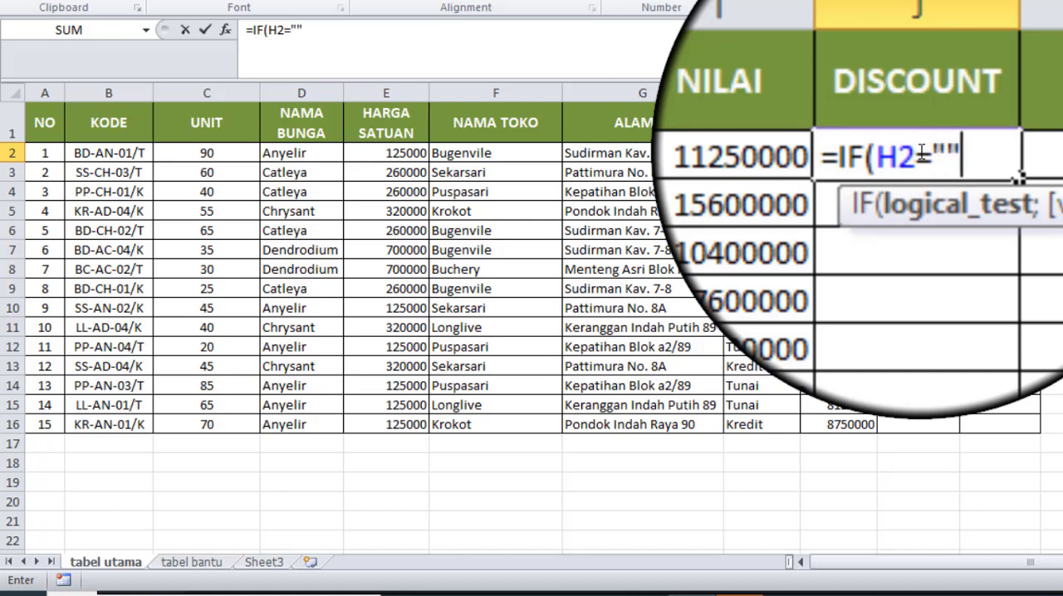
pyautogui.click(929, 156)
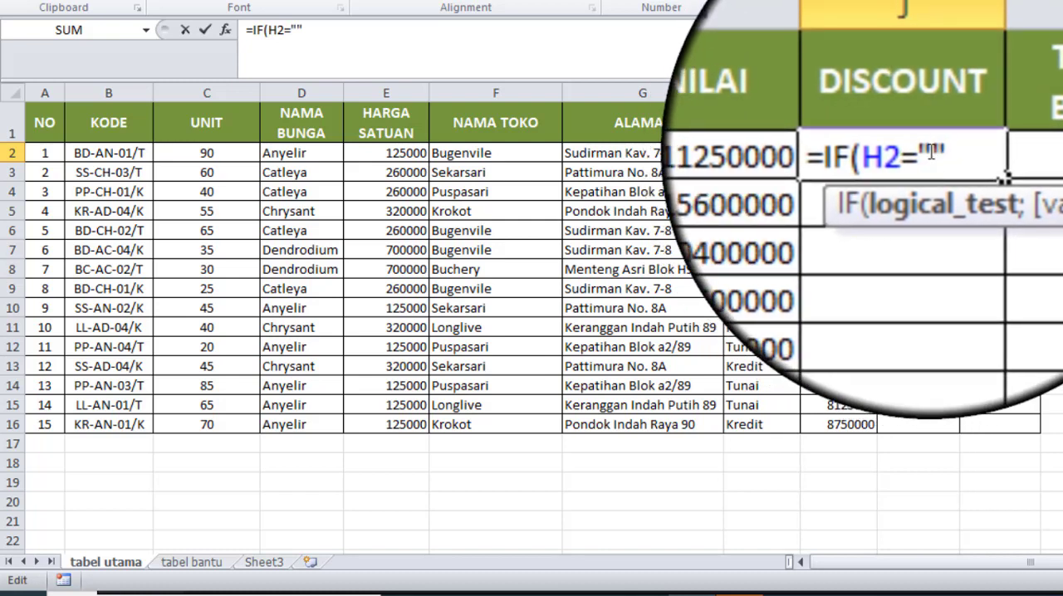
pyautogui.write('Tunai')
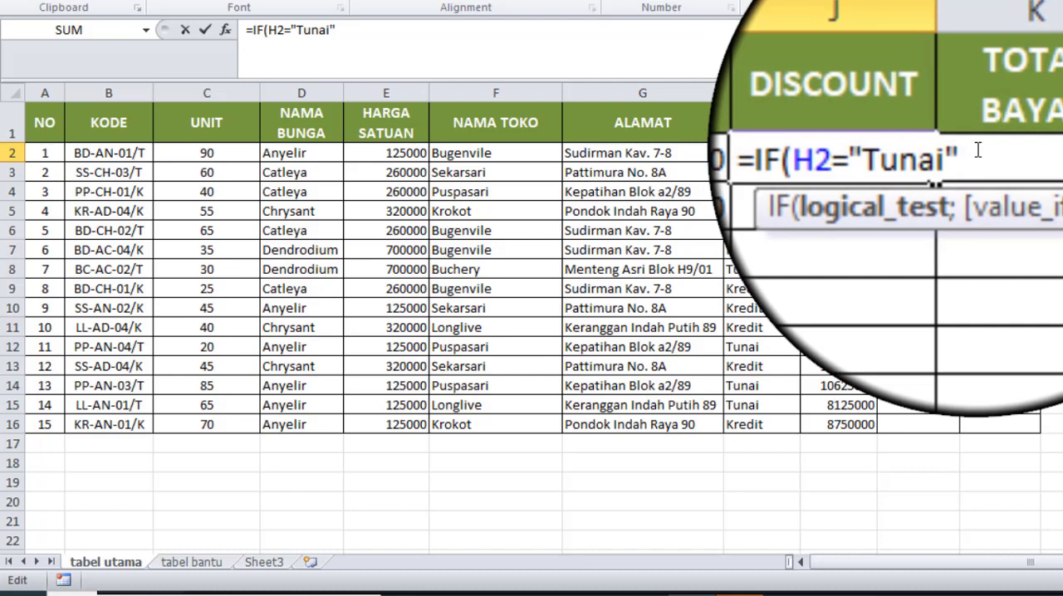
# Step: Set 10%*I2 as the value if true in the J2 IF formula
pyautogui.write(';')
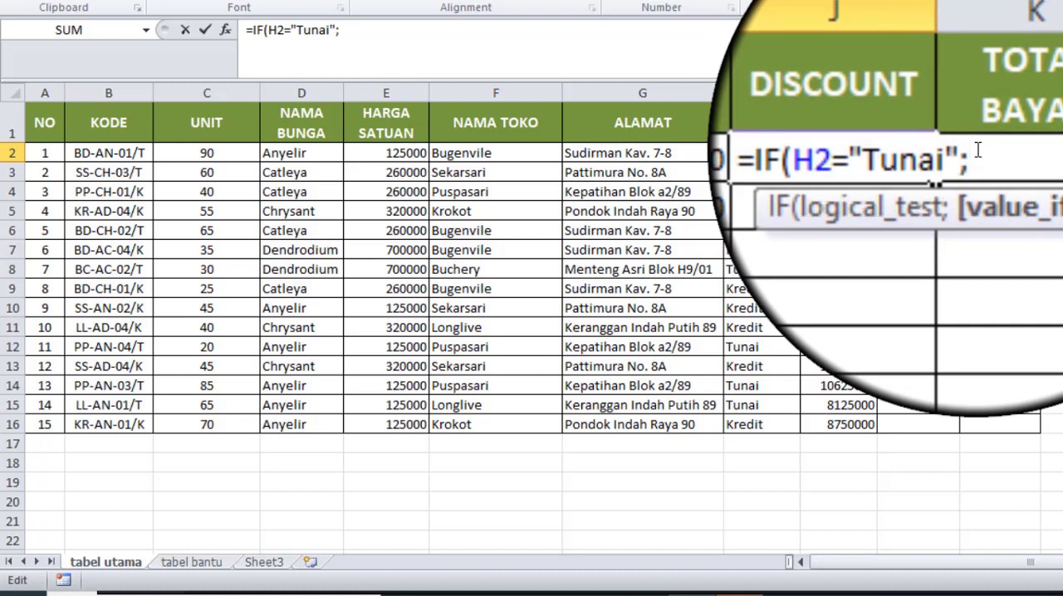
pyautogui.write('10%')
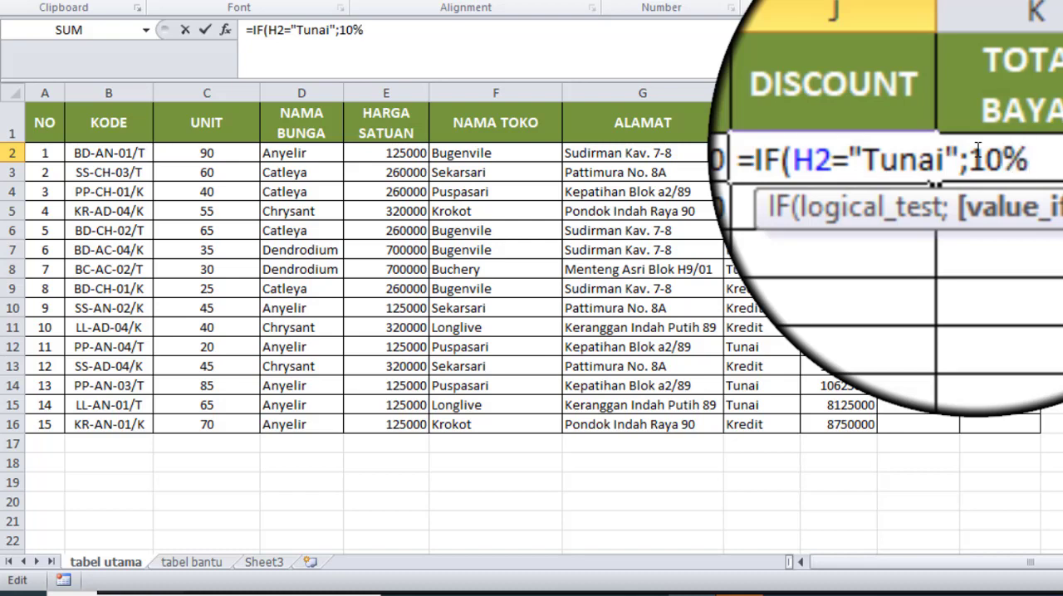
pyautogui.write('*')
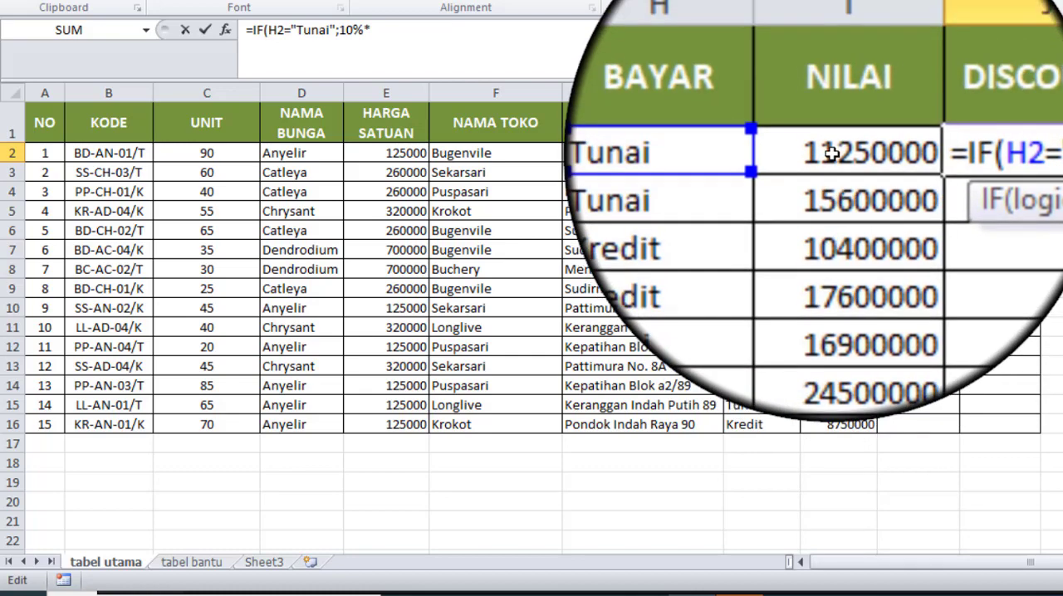
pyautogui.click(830, 154)
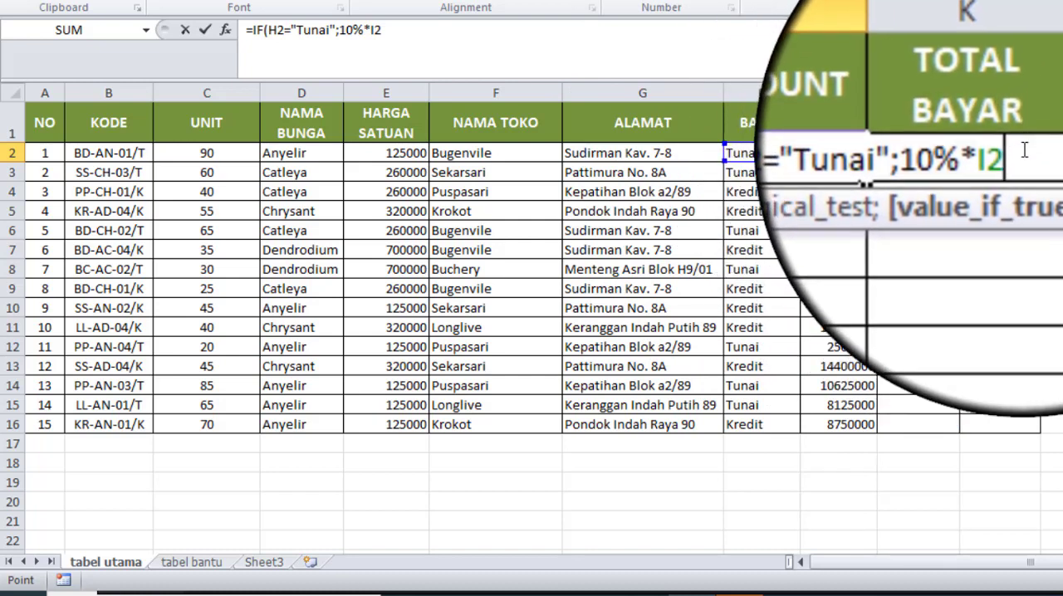
# Step: Set "-" as the value if false in the J2 IF formula and fill the completed formula down to J16
pyautogui.write(';')
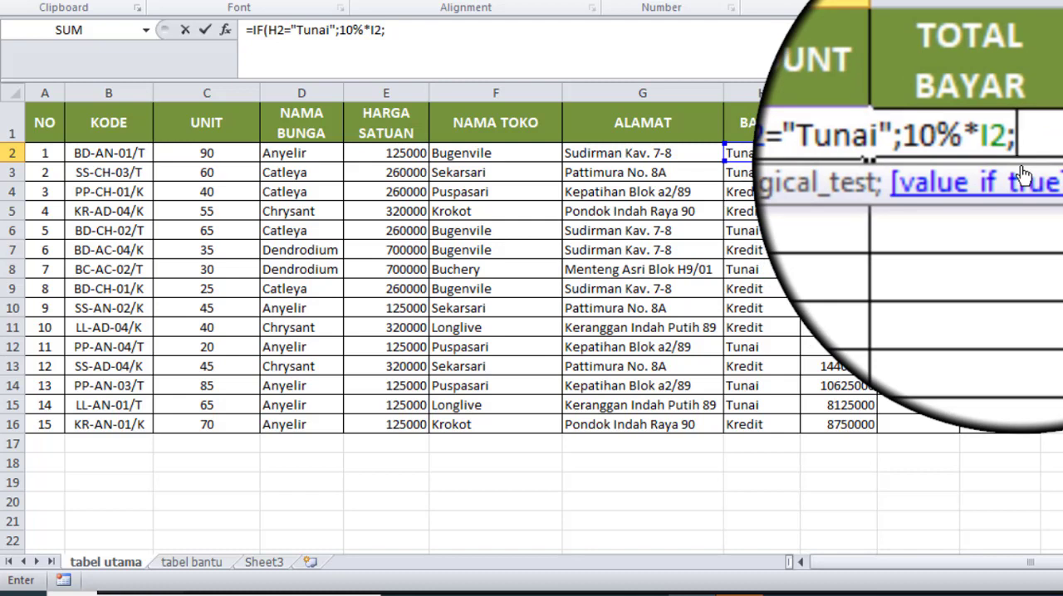
pyautogui.write('0')
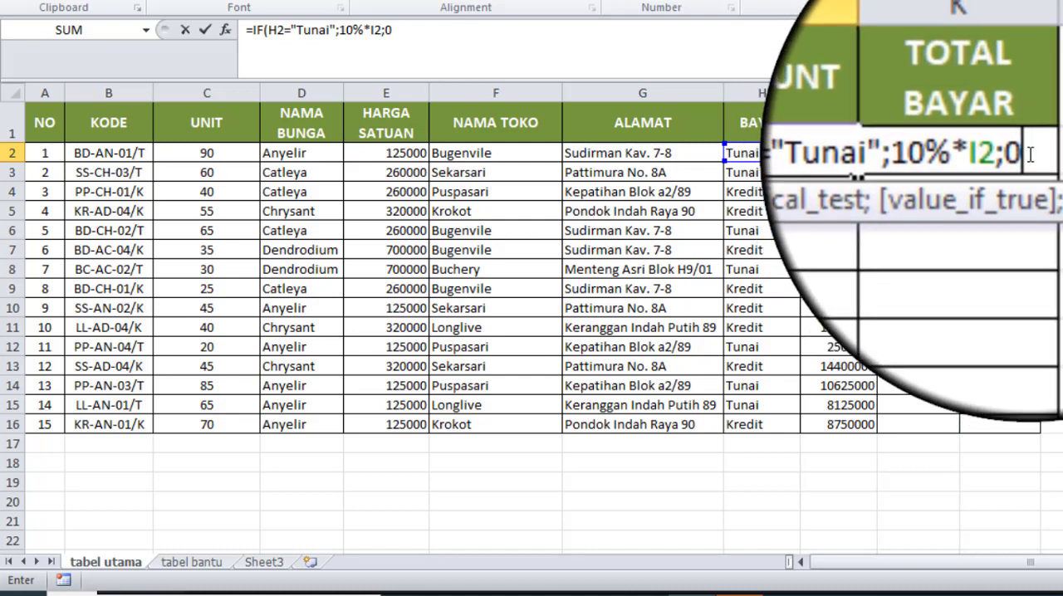
pyautogui.press('BackSpace')
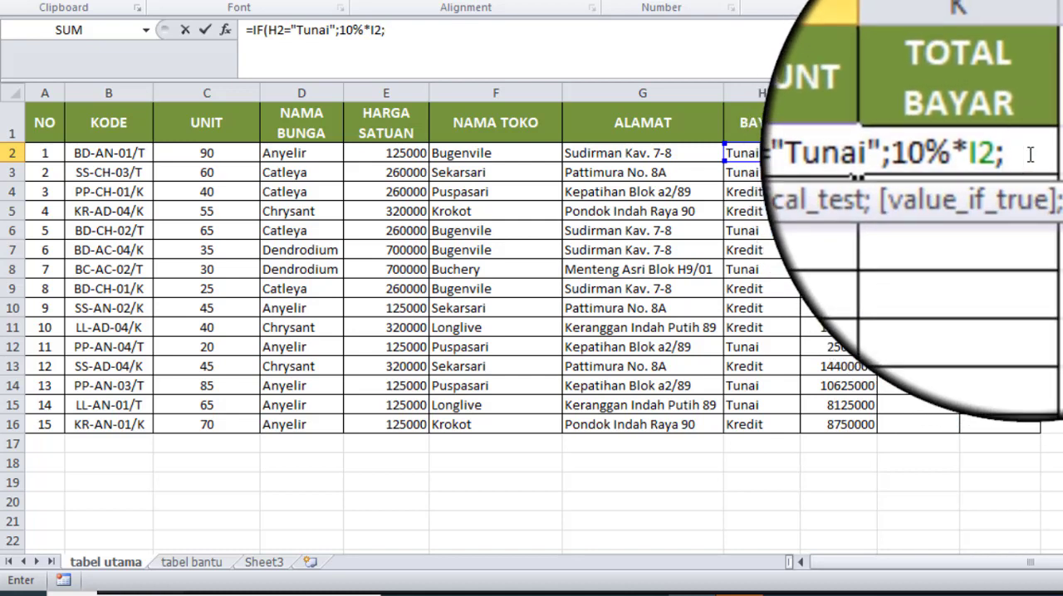
pyautogui.write('"-"')
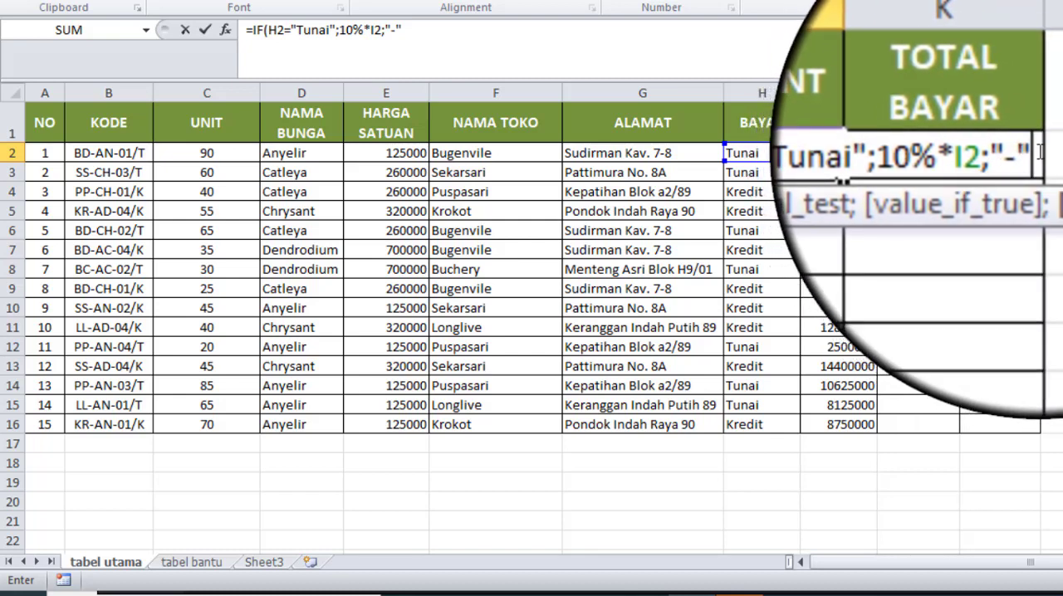
pyautogui.write(')')
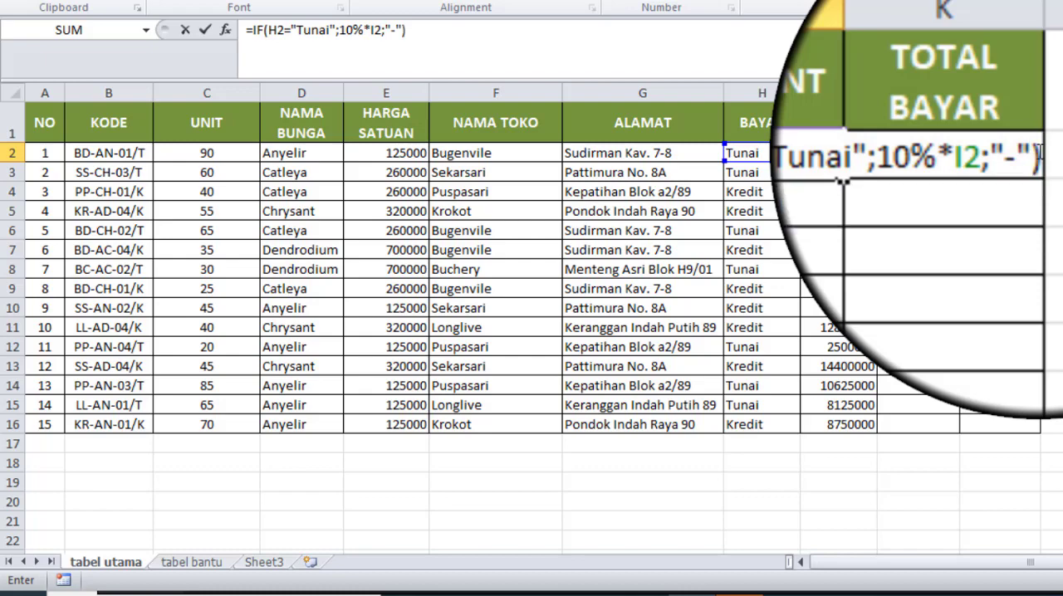
pyautogui.press('Return')
pyautogui.click(927, 148)
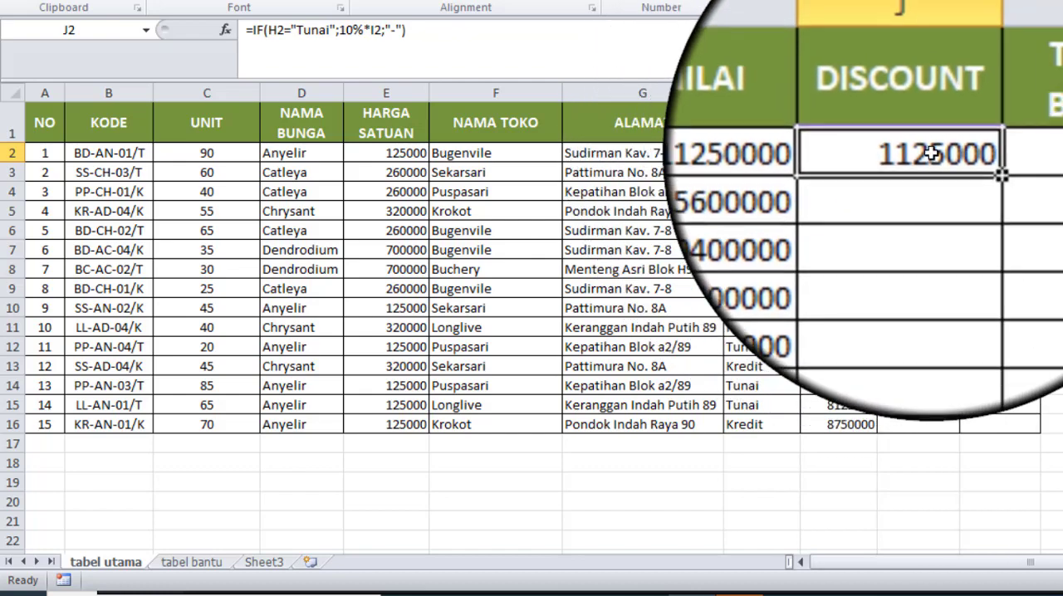
pyautogui.doubleClick(960, 163)
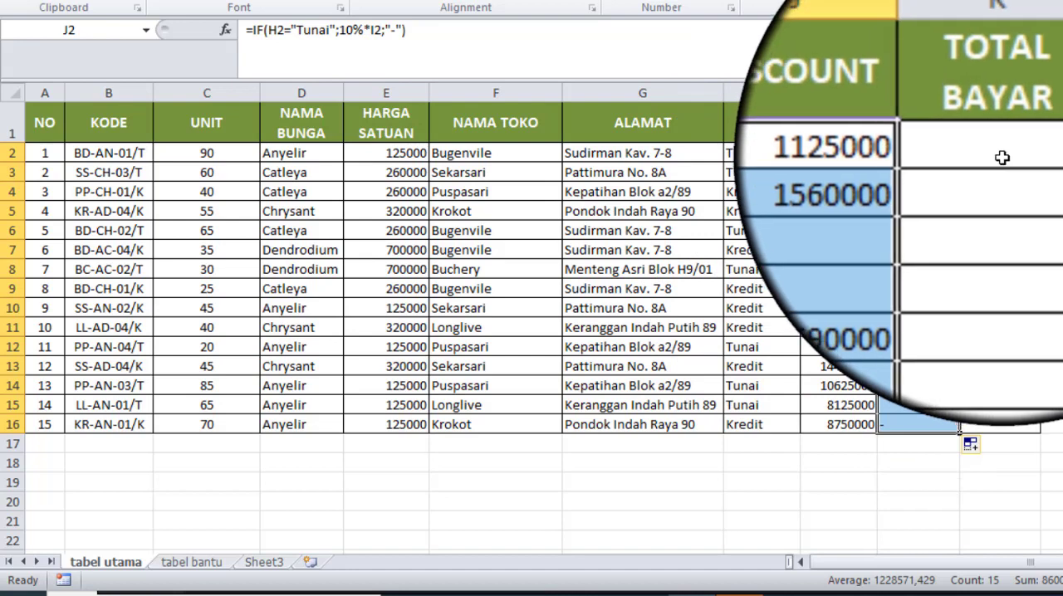
# Step: Enter the formula =I2-J2 in TOTAL BAYAR cell K2 and fill it down to K16
pyautogui.click(1002, 158)
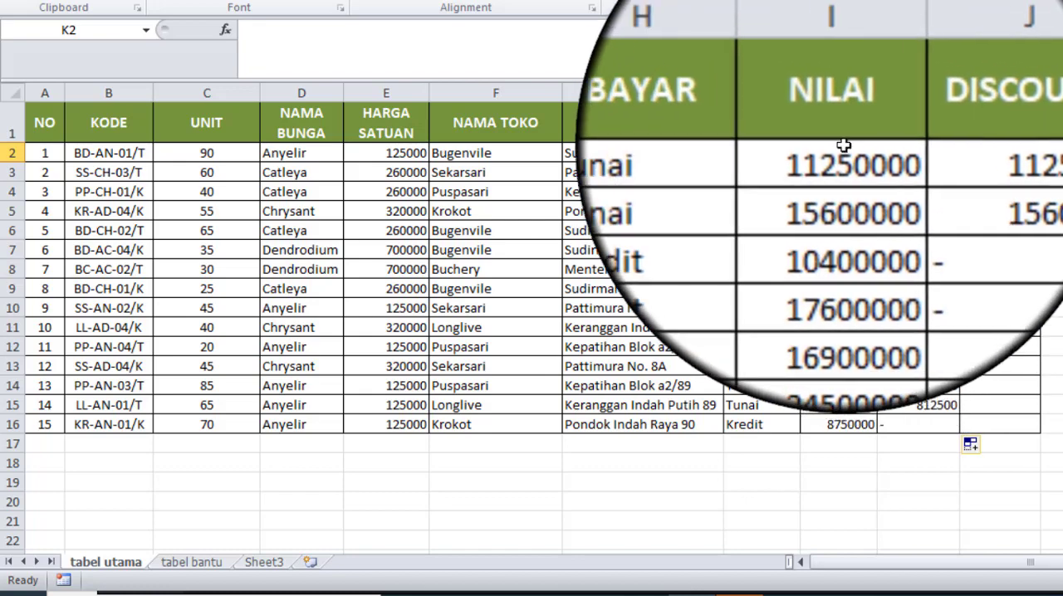
pyautogui.click(841, 153)
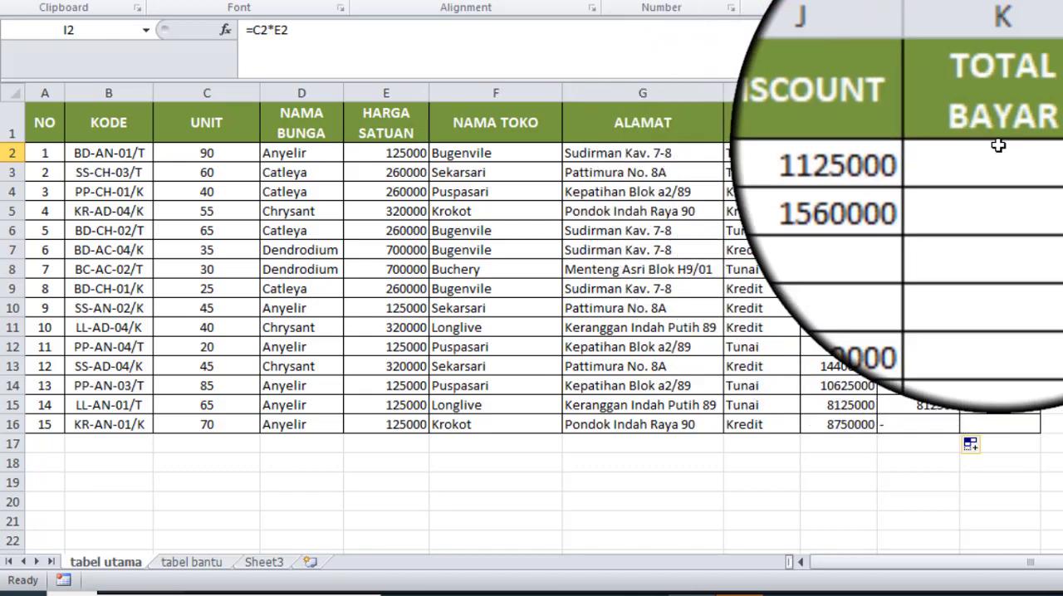
pyautogui.click(1004, 153)
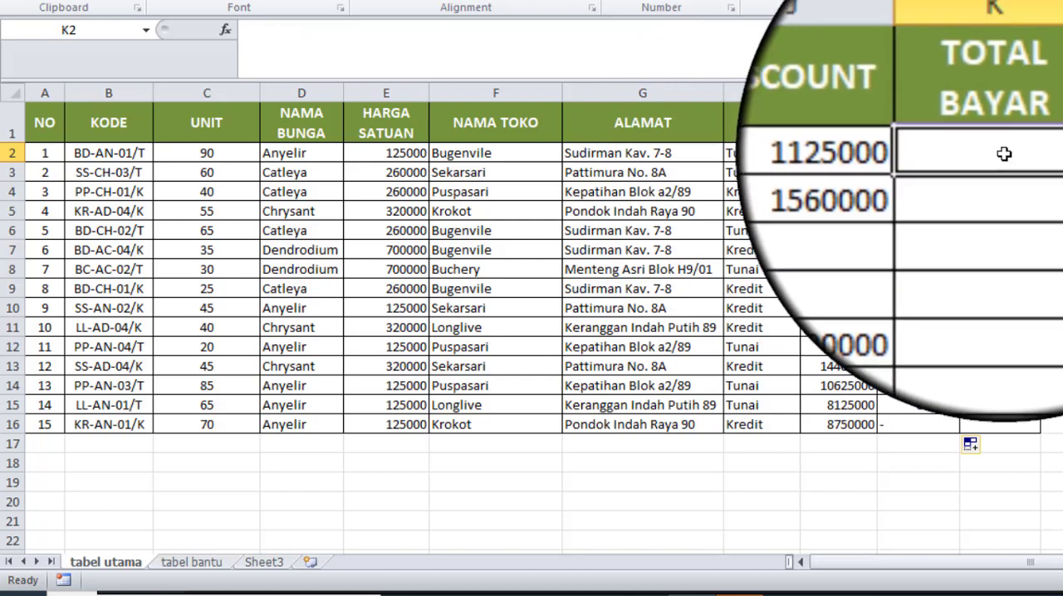
pyautogui.write('=')
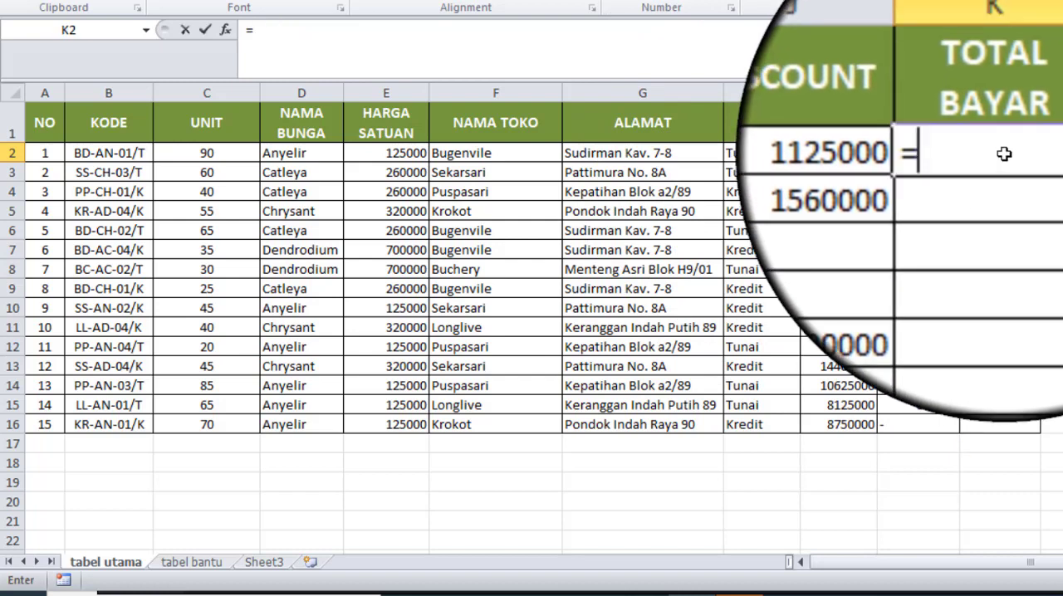
pyautogui.click(853, 155)
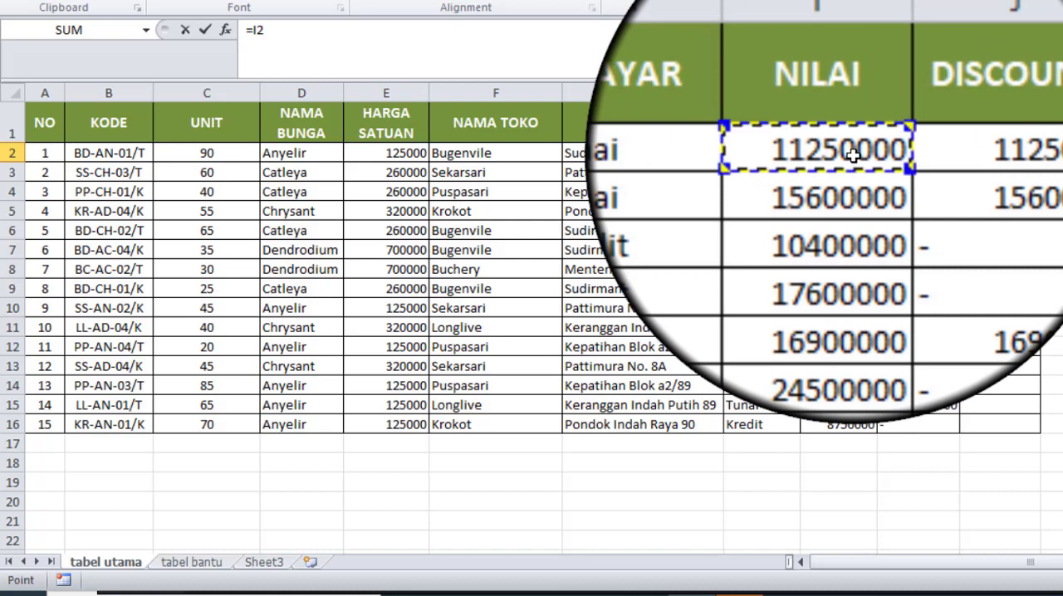
pyautogui.write('-')
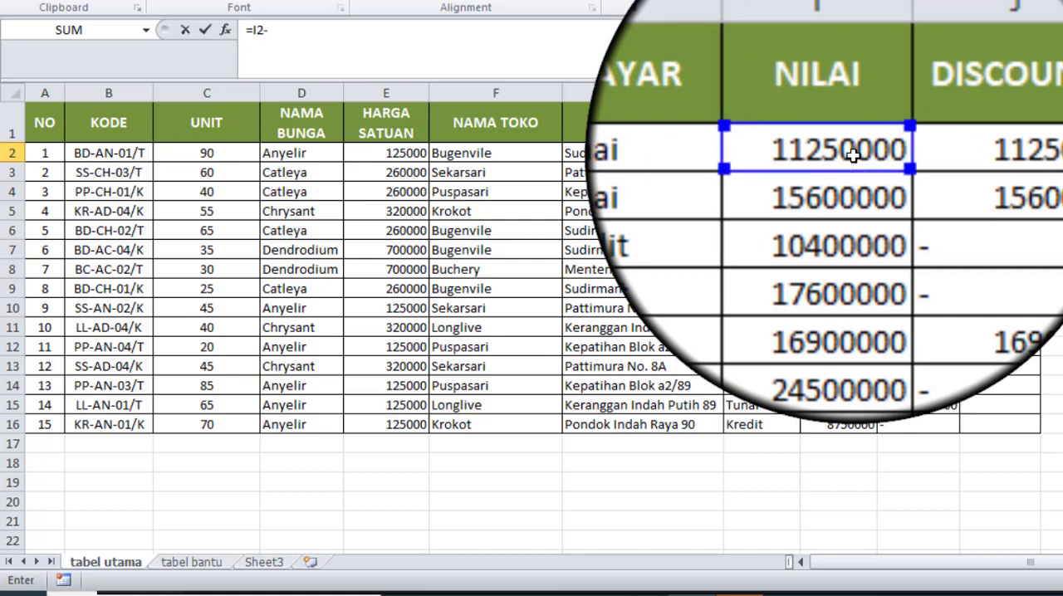
pyautogui.click(898, 152)
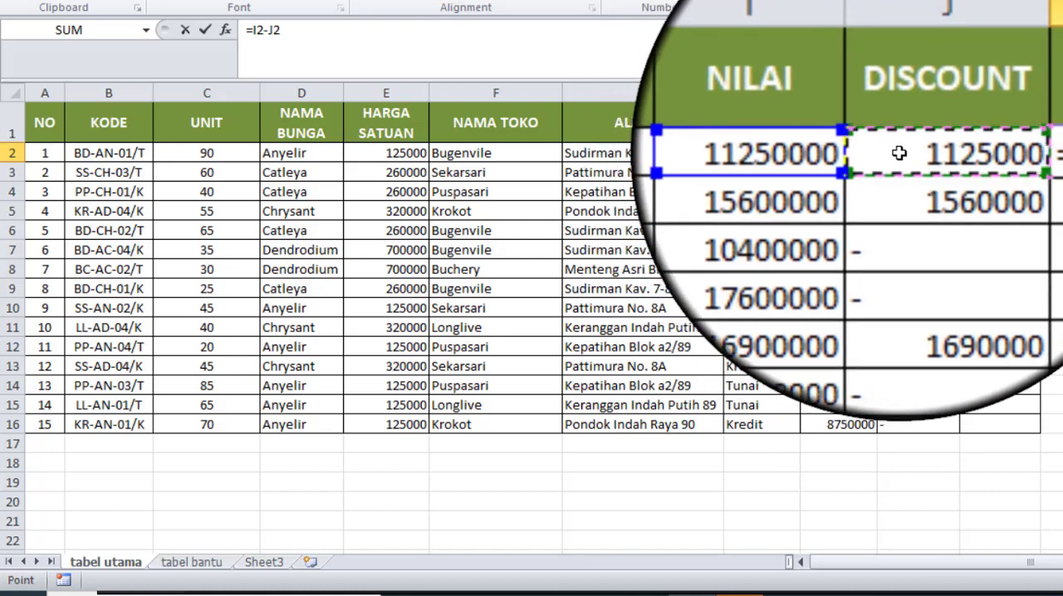
pyautogui.press('Return')
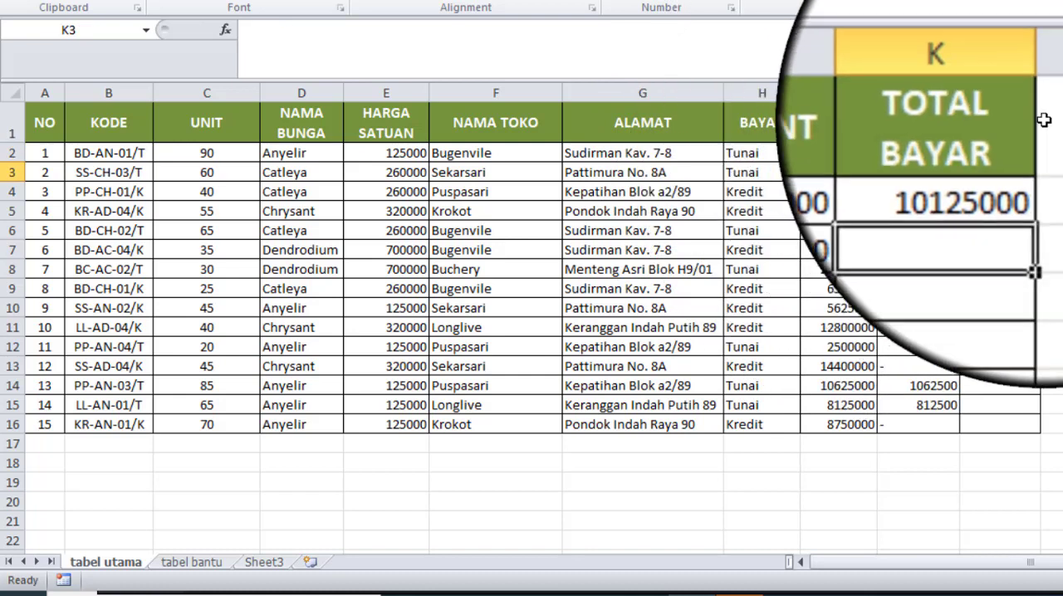
pyautogui.click(1024, 153)
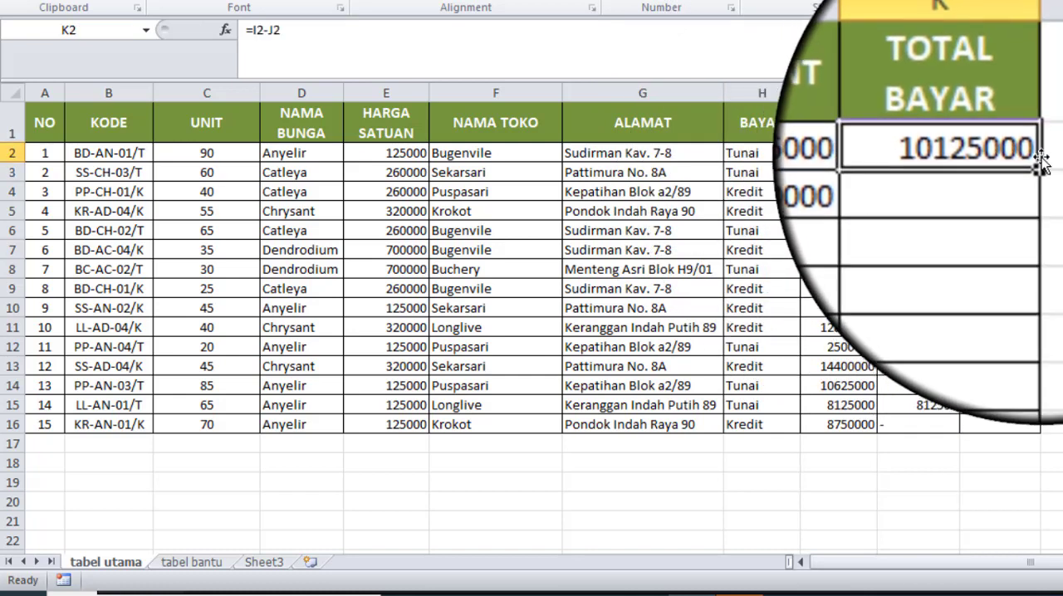
pyautogui.doubleClick(1040, 162)
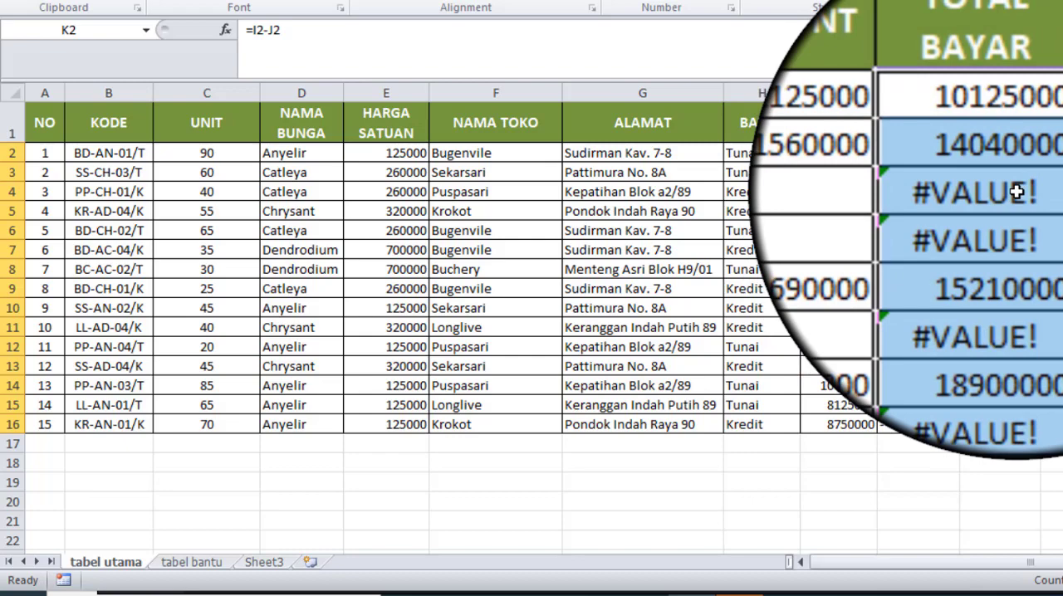
# Step: Change the value if false to 0 in the IF formula of DISCOUNT cell J2
pyautogui.doubleClick(1001, 151)
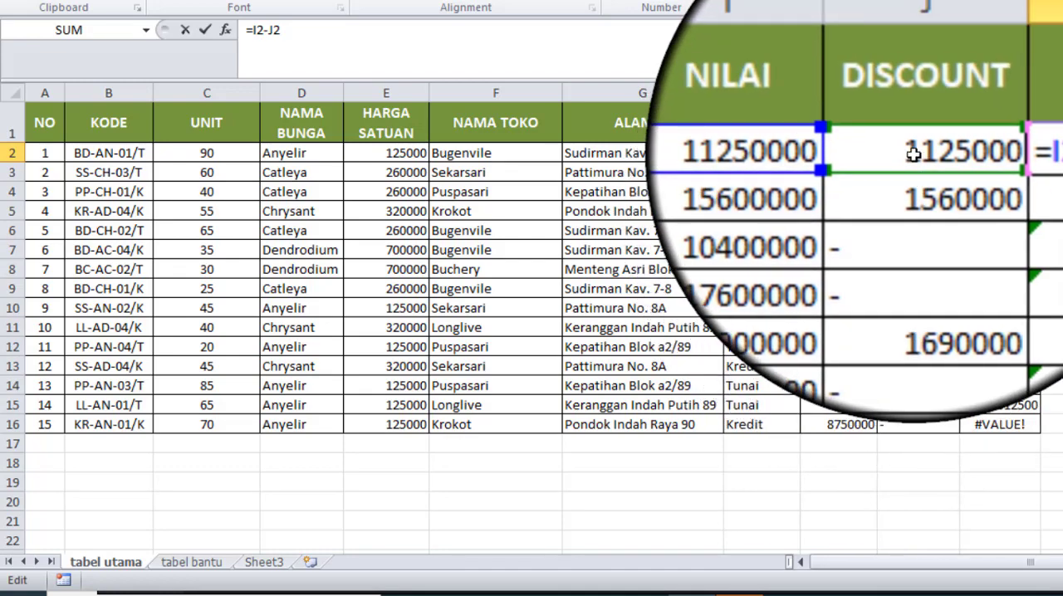
pyautogui.doubleClick(914, 154)
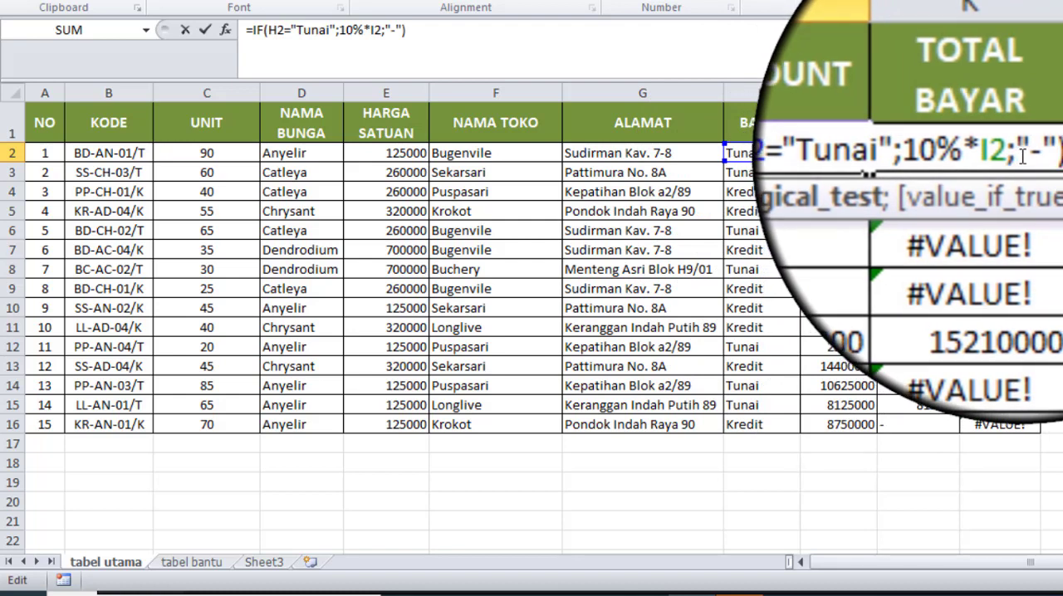
pyautogui.moveTo(1022, 156); pyautogui.dragTo(1038, 151)
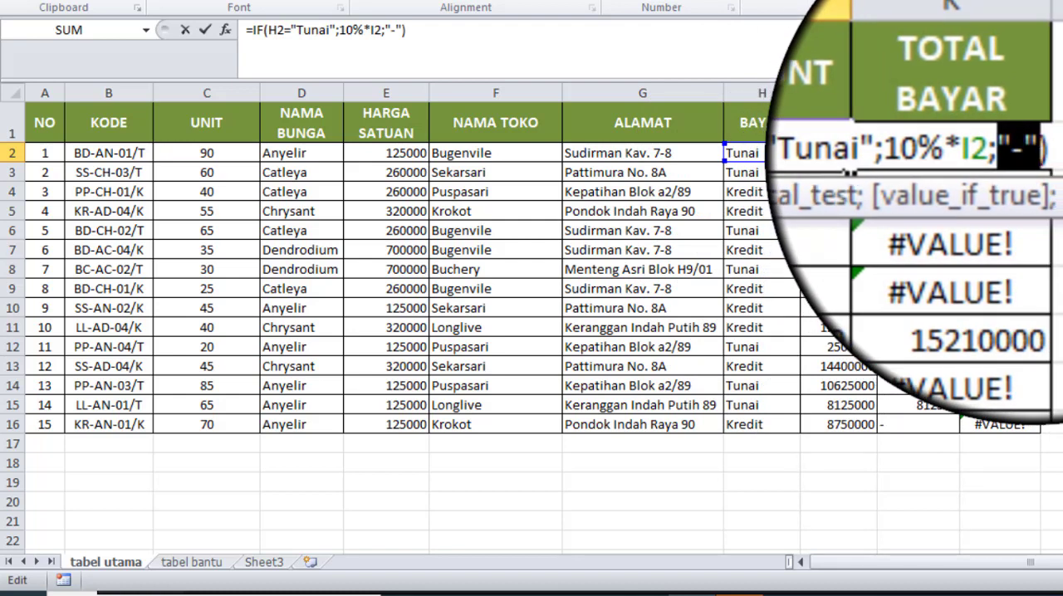
pyautogui.write('0')
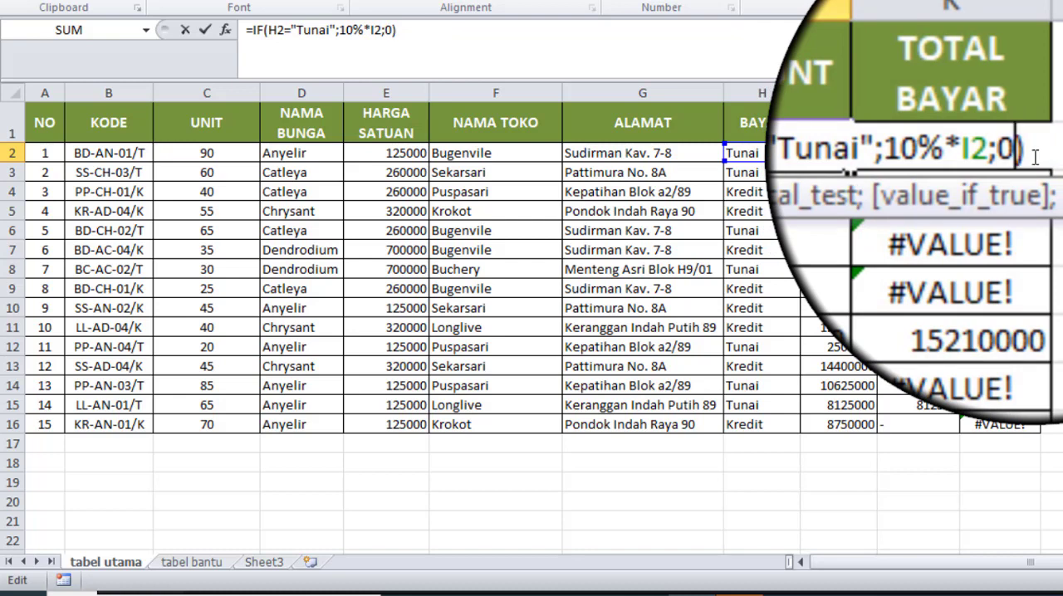
pyautogui.press('Return')
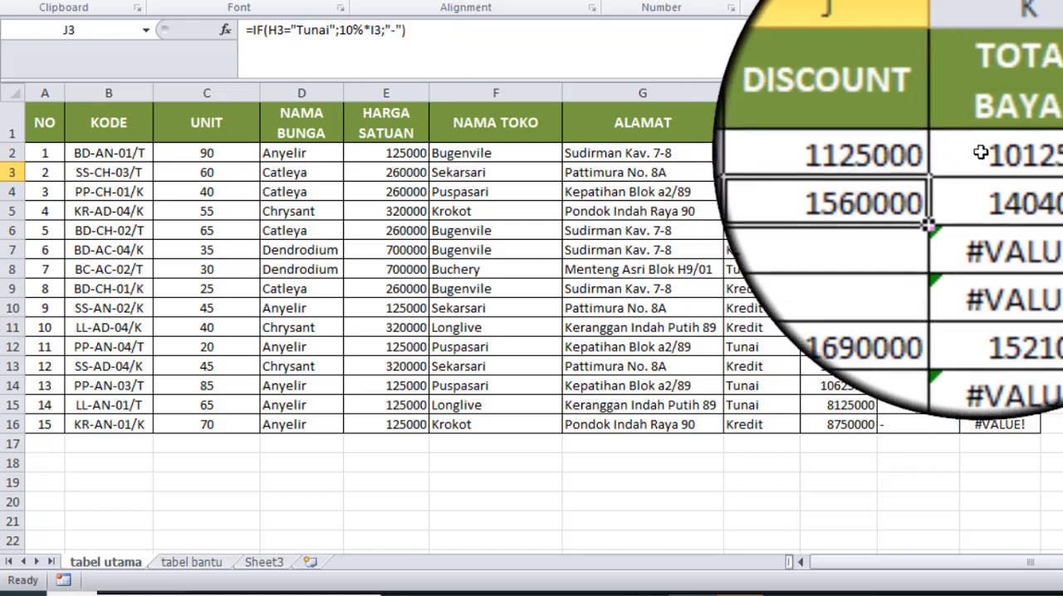
# Step: Fill the revised DISCOUNT formula from J2 down to J16 and select TOTAL BAYAR cell K2
pyautogui.click(986, 152)
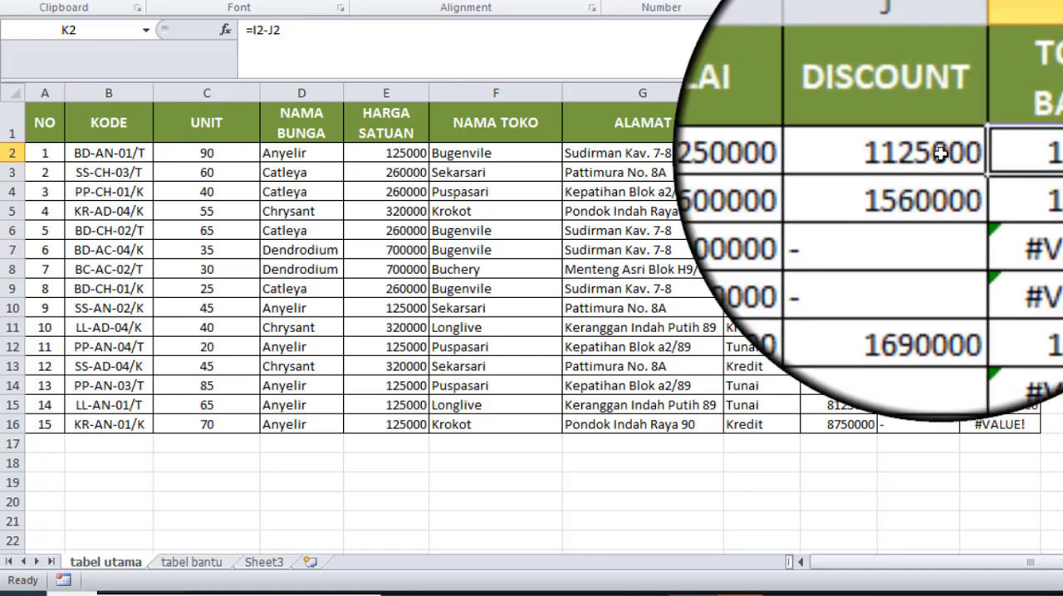
pyautogui.click(939, 153)
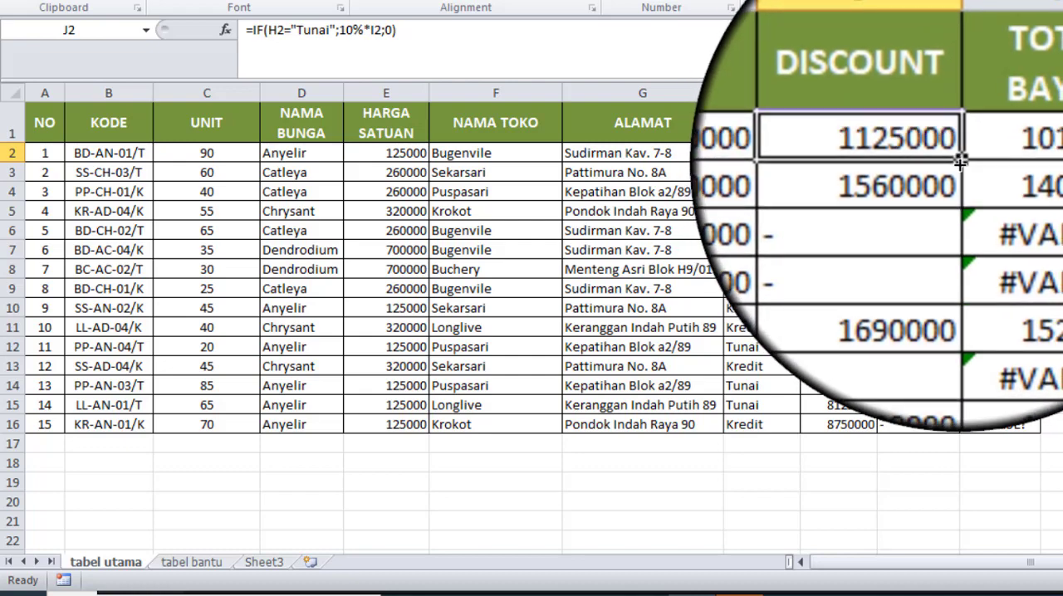
pyautogui.moveTo(960, 163); pyautogui.dragTo(959, 426)
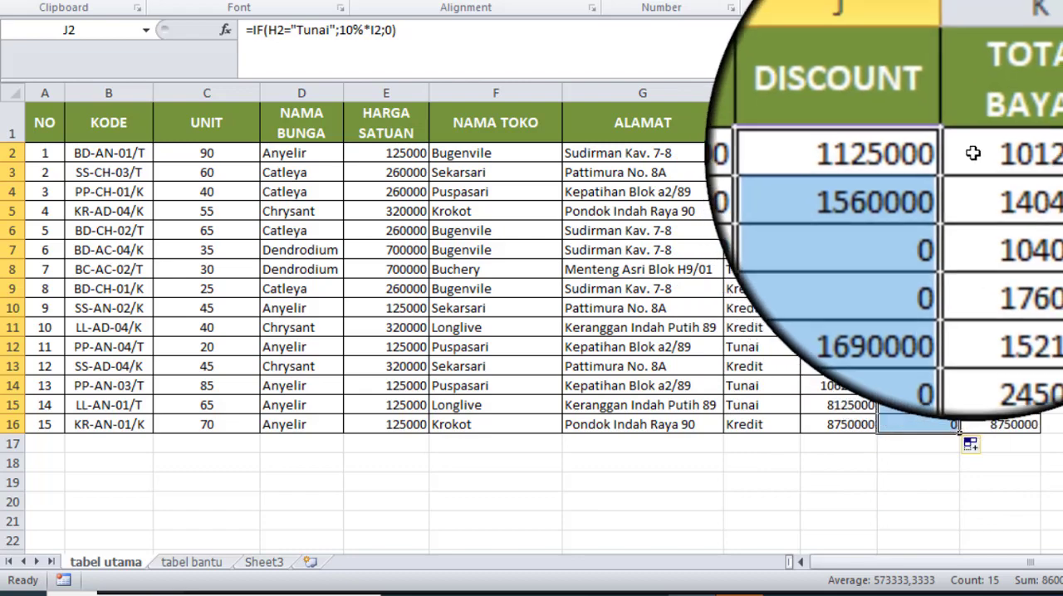
pyautogui.click(972, 153)
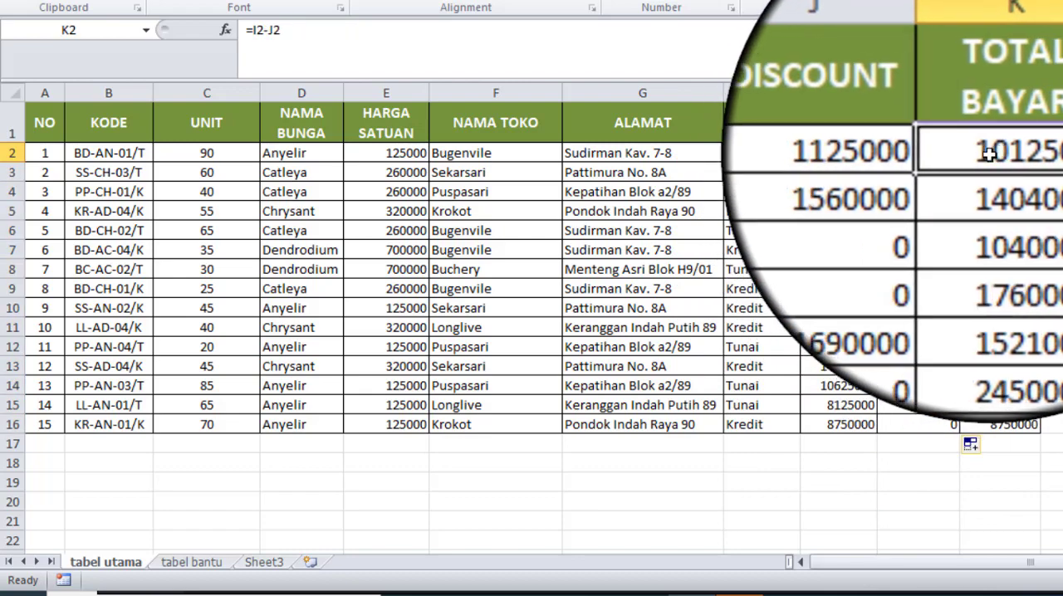